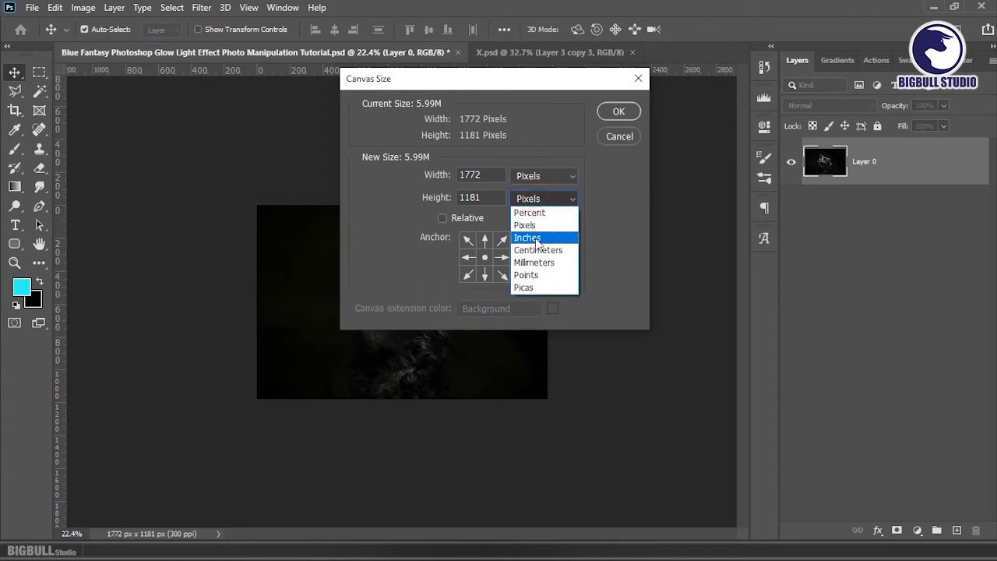
Step: Resize the canvas to 24 cm wide by 15 cm high, anchored at the bottom centre
{"action": "left_click", "coordinate": [534, 249]}
{"action": "double_click", "coordinate": [482, 174]}
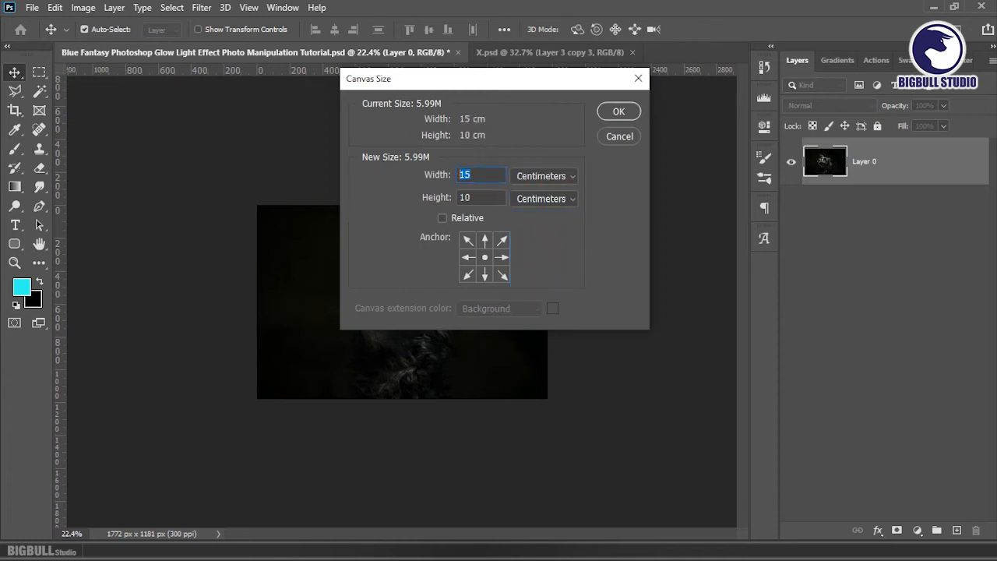
{"action": "left_click", "coordinate": [485, 274]}
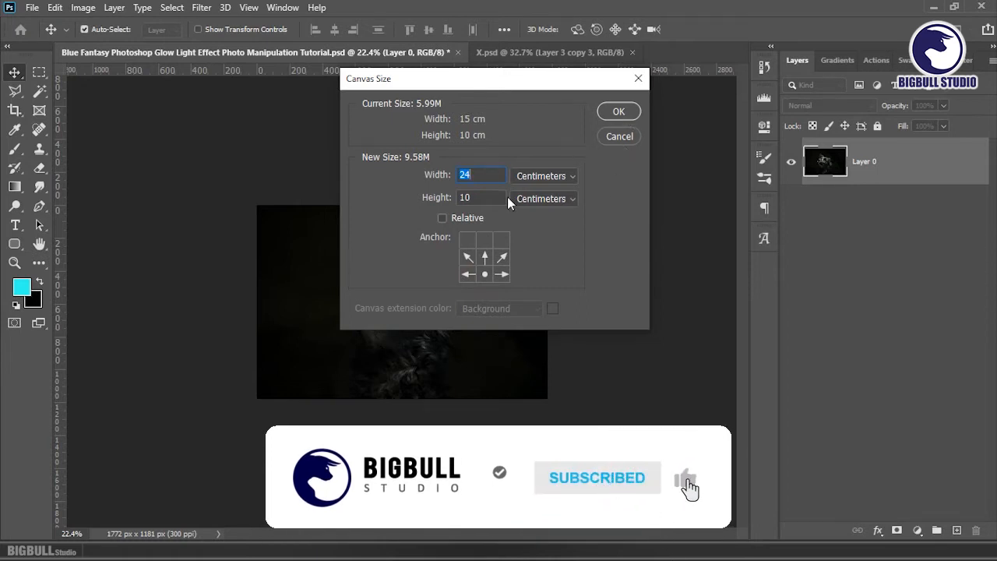
{"action": "double_click", "coordinate": [484, 198]}
{"action": "type", "text": "15"}
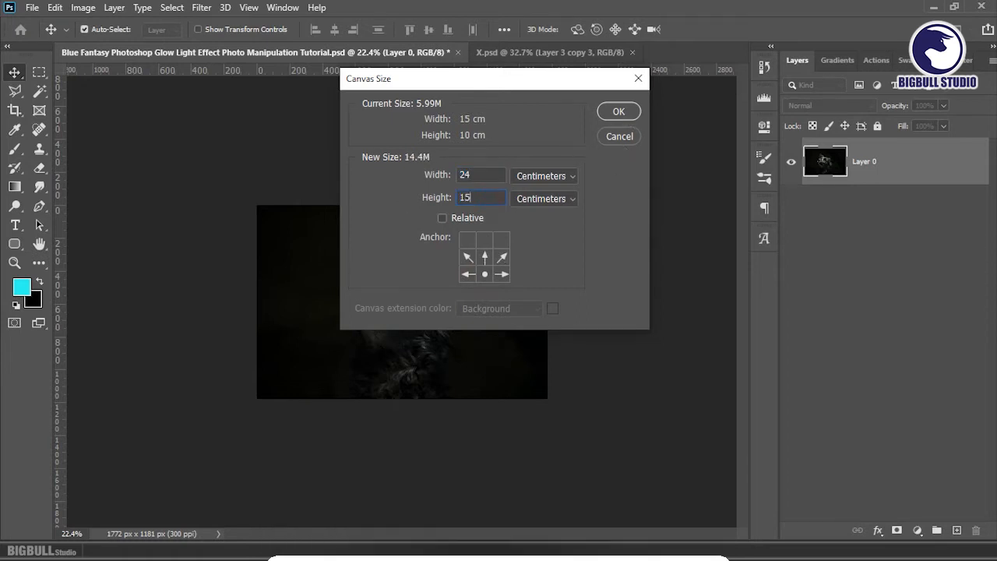
{"action": "left_click", "coordinate": [618, 112]}
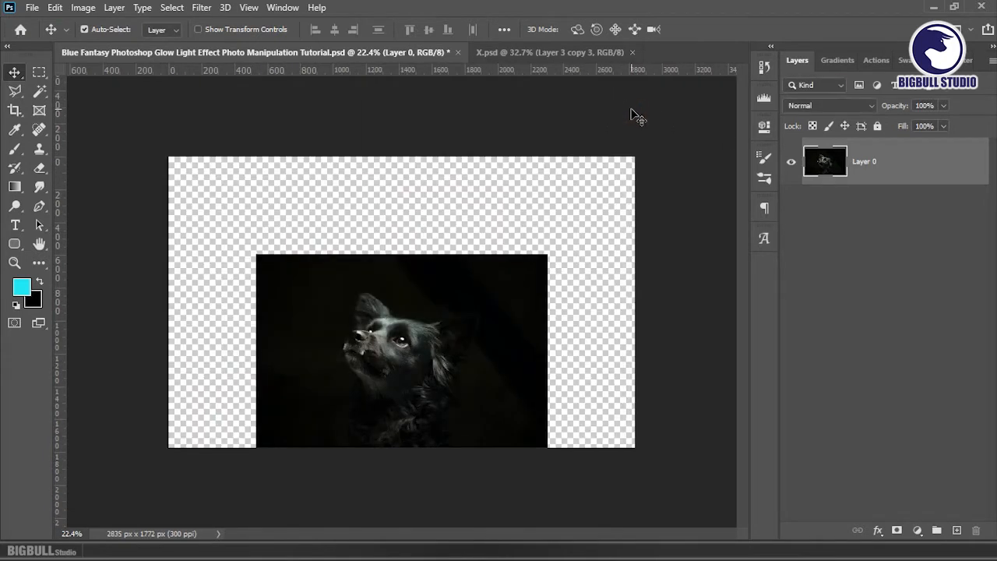
Step: Add a new layer beneath the dog photo layer and fill it with the black background colour
{"action": "left_click", "coordinate": [957, 530]}
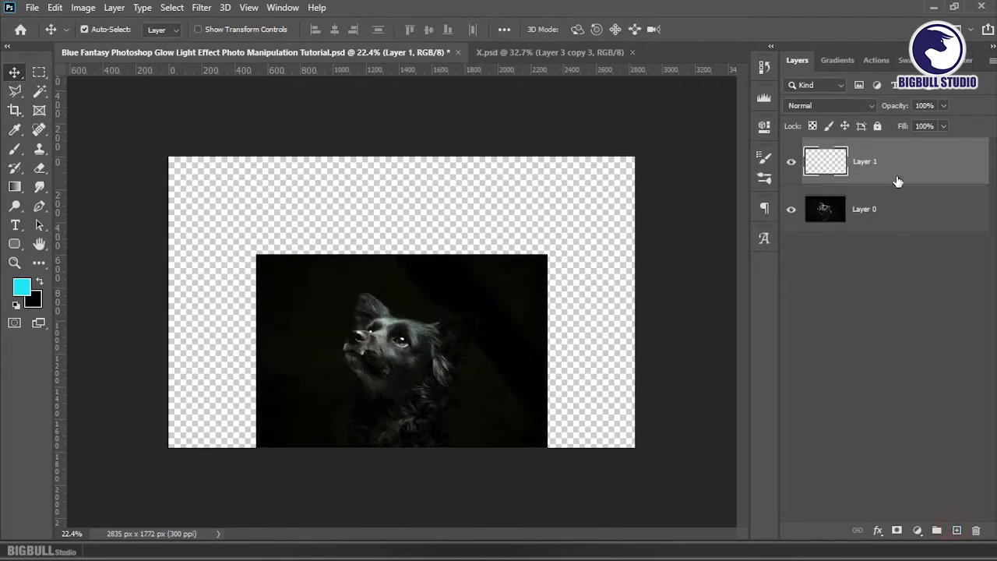
{"action": "left_click_drag", "start_coordinate": [896, 162], "coordinate": [893, 288]}
{"action": "key", "text": "ctrl+BackSpace"}
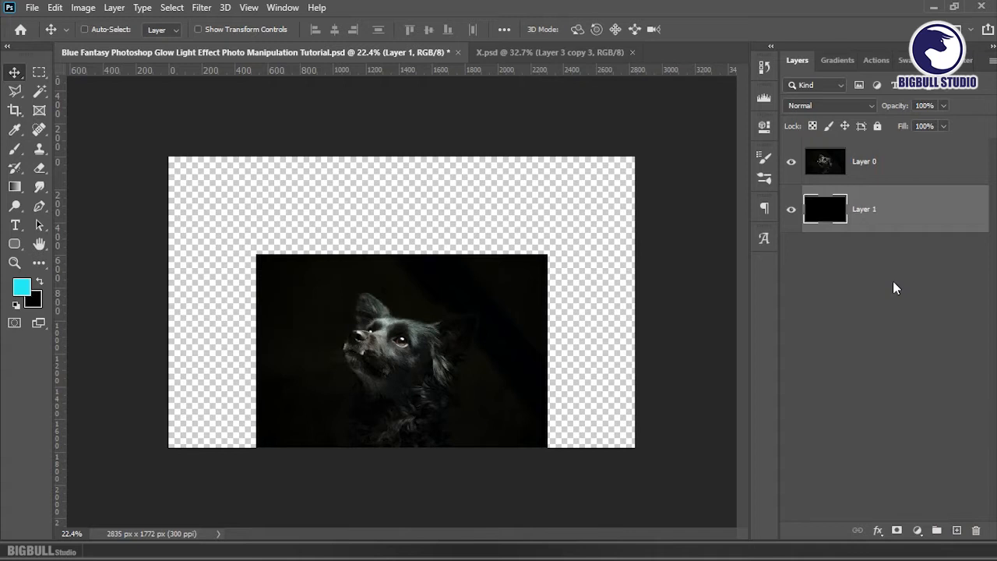
Step: Mask the dog layer and fade the photo's top, right and left edges with black-to-transparent linear gradients, hiding the black layer while working
{"action": "left_click", "coordinate": [886, 162]}
{"action": "left_click", "coordinate": [895, 531]}
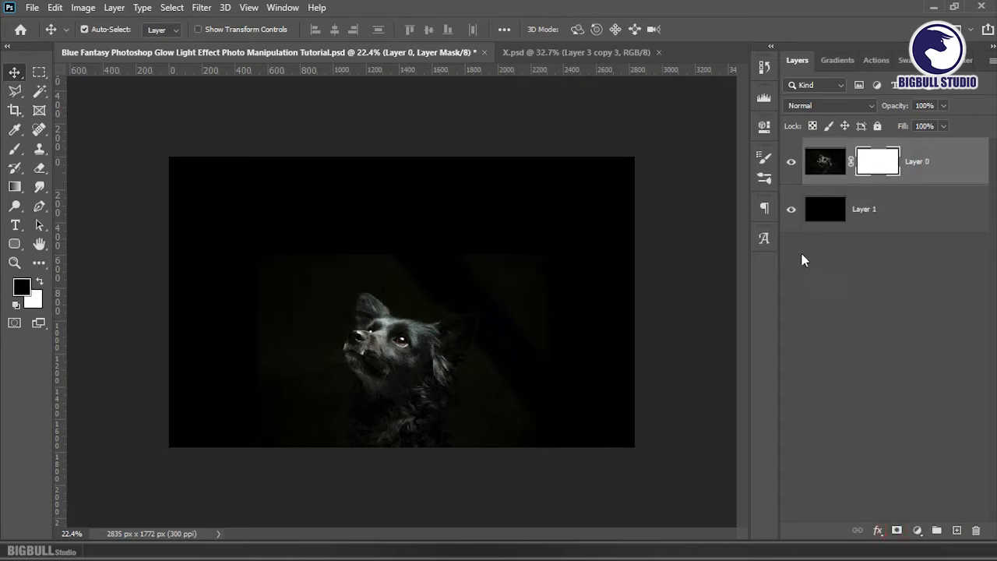
{"action": "left_click", "coordinate": [790, 211]}
{"action": "key", "text": "g"}
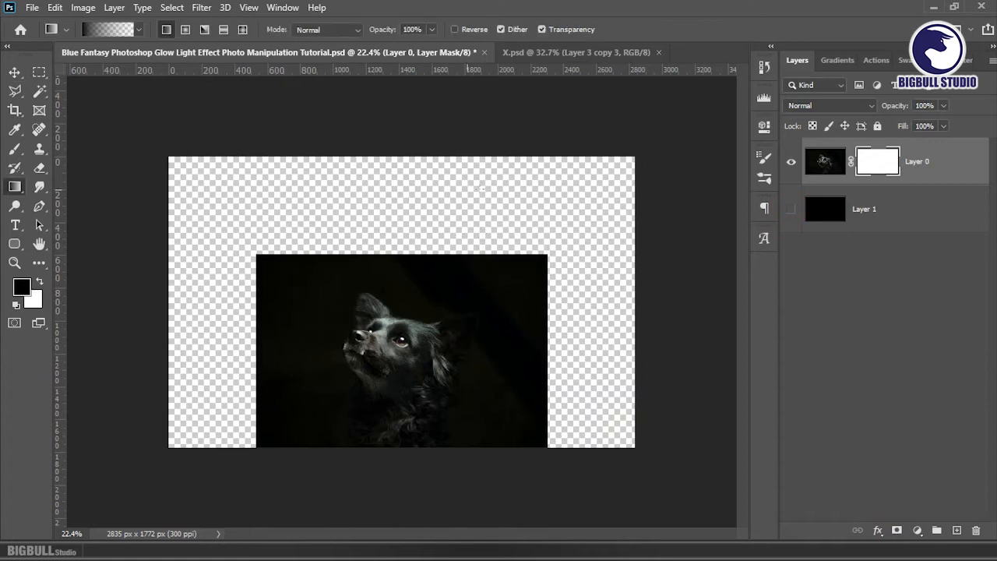
{"action": "right_click", "coordinate": [467, 251]}
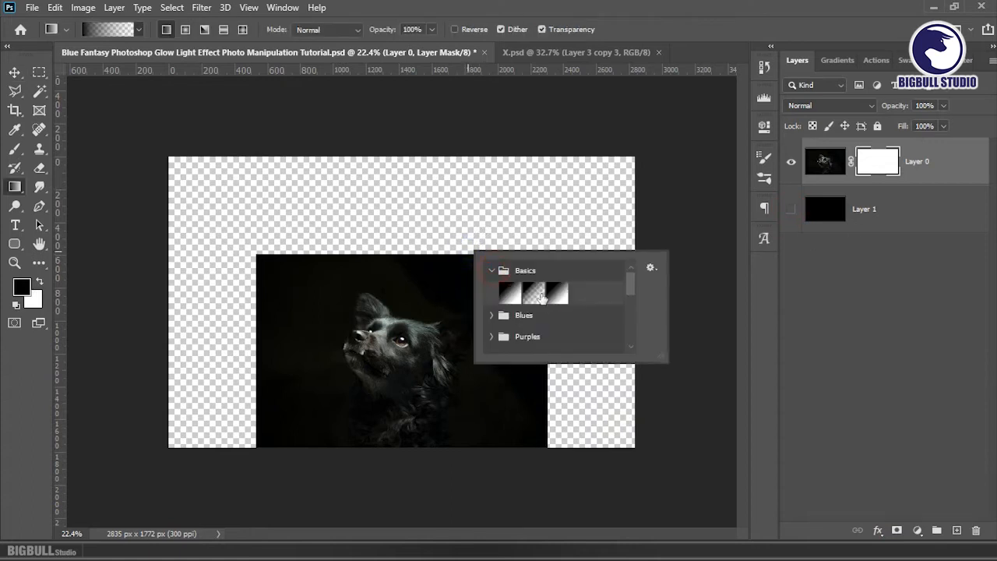
{"action": "left_click", "coordinate": [441, 260]}
{"action": "left_click_drag", "start_coordinate": [441, 258], "coordinate": [445, 281]}
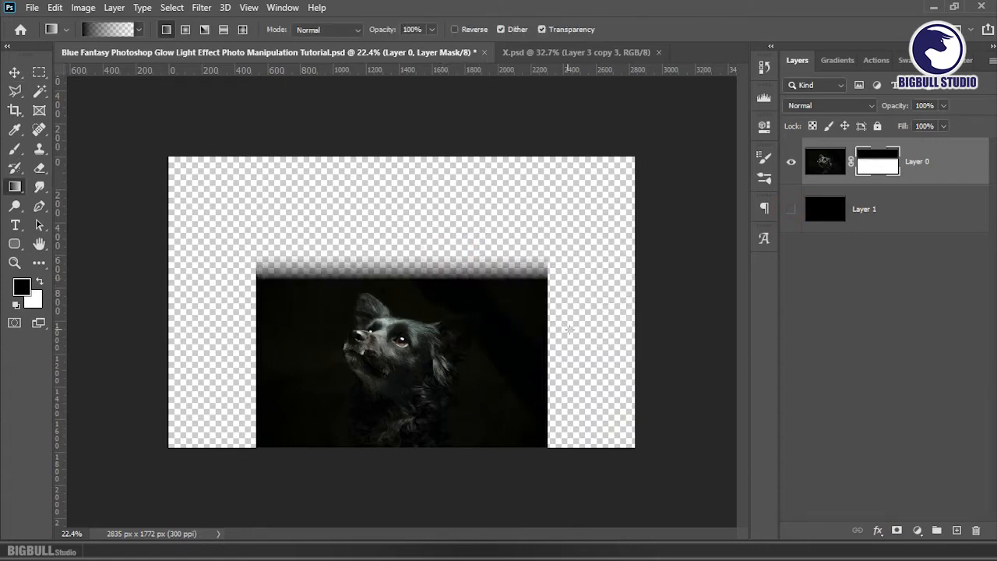
{"action": "left_click_drag", "start_coordinate": [570, 330], "coordinate": [506, 330]}
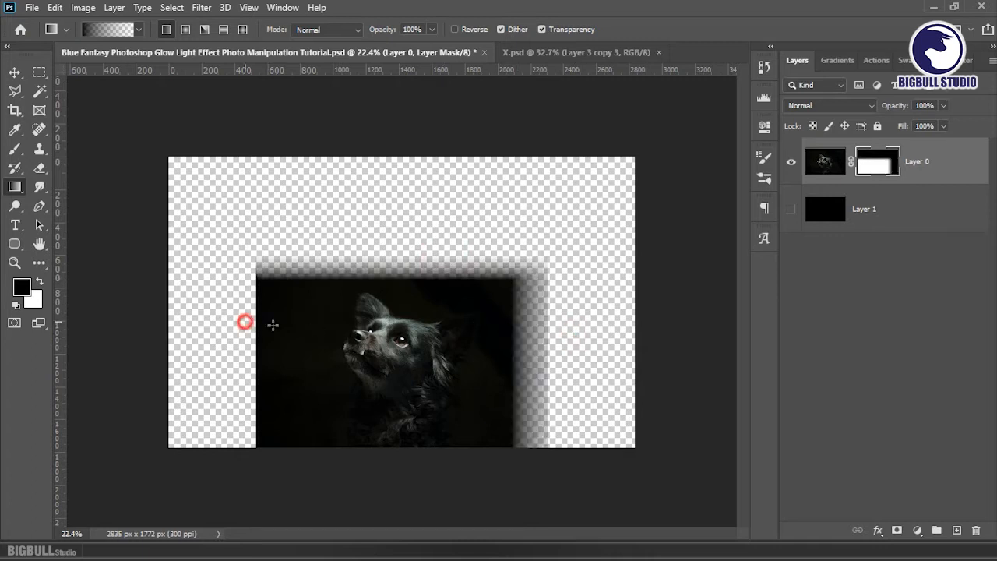
{"action": "left_click_drag", "start_coordinate": [273, 325], "coordinate": [293, 328]}
{"action": "left_click", "coordinate": [791, 212]}
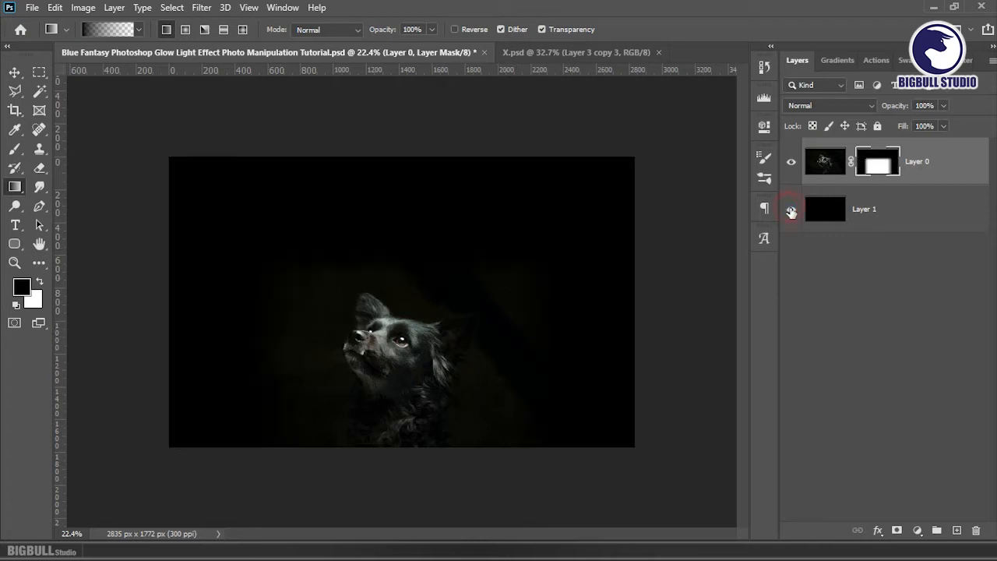
Step: Desaturate the dog photo on Layer 0
{"action": "left_click", "coordinate": [939, 160]}
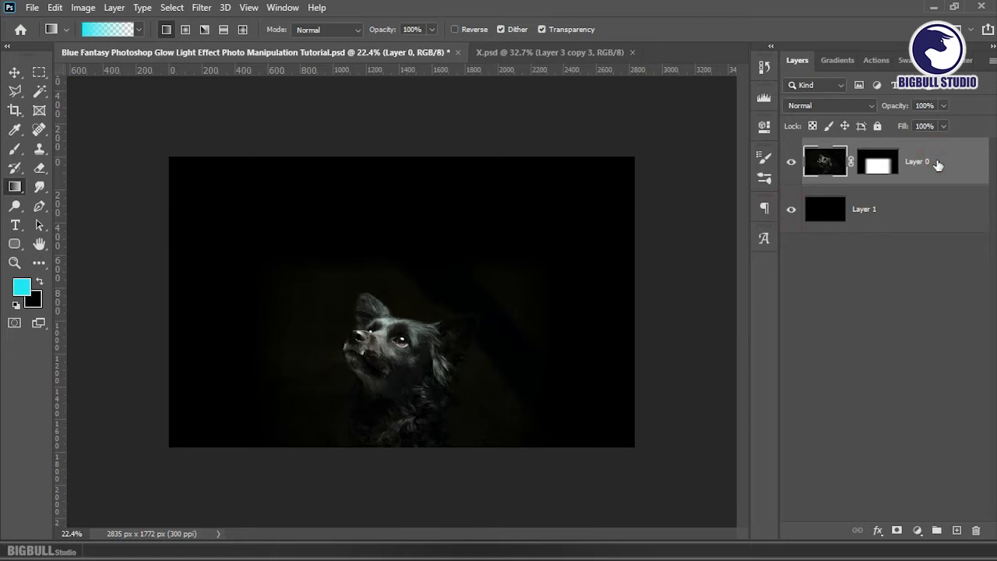
{"action": "left_click", "coordinate": [84, 9]}
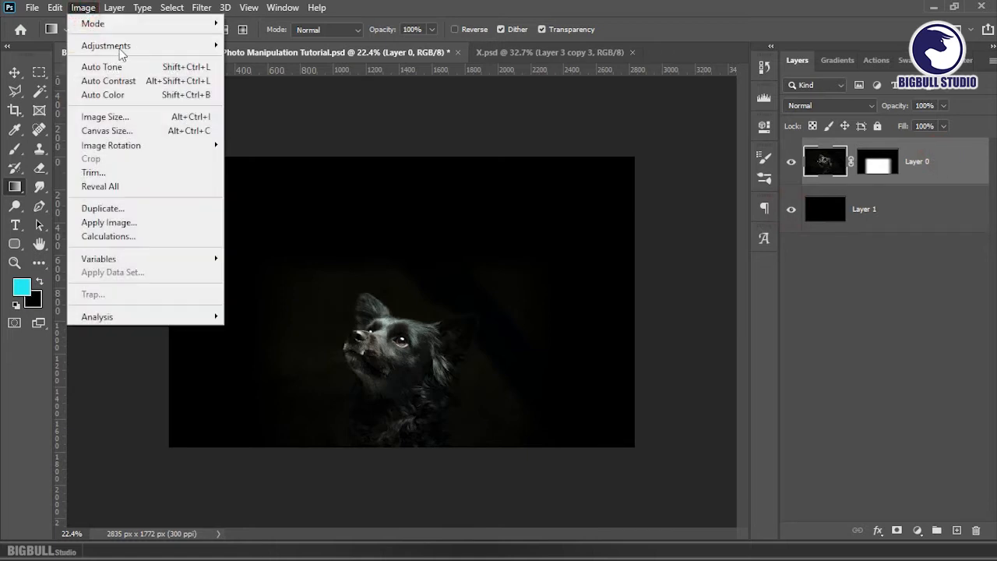
{"action": "mouse_move", "coordinate": [118, 47]}
{"action": "left_click", "coordinate": [300, 333]}
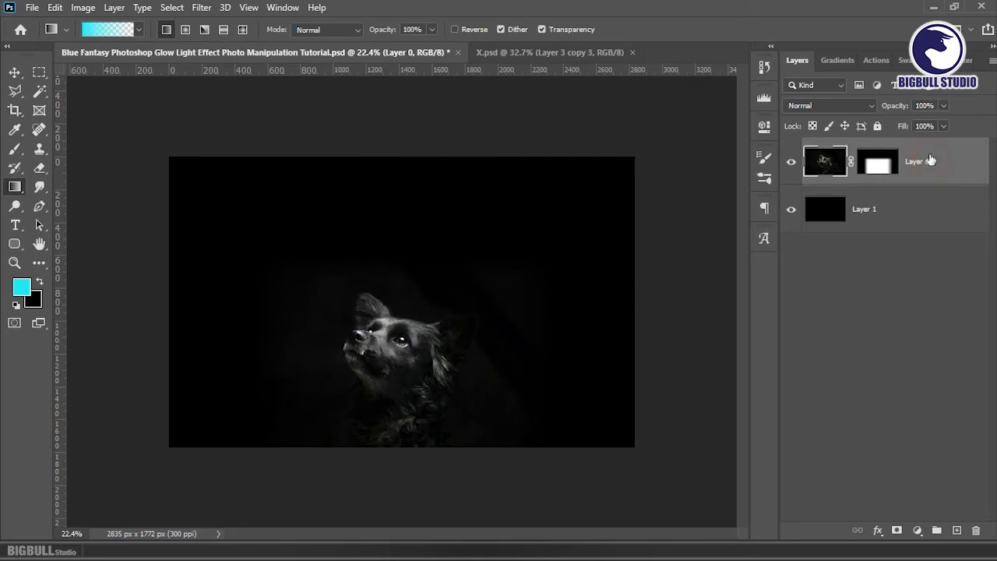
Step: Paint black on the dog layer's mask with a 259 px Soft Round brush to hide the leftover backdrop above and beside the dog
{"action": "left_click", "coordinate": [878, 163]}
{"action": "key", "text": "b"}
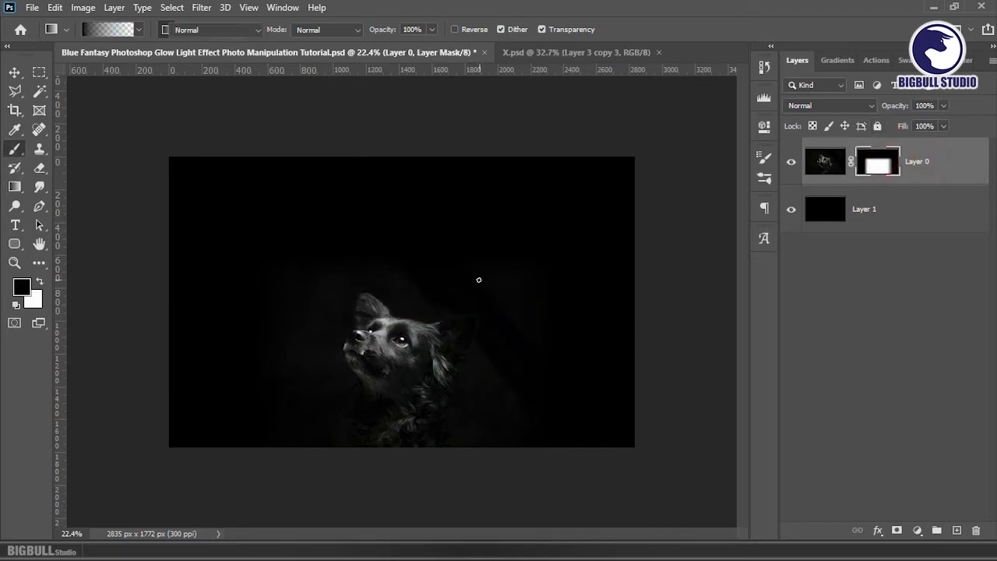
{"action": "right_click", "coordinate": [487, 238]}
{"action": "left_click_drag", "start_coordinate": [638, 189], "coordinate": [640, 189]}
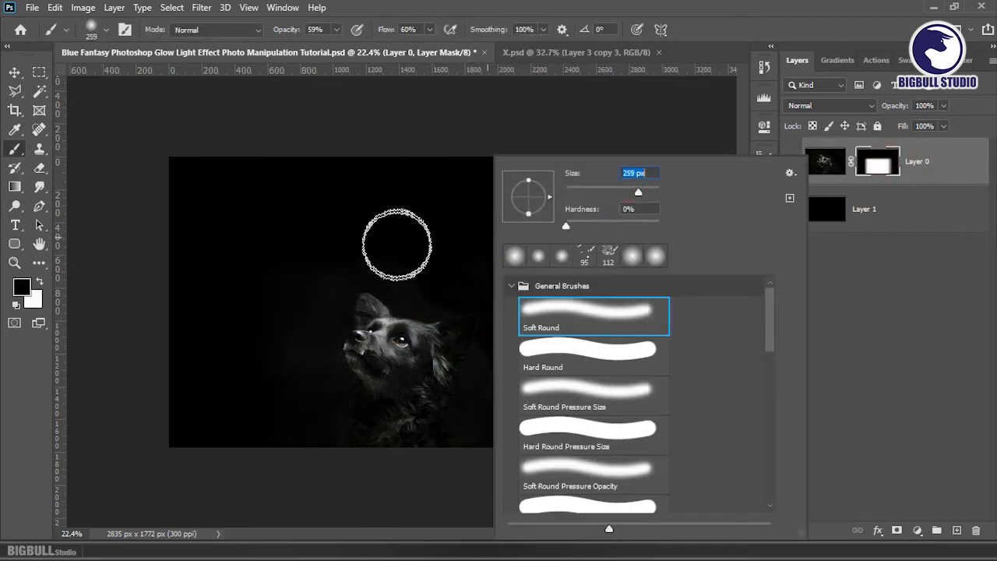
{"action": "mouse_move", "coordinate": [424, 238]}
{"action": "left_mouse_down"}
{"action": "mouse_move", "coordinate": [520, 274]}
{"action": "mouse_move", "coordinate": [548, 319]}
{"action": "left_mouse_up"}
{"action": "left_click_drag", "start_coordinate": [488, 264], "coordinate": [560, 328]}
{"action": "left_click_drag", "start_coordinate": [551, 309], "coordinate": [450, 254]}
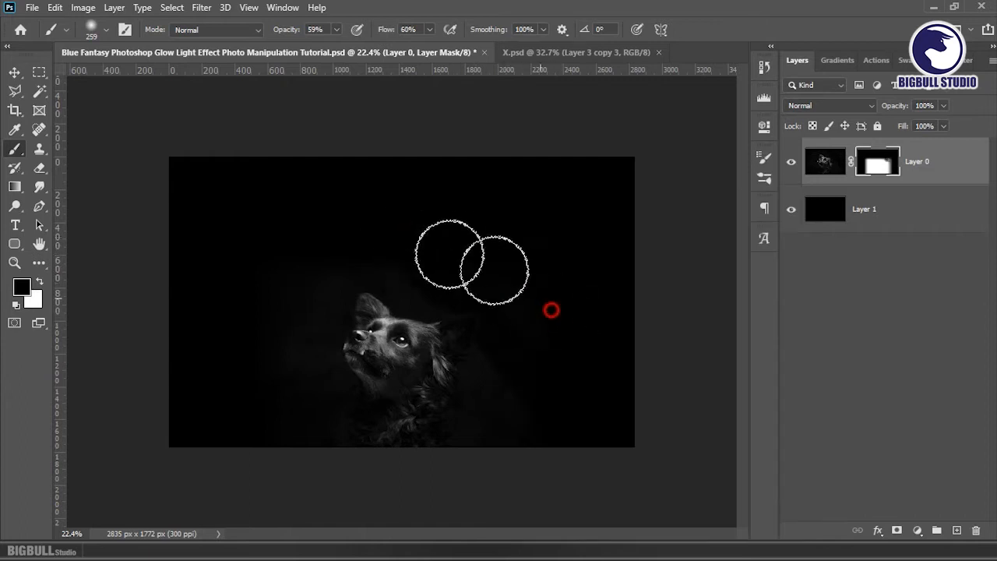
{"action": "left_click_drag", "start_coordinate": [348, 249], "coordinate": [245, 305]}
{"action": "left_click_drag", "start_coordinate": [301, 275], "coordinate": [257, 369]}
{"action": "left_click_drag", "start_coordinate": [257, 327], "coordinate": [274, 310]}
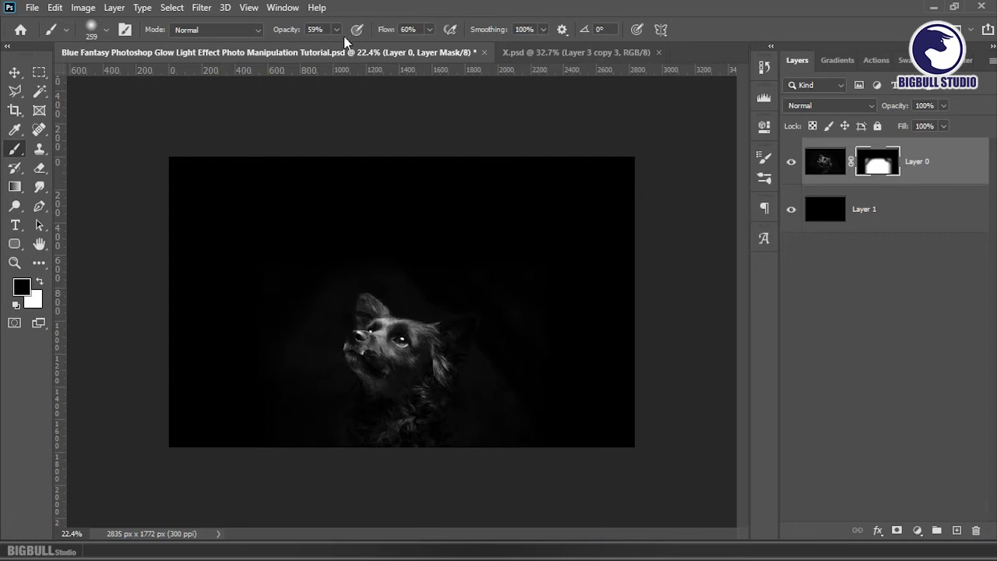
Step: Add an Exposure adjustment layer above the dog with exposure -2.50 and gamma correction 0.92
{"action": "left_click", "coordinate": [958, 163]}
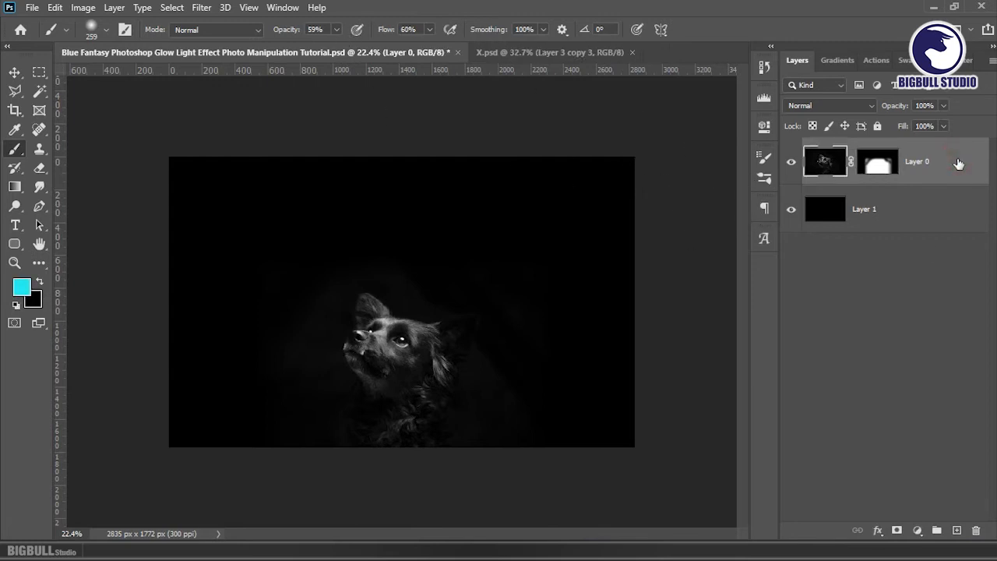
{"action": "left_click", "coordinate": [917, 530]}
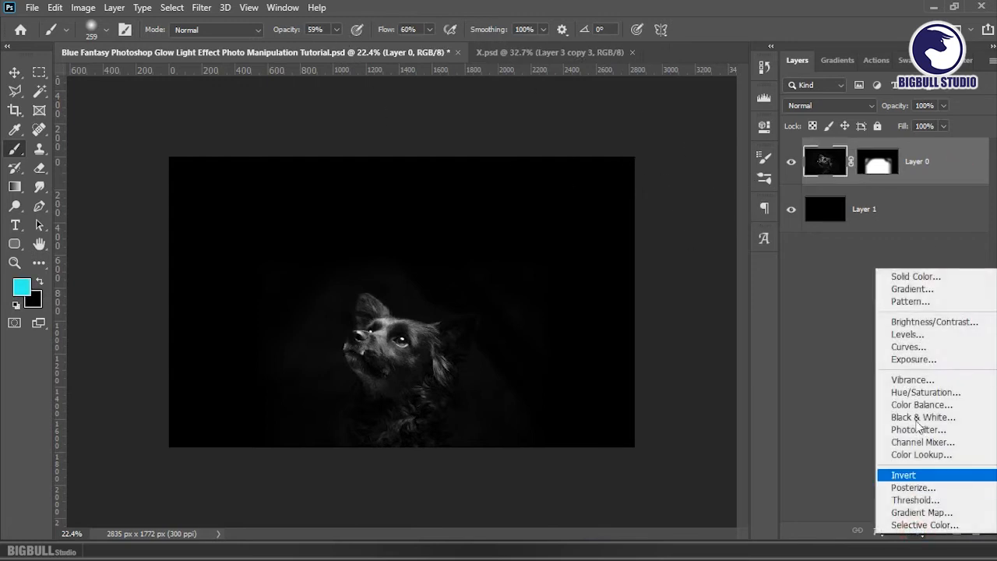
{"action": "left_click", "coordinate": [931, 360]}
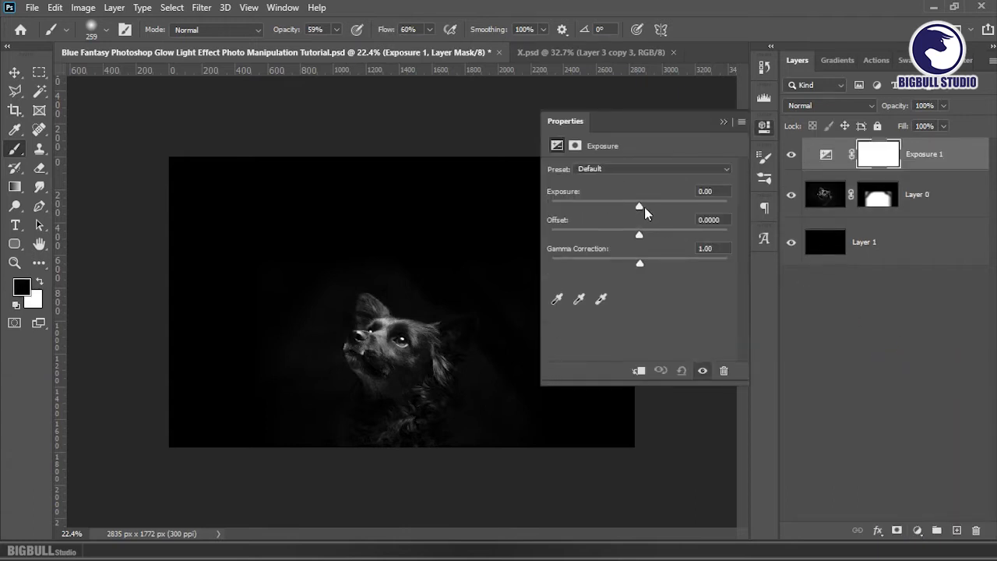
{"action": "left_click_drag", "start_coordinate": [644, 207], "coordinate": [607, 211]}
{"action": "left_click_drag", "start_coordinate": [640, 263], "coordinate": [646, 264]}
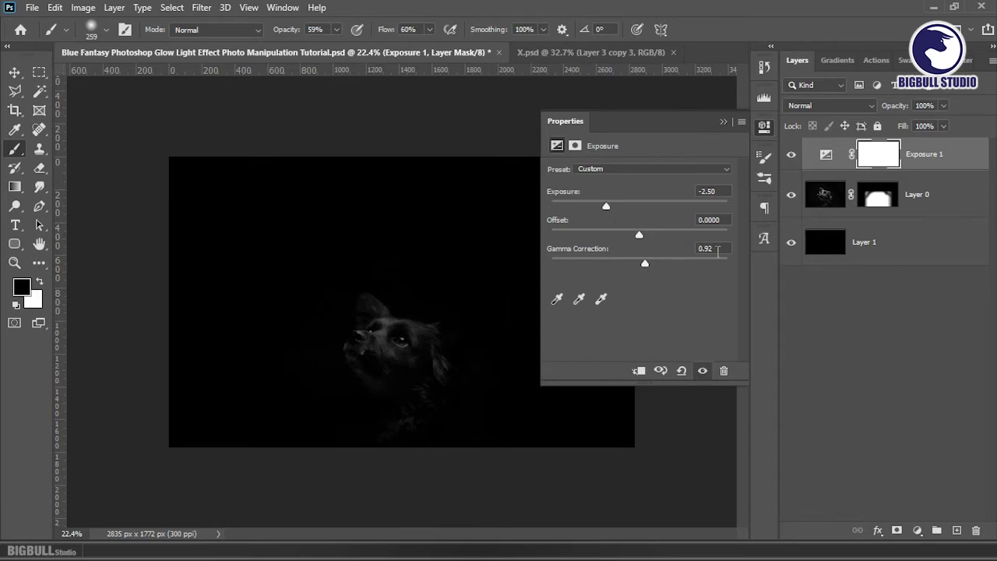
{"action": "left_click", "coordinate": [724, 123]}
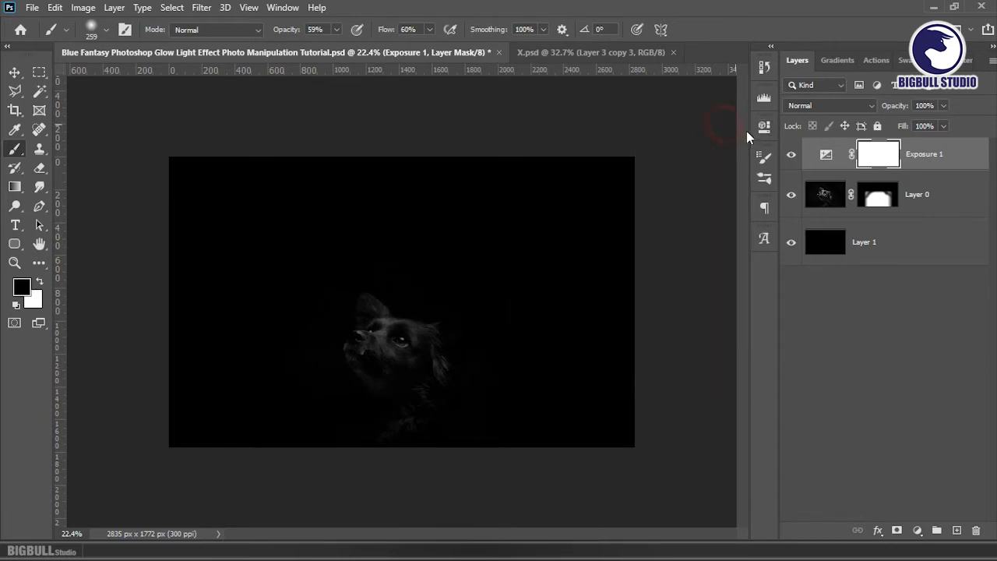
Step: Copy the butterflies layer from pngfuel.com(11).png into the dog document above the Exposure 1 layer
{"action": "left_click", "coordinate": [950, 153]}
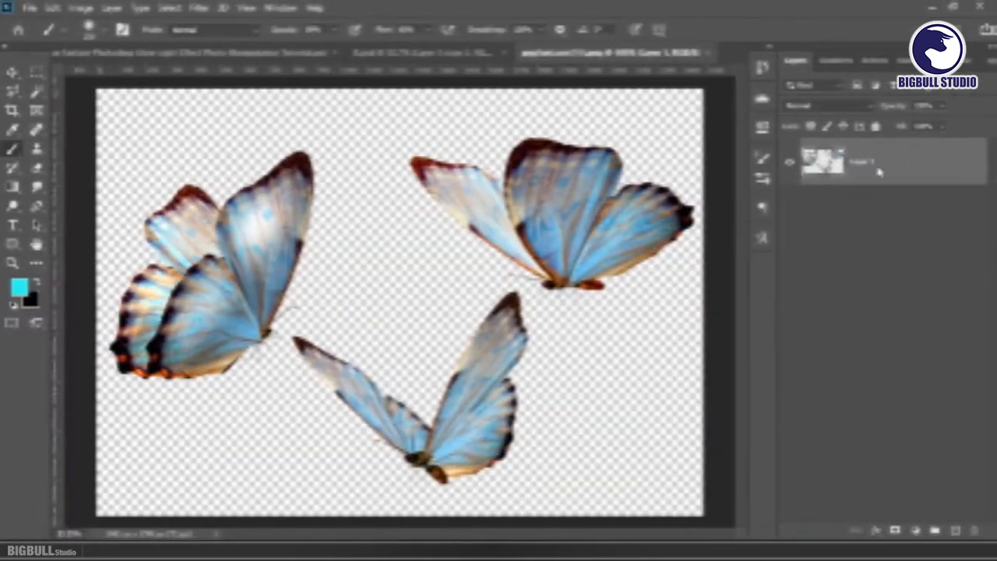
{"action": "left_click", "coordinate": [912, 161]}
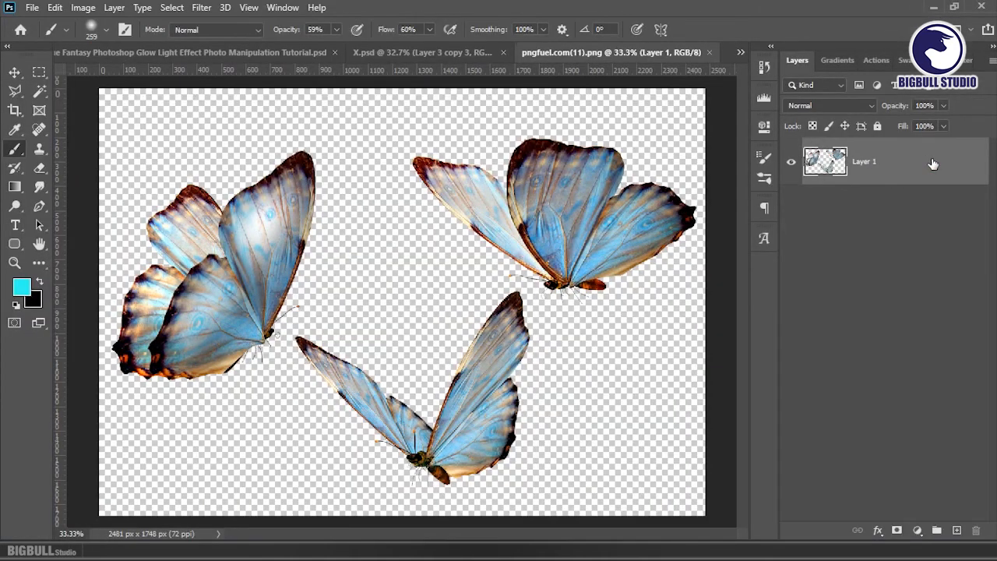
{"action": "left_click_drag", "start_coordinate": [934, 164], "coordinate": [392, 250]}
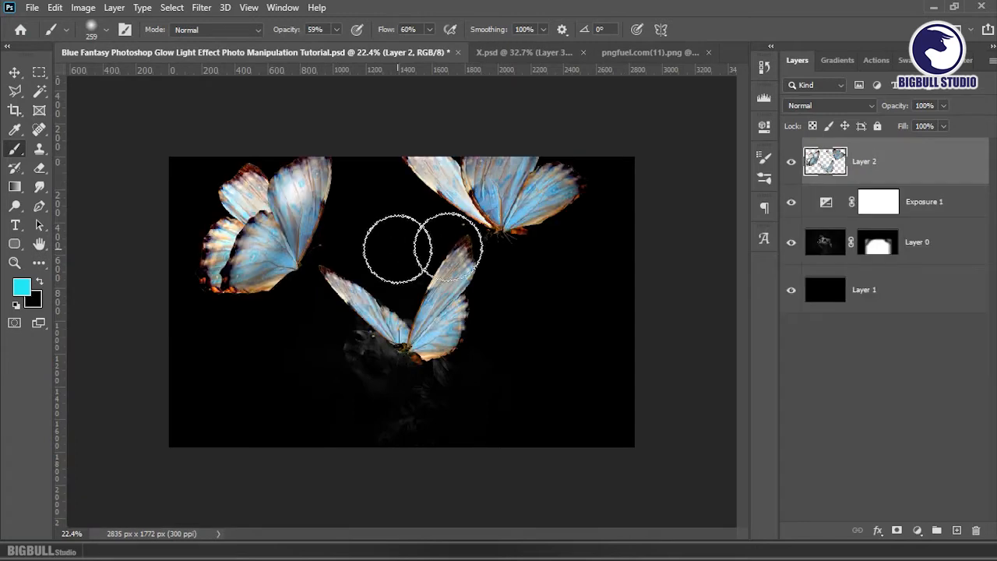
Step: Scale the butterflies down to 34.54% and place them just above the dog's head
{"action": "key", "text": "ctrl+t"}
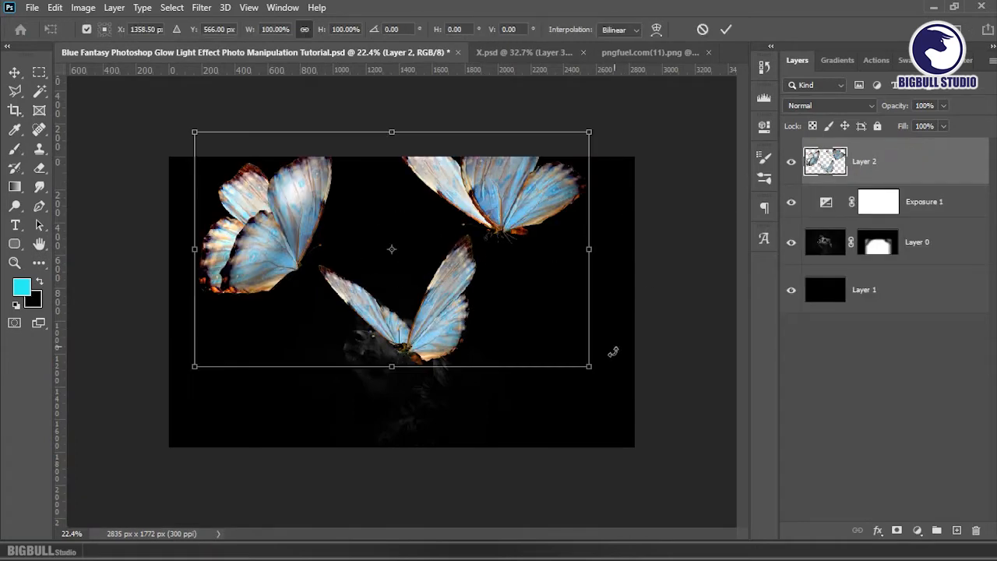
{"action": "left_click_drag", "start_coordinate": [599, 381], "coordinate": [438, 278]}
{"action": "left_click_drag", "start_coordinate": [377, 232], "coordinate": [437, 288]}
{"action": "left_click_drag", "start_coordinate": [508, 328], "coordinate": [441, 289]}
{"action": "left_click_drag", "start_coordinate": [403, 254], "coordinate": [457, 266]}
{"action": "mouse_move", "coordinate": [494, 300]}
{"action": "left_mouse_down"}
{"action": "mouse_move", "coordinate": [451, 267]}
{"action": "mouse_move", "coordinate": [478, 316]}
{"action": "mouse_move", "coordinate": [438, 268]}
{"action": "left_mouse_up"}
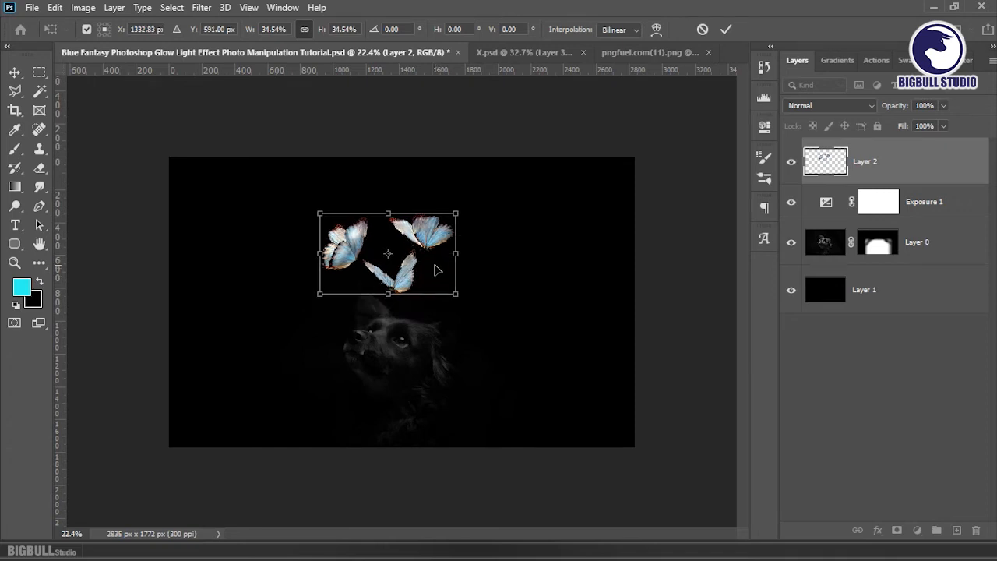
{"action": "key", "text": "Return"}
Step: Move the butterflies slightly higher above the dog's head and scale them to 102.59%
{"action": "key", "text": "b"}
{"action": "key", "text": "v"}
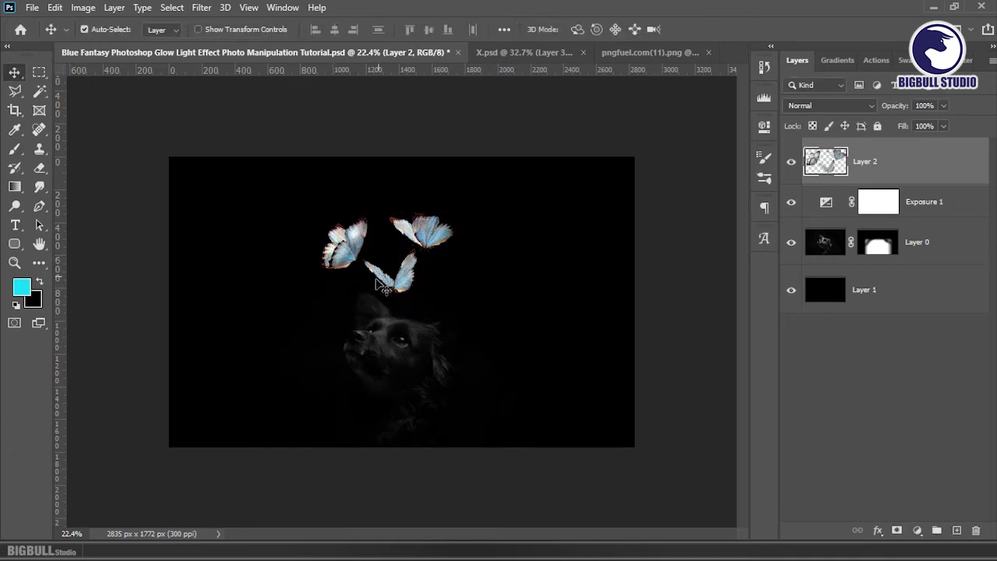
{"action": "scroll", "coordinate": [354, 233], "scroll_direction": "up", "scroll_amount": 5}
{"action": "left_click_drag", "start_coordinate": [336, 247], "coordinate": [340, 230]}
{"action": "scroll", "coordinate": [331, 221], "scroll_direction": "down", "scroll_amount": 2}
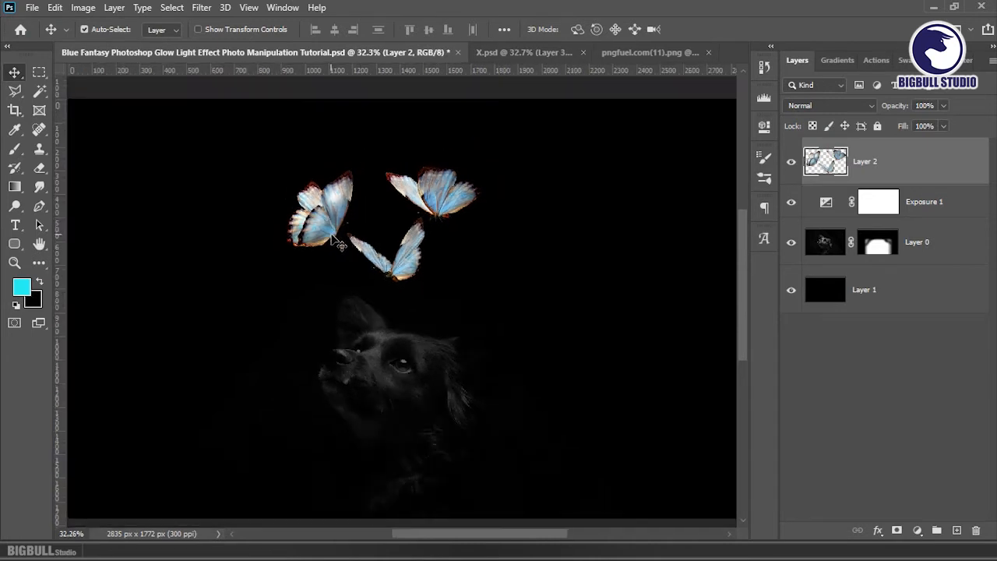
{"action": "key", "text": "ctrl+t"}
{"action": "left_click_drag", "start_coordinate": [480, 285], "coordinate": [484, 285]}
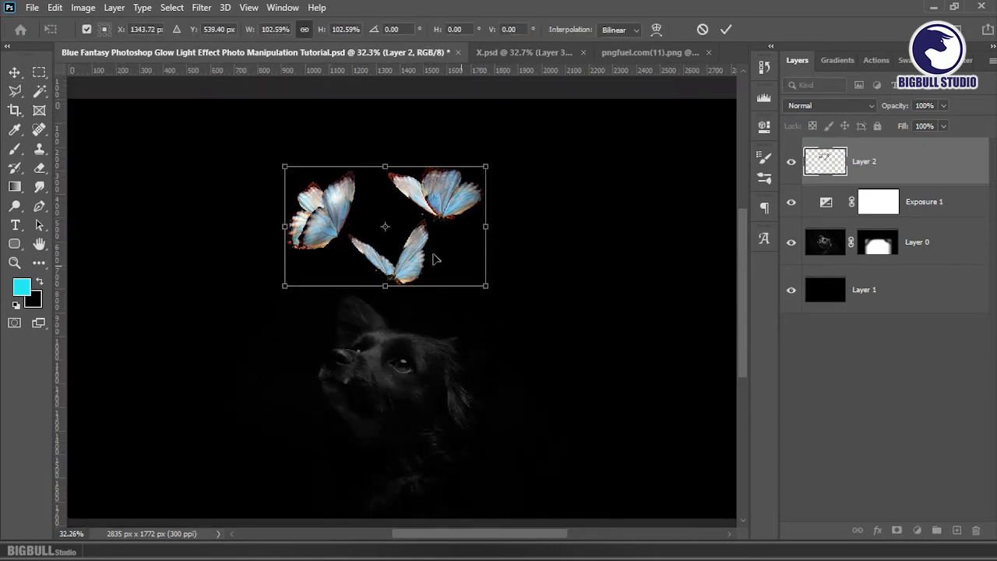
{"action": "double_click", "coordinate": [434, 258]}
Step: Outline the left butterfly with the Polygonal Lasso and cut it from Layer 2 onto its own layer
{"action": "key", "text": "l"}
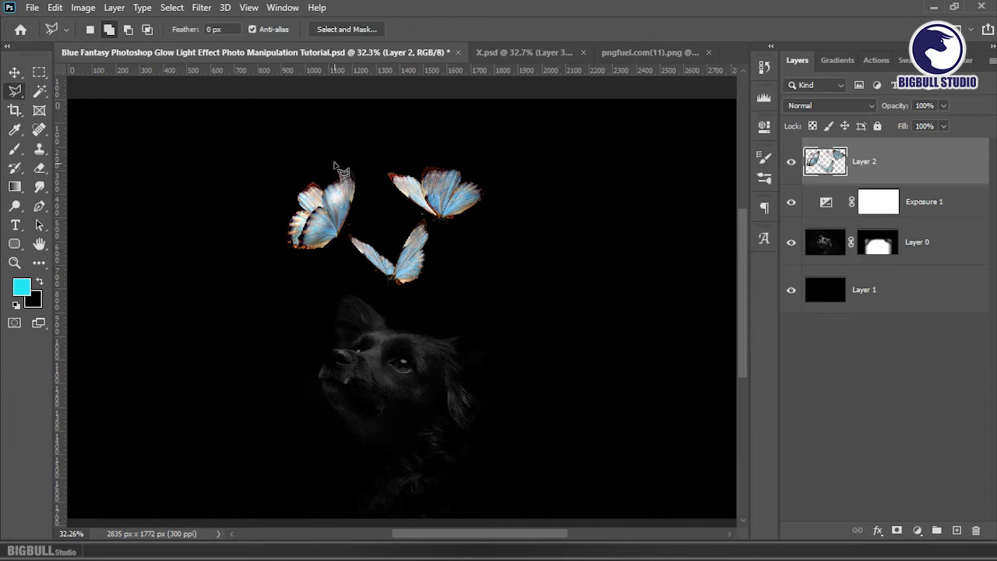
{"action": "scroll", "coordinate": [343, 160], "scroll_direction": "up", "scroll_amount": 2}
{"action": "left_click", "coordinate": [377, 140]}
{"action": "left_click", "coordinate": [411, 208]}
{"action": "left_click", "coordinate": [375, 272]}
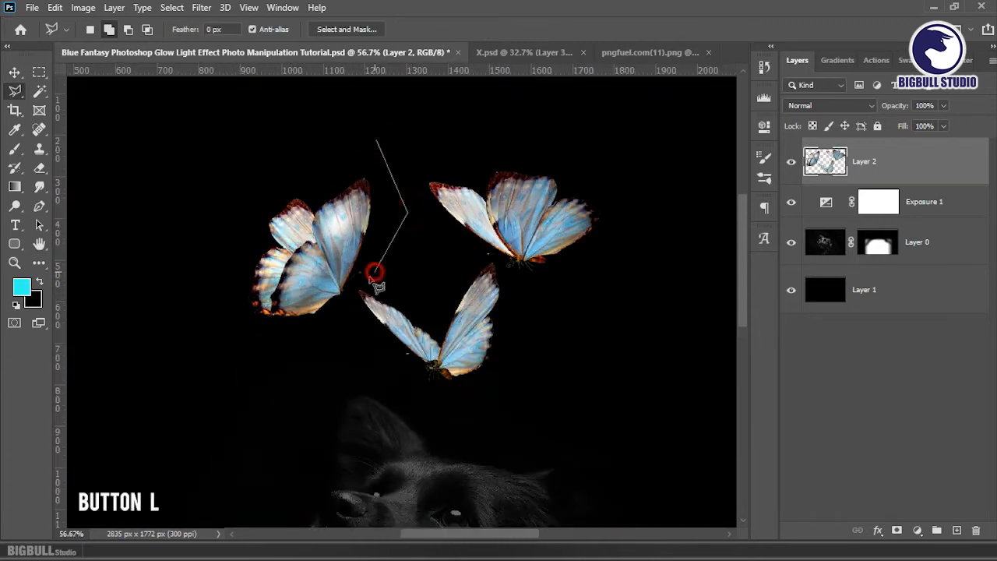
{"action": "left_click", "coordinate": [359, 282]}
{"action": "left_click", "coordinate": [335, 328]}
{"action": "left_click", "coordinate": [312, 344]}
{"action": "left_click", "coordinate": [279, 345]}
{"action": "left_click", "coordinate": [214, 318]}
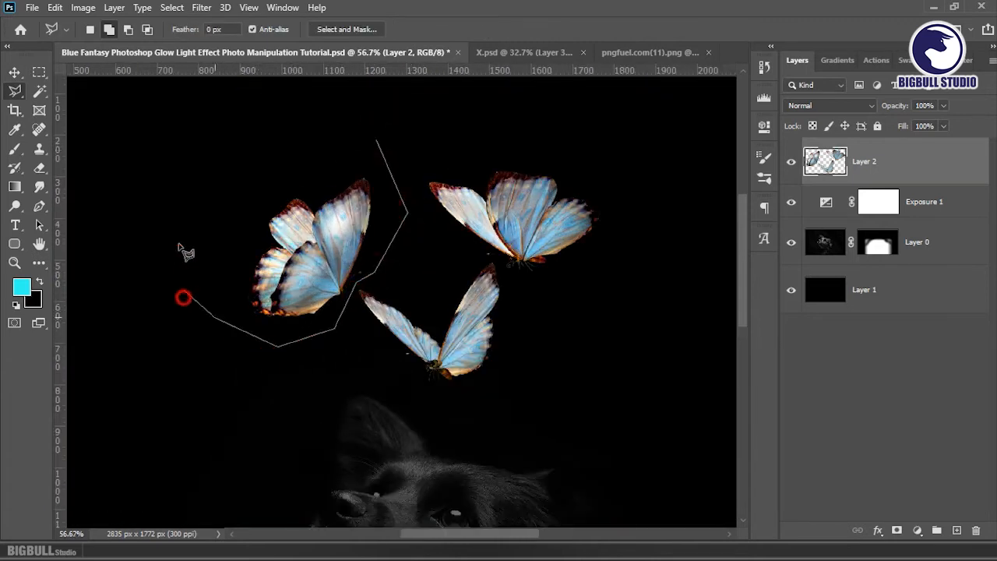
{"action": "left_click", "coordinate": [181, 264]}
{"action": "left_click", "coordinate": [222, 185]}
{"action": "left_click", "coordinate": [376, 142]}
{"action": "right_click", "coordinate": [341, 208]}
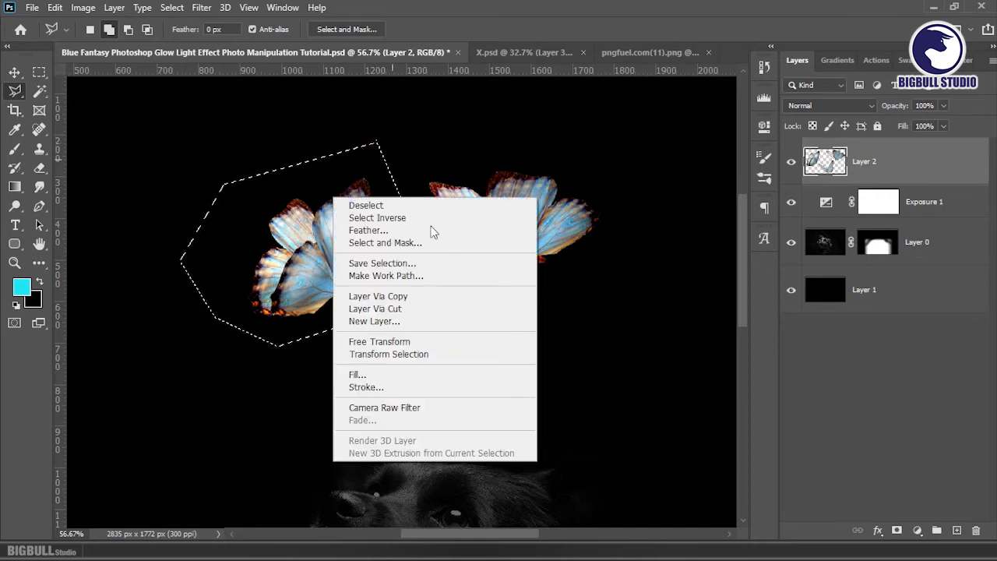
{"action": "left_click", "coordinate": [409, 293]}
Step: Outline the upper-right butterfly on Layer 2 with the Polygonal Lasso and cut it onto its own layer
{"action": "key", "text": "ctrl+0"}
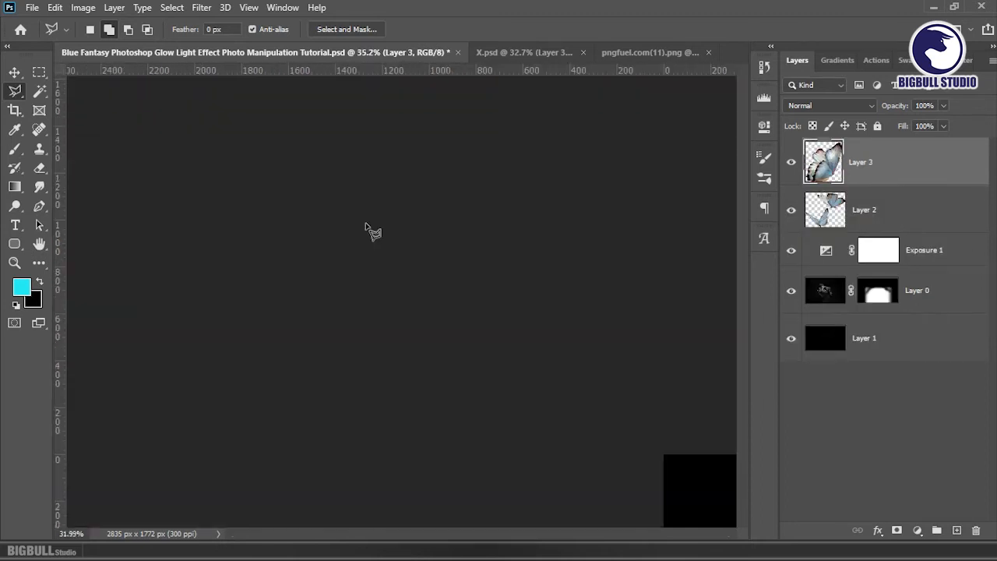
{"action": "left_click", "coordinate": [875, 211]}
{"action": "scroll", "coordinate": [421, 190], "scroll_direction": "up", "scroll_amount": 5}
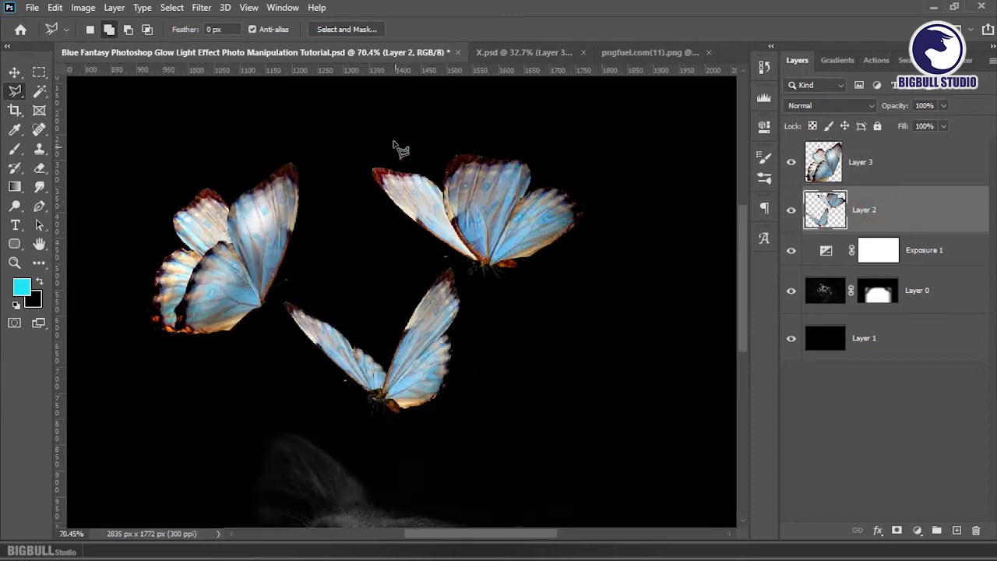
{"action": "left_click", "coordinate": [390, 118]}
{"action": "left_click", "coordinate": [346, 178]}
{"action": "left_click", "coordinate": [382, 250]}
{"action": "left_click", "coordinate": [428, 267]}
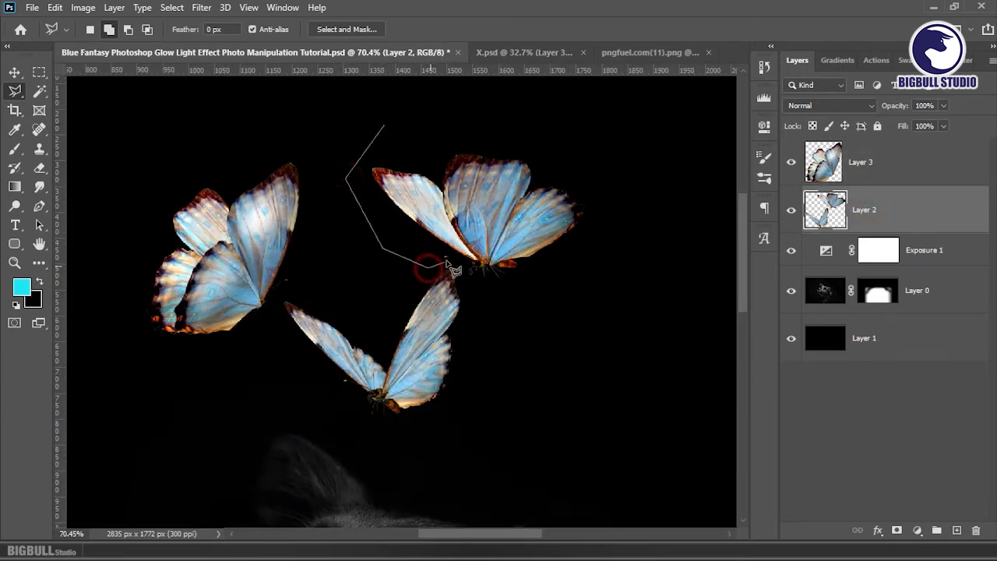
{"action": "left_click", "coordinate": [451, 262]}
{"action": "left_click", "coordinate": [467, 295]}
{"action": "left_click", "coordinate": [558, 304]}
{"action": "left_click", "coordinate": [637, 251]}
{"action": "left_click", "coordinate": [652, 197]}
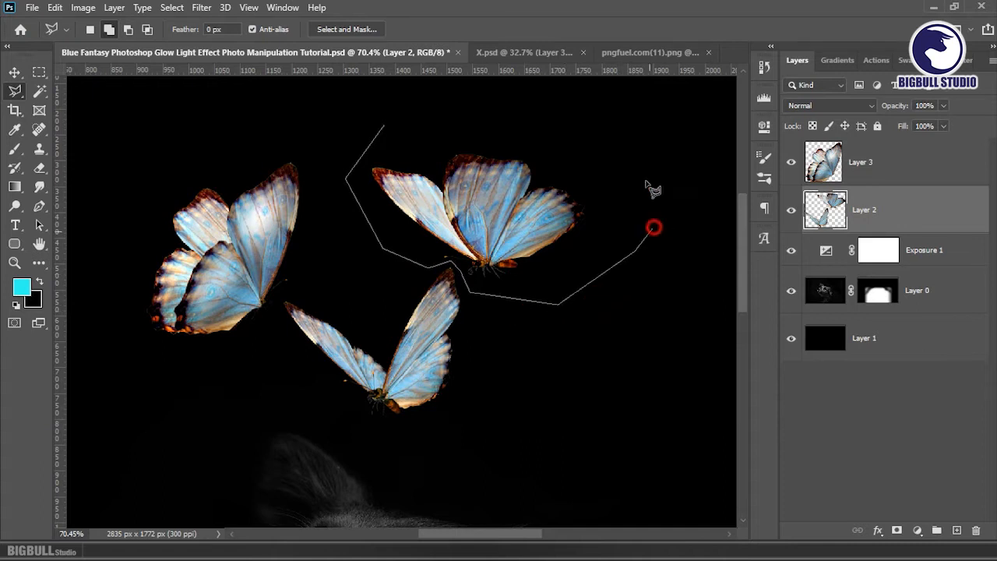
{"action": "left_click", "coordinate": [576, 142]}
{"action": "left_click", "coordinate": [512, 134]}
{"action": "double_click", "coordinate": [423, 112]}
{"action": "right_click", "coordinate": [467, 168]}
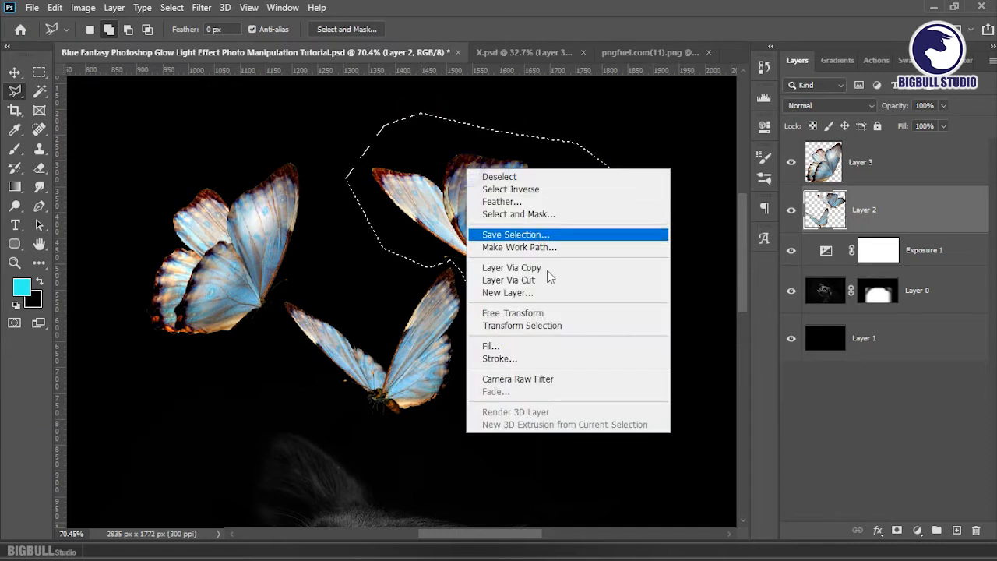
{"action": "left_click", "coordinate": [541, 281]}
Step: Move the upper-right butterfly well to the right of the dog's head and scale it to 71.92%
{"action": "scroll", "coordinate": [401, 241], "scroll_direction": "down", "scroll_amount": 3}
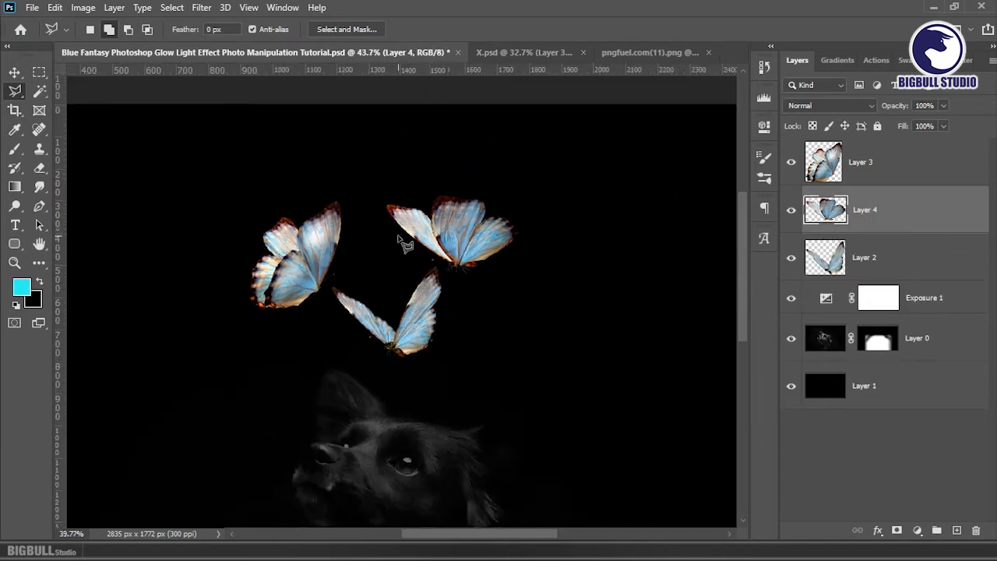
{"action": "scroll", "coordinate": [400, 238], "scroll_direction": "down", "scroll_amount": 1}
{"action": "key", "text": "v"}
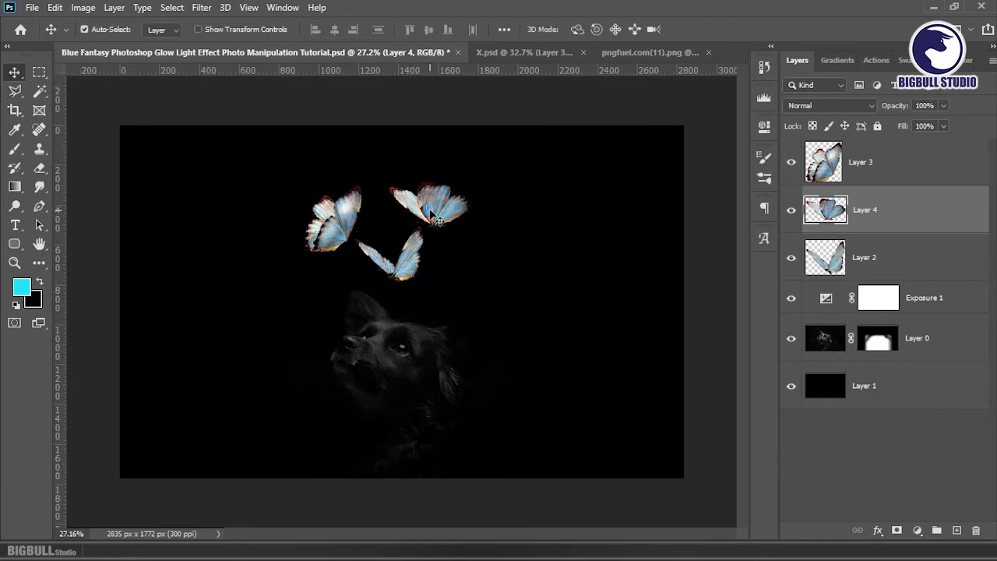
{"action": "left_click_drag", "start_coordinate": [452, 207], "coordinate": [574, 182]}
{"action": "key", "text": "ctrl+t"}
{"action": "key", "text": "Return"}
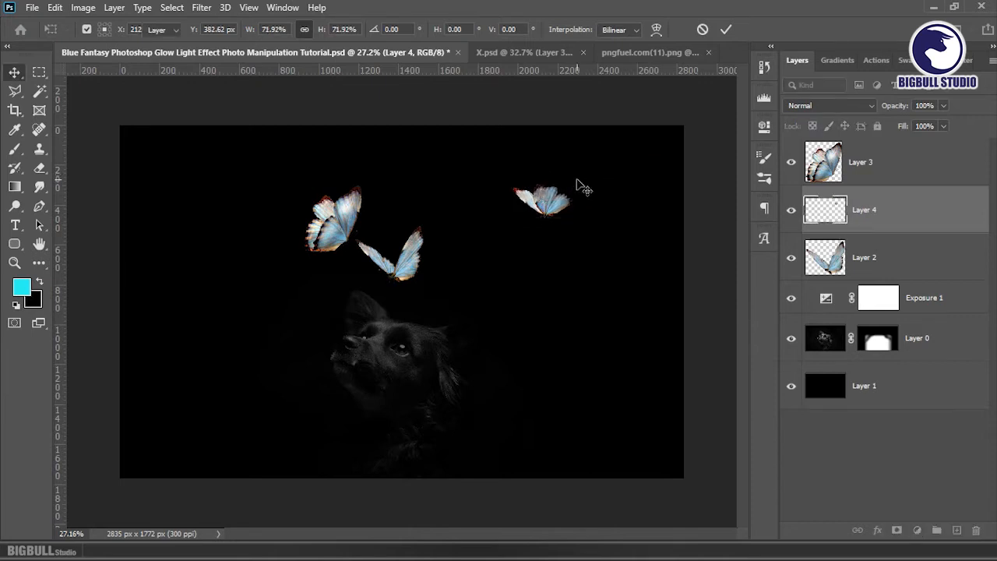
Step: Move the lower butterfly on Layer 2 to the right of the dog at head height and shrink it
{"action": "left_click", "coordinate": [415, 278]}
{"action": "key", "text": "ctrl+t"}
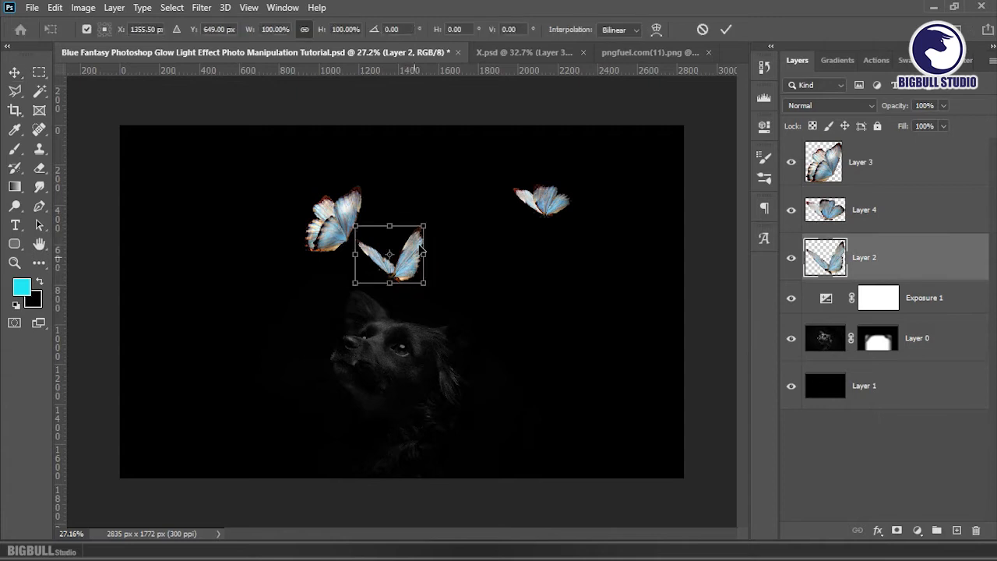
{"action": "left_click_drag", "start_coordinate": [398, 256], "coordinate": [583, 278]}
{"action": "key", "text": "Return"}
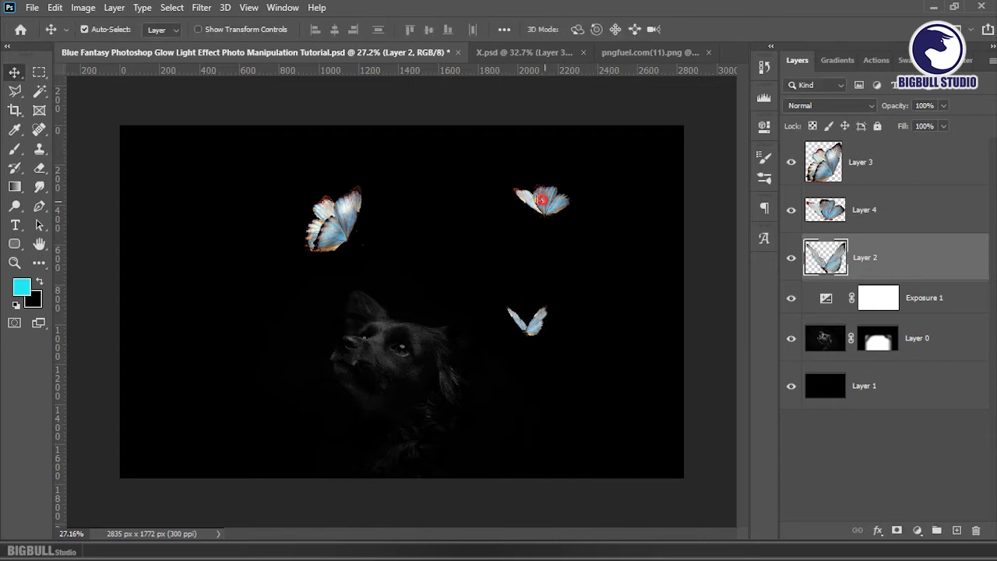
Step: Shift the upper-right butterfly slightly up and to the left and make it slightly smaller
{"action": "left_click_drag", "start_coordinate": [555, 205], "coordinate": [553, 168]}
{"action": "key", "text": "ctrl+t"}
{"action": "key", "text": "Return"}
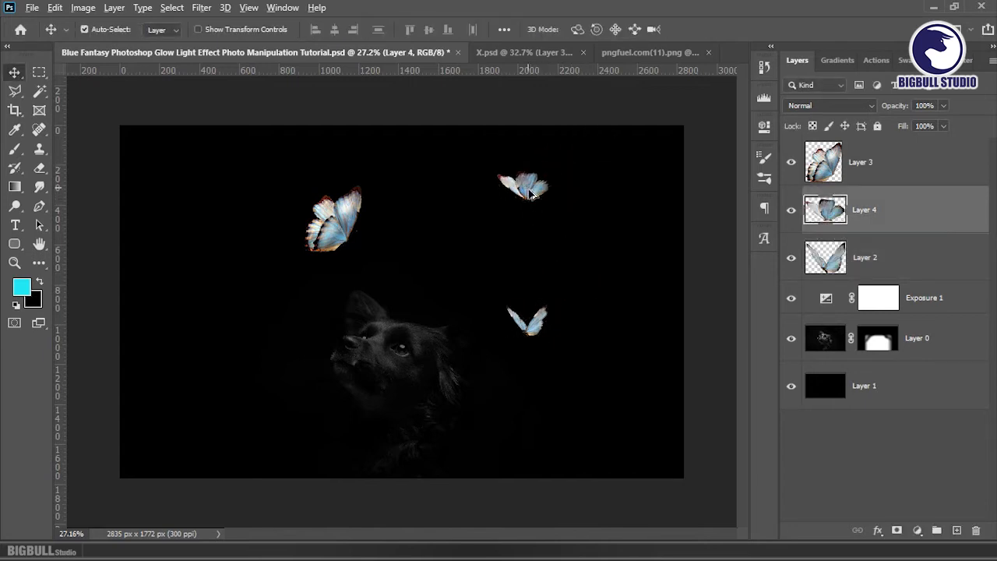
Step: Duplicate the lower-right butterfly to the left of the dog, flip it horizontally, tilt it and make it slightly smaller
{"action": "left_click_drag", "start_coordinate": [543, 330], "coordinate": [232, 313]}
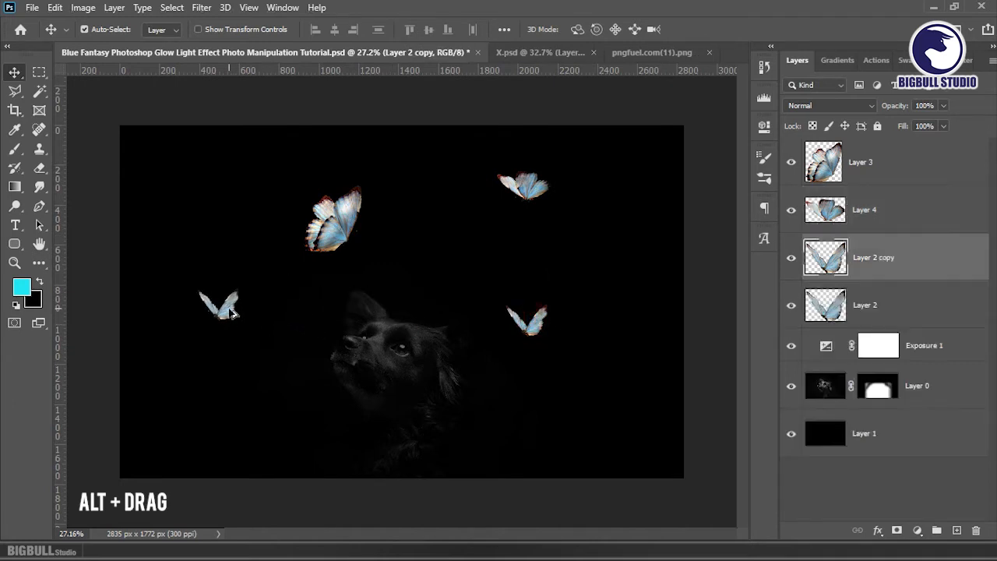
{"action": "key", "text": "ctrl+t"}
{"action": "right_click", "coordinate": [219, 316]}
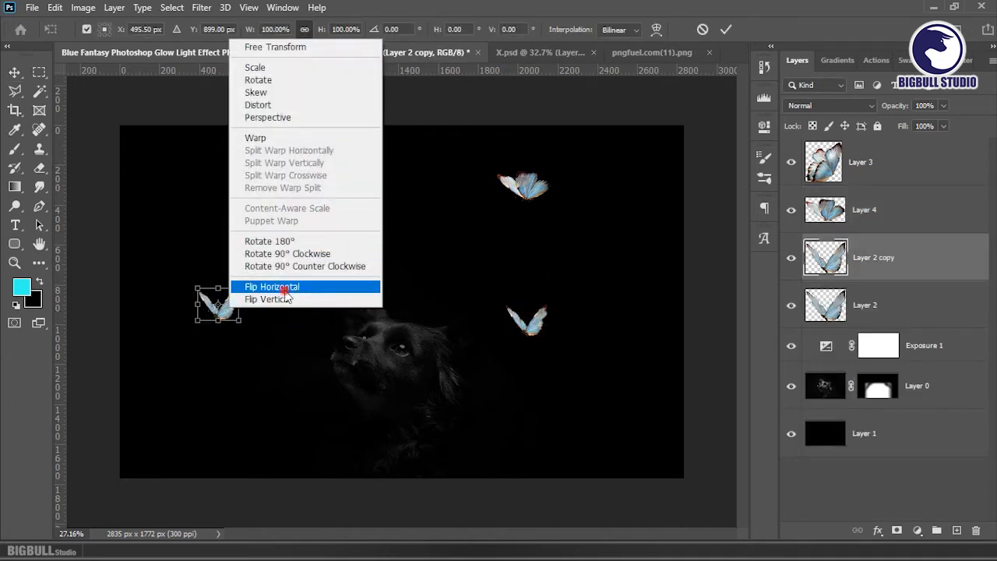
{"action": "left_click", "coordinate": [343, 286]}
{"action": "left_click_drag", "start_coordinate": [238, 287], "coordinate": [274, 288]}
{"action": "key", "text": "Return"}
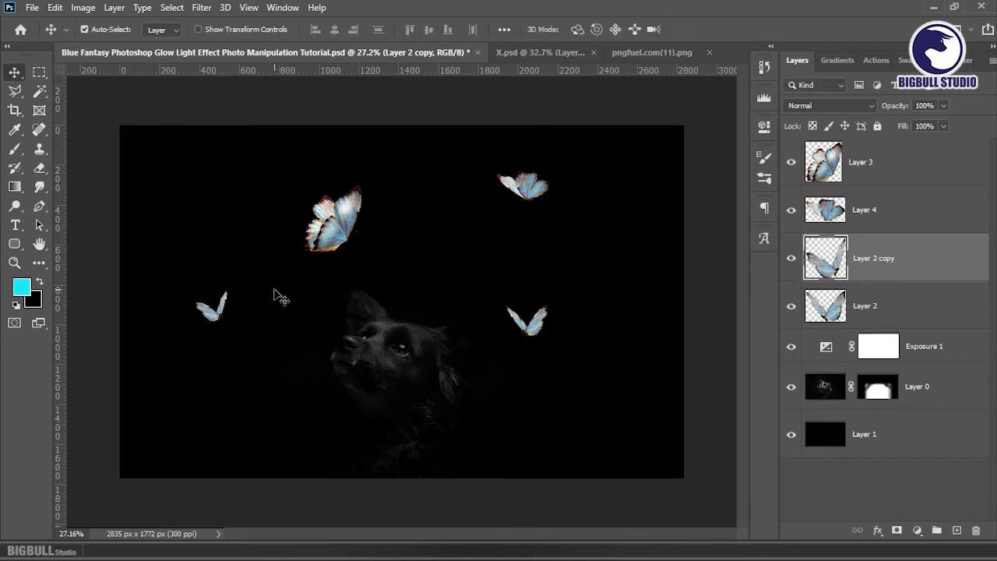
Step: Shift the large butterfly above the dog slightly to the right and rotate it 7.20° clockwise
{"action": "left_click", "coordinate": [335, 224]}
{"action": "left_click_drag", "start_coordinate": [341, 224], "coordinate": [351, 220]}
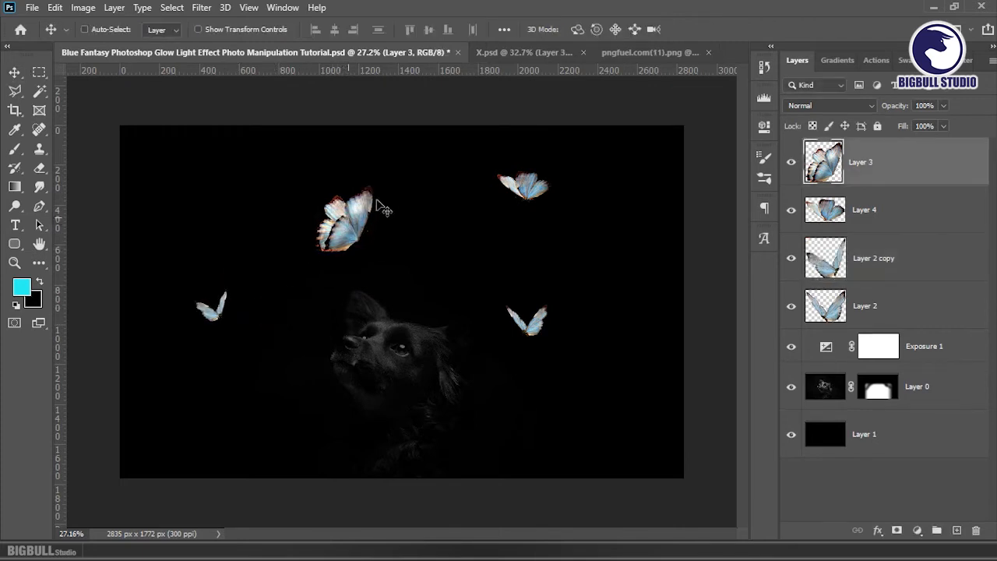
{"action": "key", "text": "ctrl+t"}
{"action": "left_click_drag", "start_coordinate": [395, 160], "coordinate": [404, 166]}
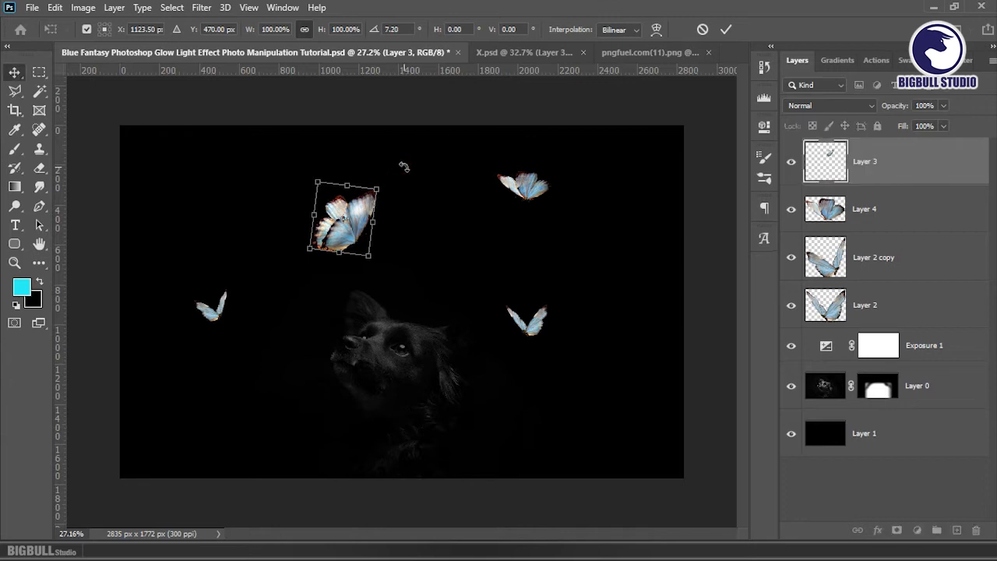
{"action": "key", "text": "Return"}
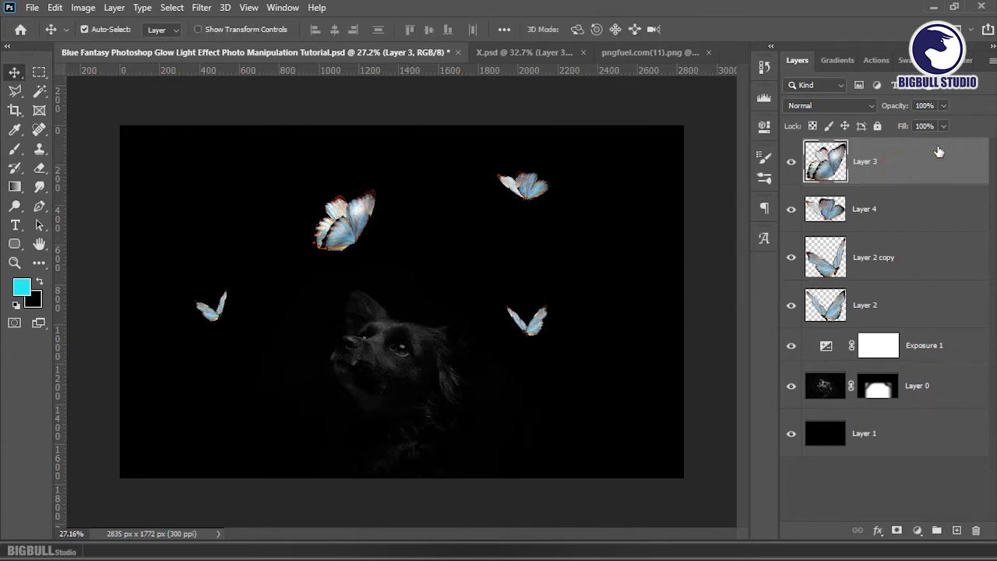
Step: Merge the four butterfly layers, from Layer 3 down to Layer 2, into one layer
{"action": "left_click", "coordinate": [934, 299], "text": "shift"}
{"action": "right_click", "coordinate": [932, 297]}
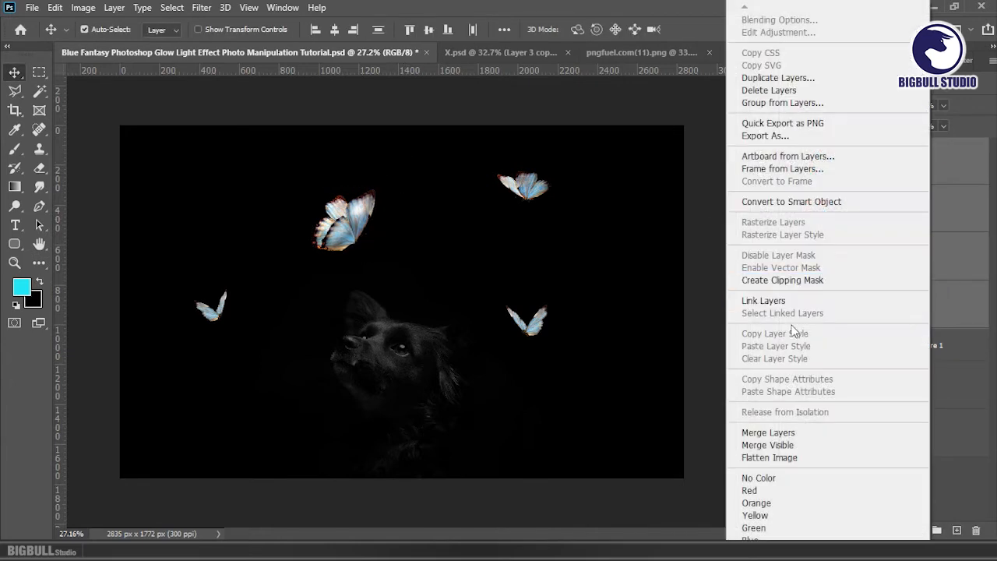
{"action": "left_click", "coordinate": [780, 433]}
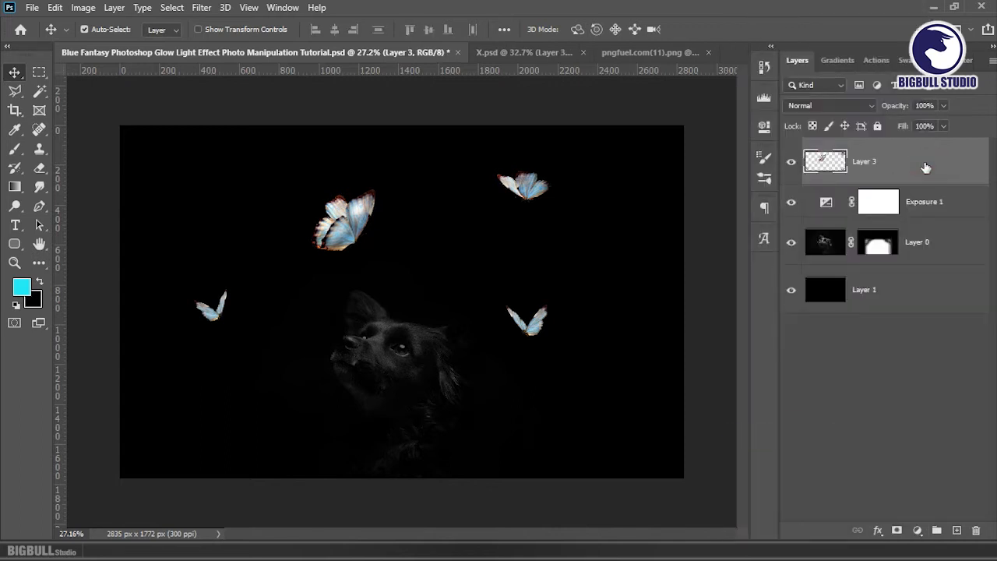
Step: Colorize the merged butterflies with Hue/Saturation at hue 180, saturation 40 and lightness +4
{"action": "key", "text": "ctrl+u"}
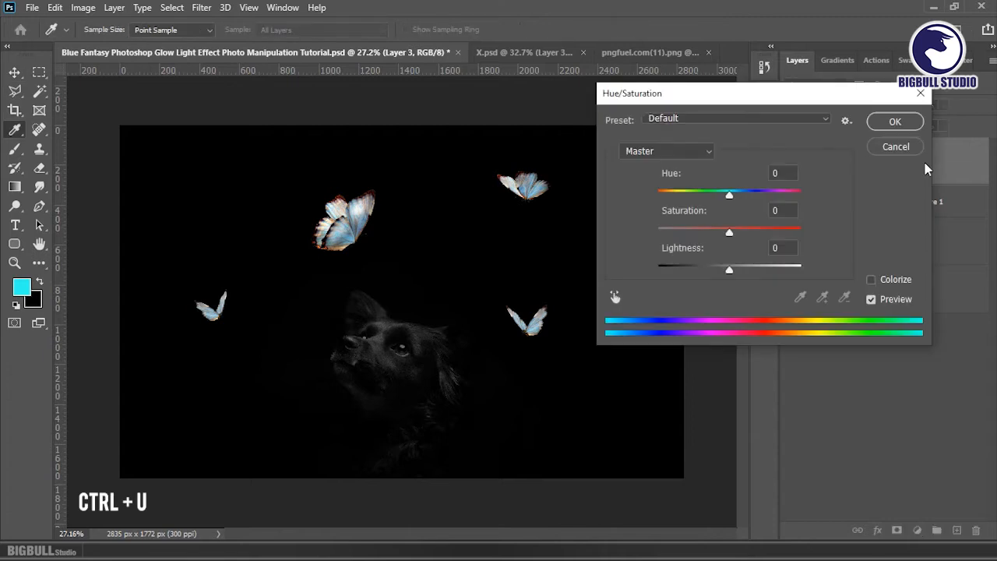
{"action": "left_click", "coordinate": [896, 282]}
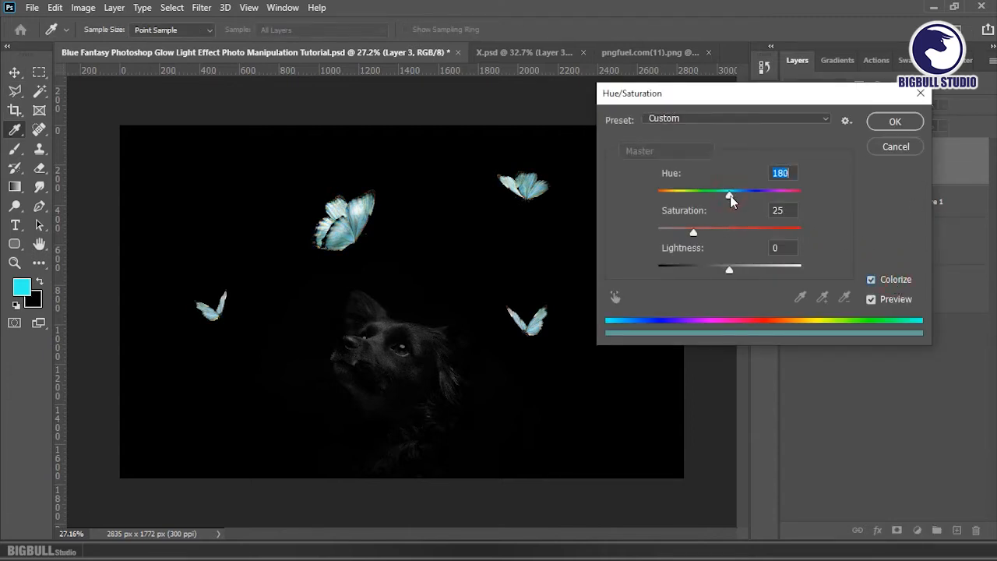
{"action": "left_click_drag", "start_coordinate": [694, 234], "coordinate": [704, 235]}
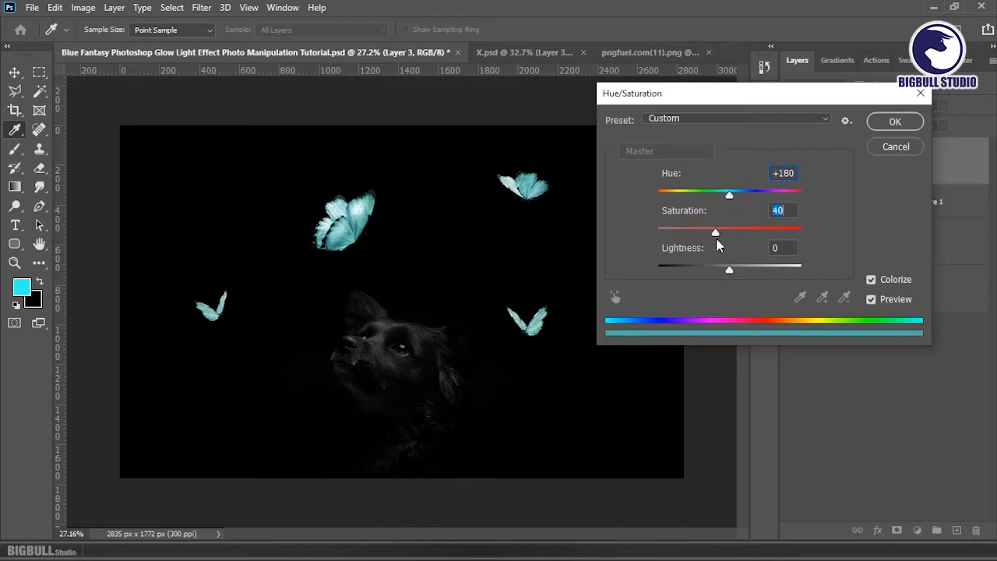
{"action": "left_click_drag", "start_coordinate": [730, 271], "coordinate": [733, 271]}
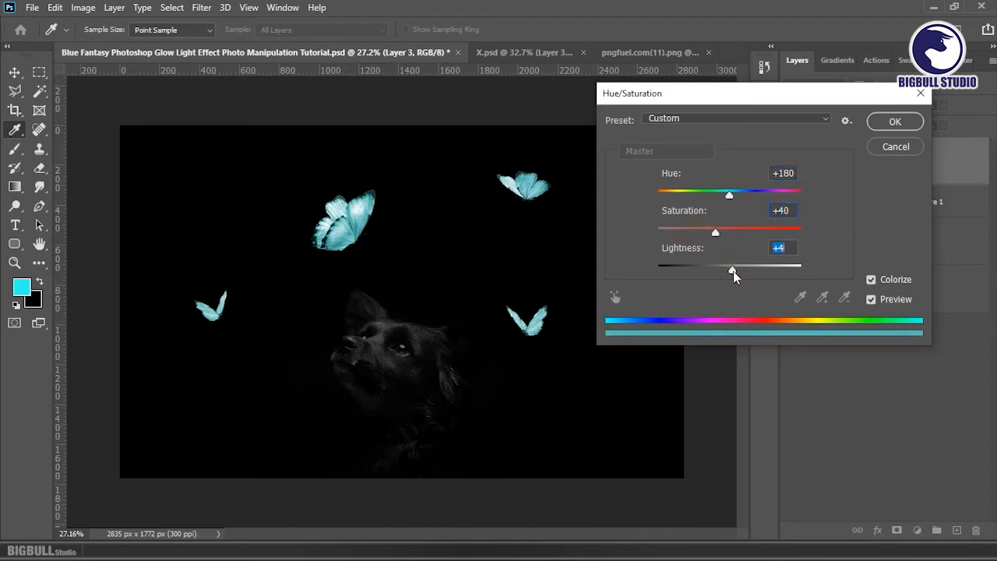
{"action": "left_click", "coordinate": [896, 122]}
Step: Duplicate the butterflies layer and apply a Gaussian Blur with a 48.4 pixel radius to the copy
{"action": "left_click", "coordinate": [909, 160]}
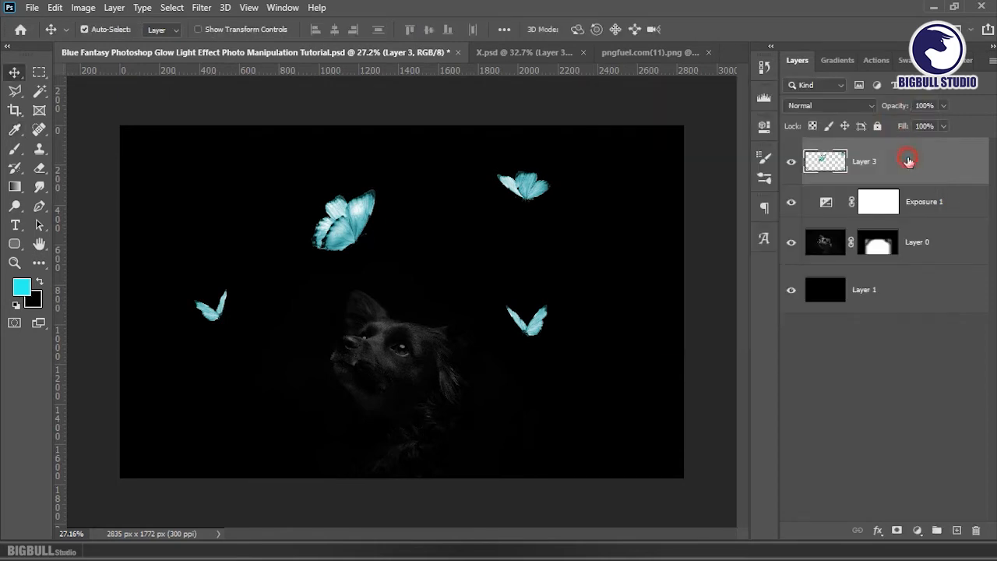
{"action": "left_click", "coordinate": [910, 167]}
{"action": "key", "text": "ctrl+j"}
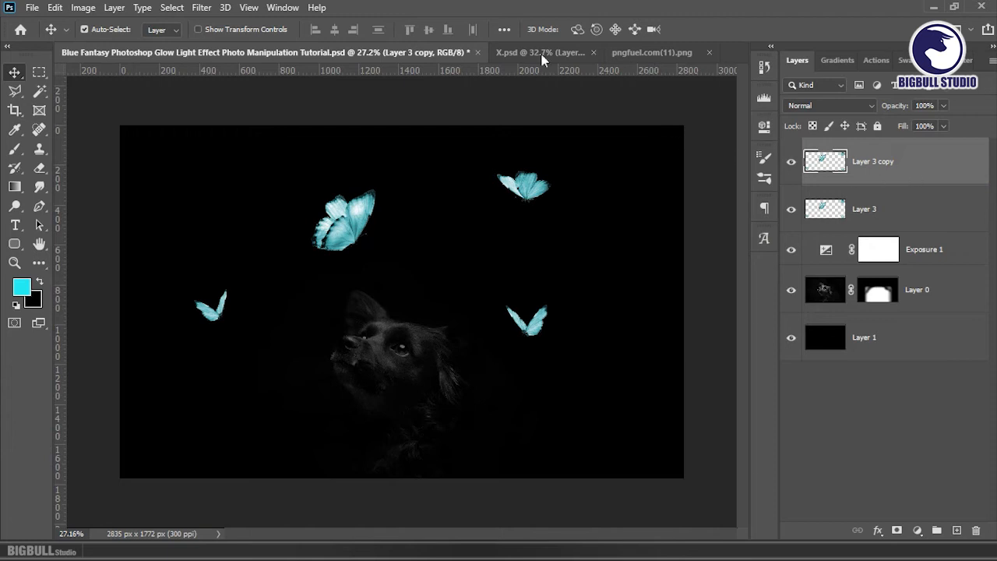
{"action": "left_click", "coordinate": [212, 11]}
{"action": "mouse_move", "coordinate": [238, 174]}
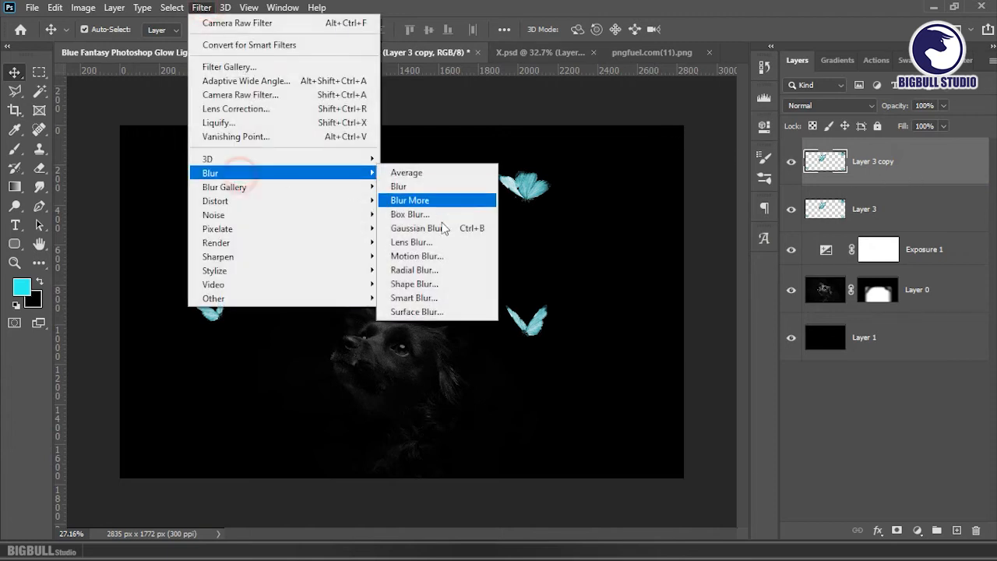
{"action": "left_click", "coordinate": [444, 228]}
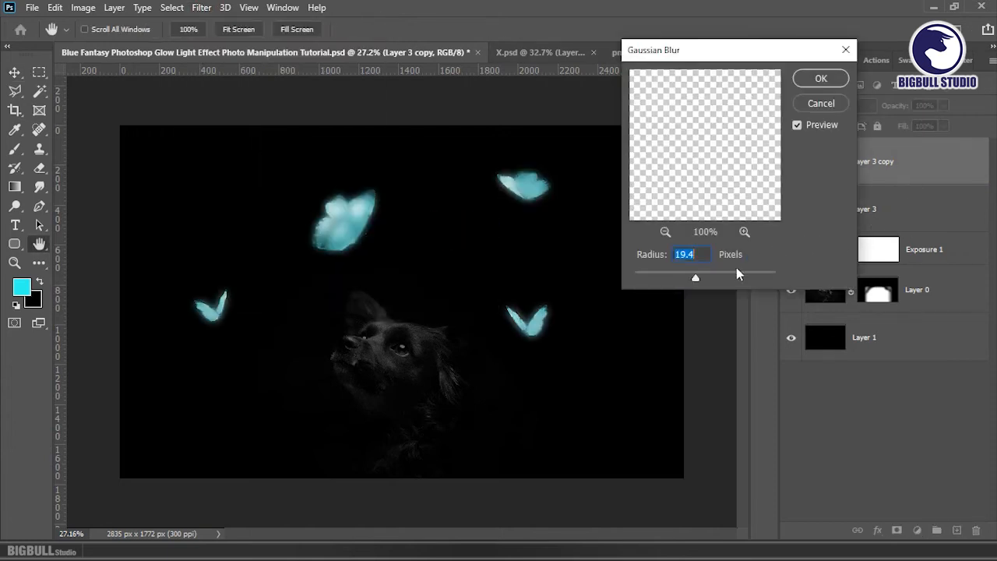
{"action": "left_click_drag", "start_coordinate": [702, 282], "coordinate": [704, 281]}
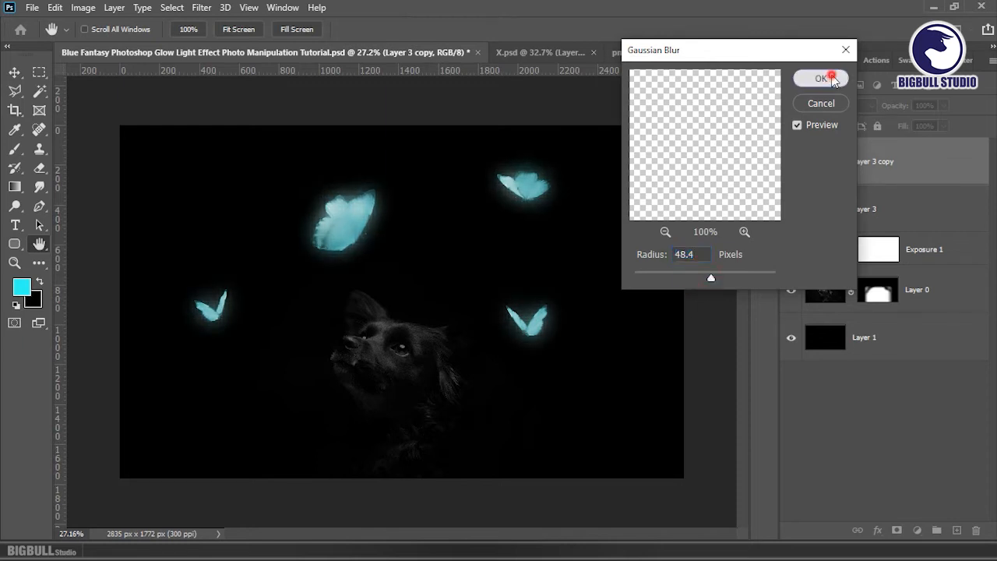
{"action": "left_click", "coordinate": [820, 78]}
Step: Set the blurred butterflies copy to Screen blending at 75% opacity
{"action": "left_click", "coordinate": [866, 106]}
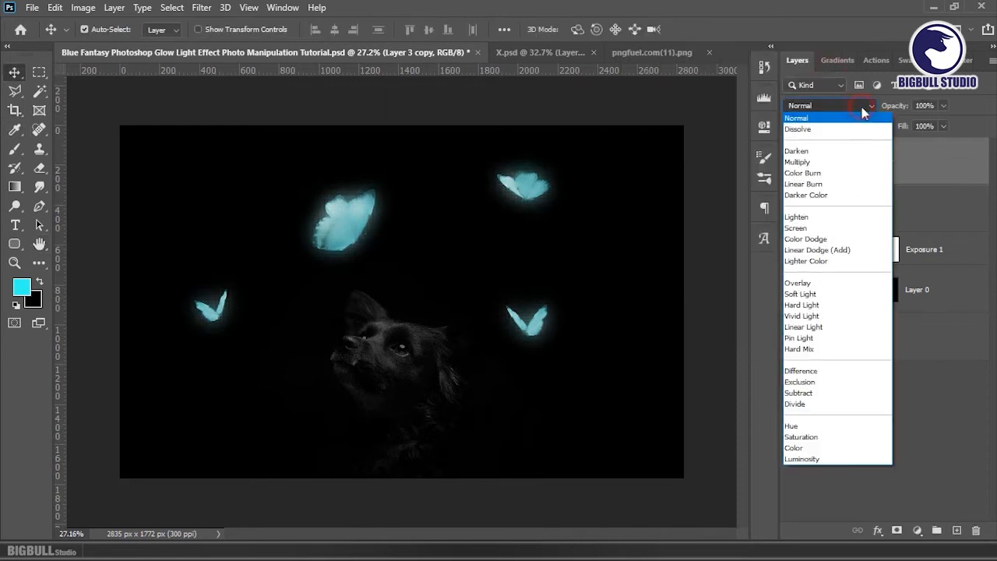
{"action": "left_click", "coordinate": [827, 228]}
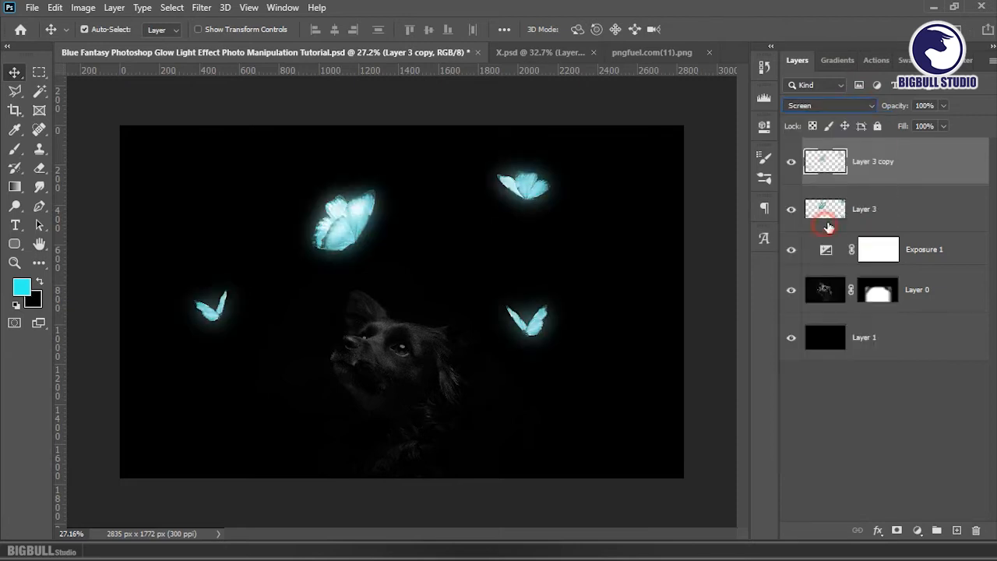
{"action": "left_click", "coordinate": [943, 106]}
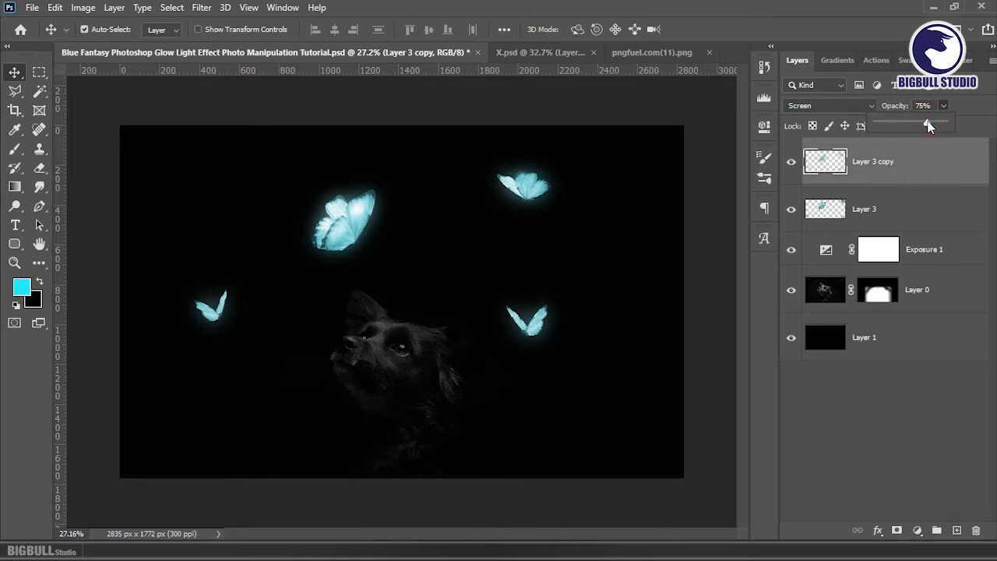
Step: Add an Outer Glow effect to the sharp butterflies layer, Layer 3
{"action": "left_click", "coordinate": [946, 210]}
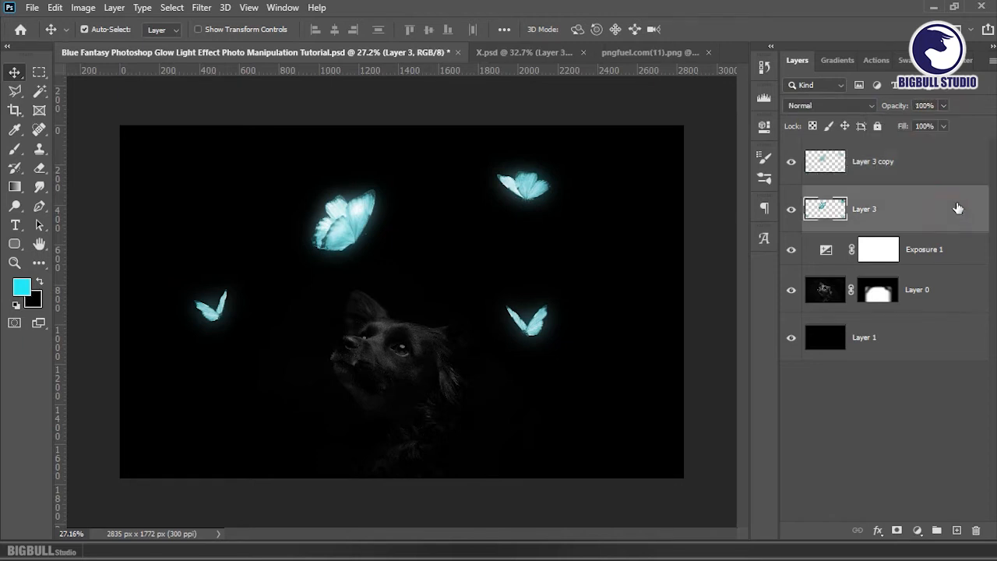
{"action": "double_click", "coordinate": [958, 207]}
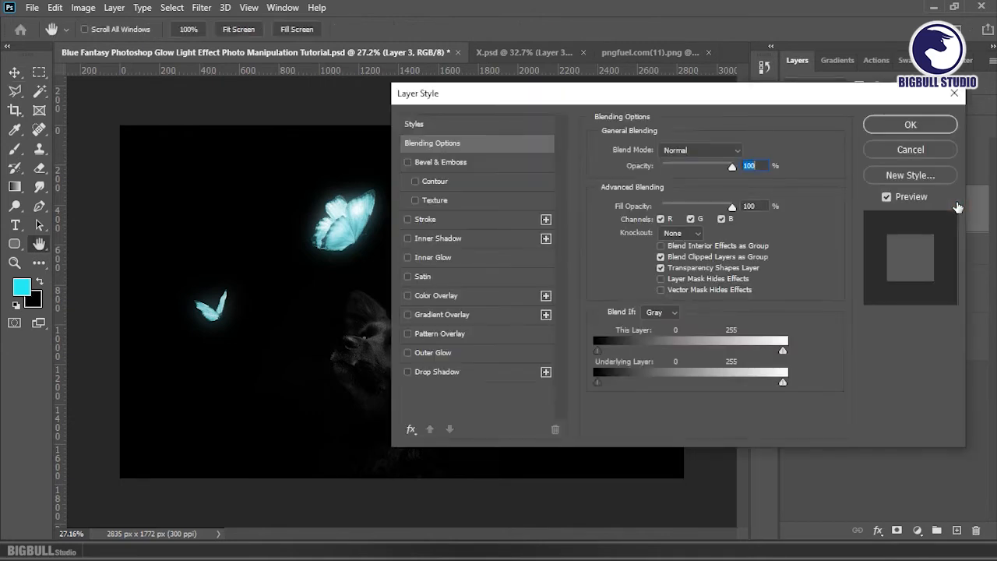
{"action": "left_click_drag", "start_coordinate": [674, 102], "coordinate": [825, 106]}
{"action": "left_click_drag", "start_coordinate": [848, 95], "coordinate": [849, 96]}
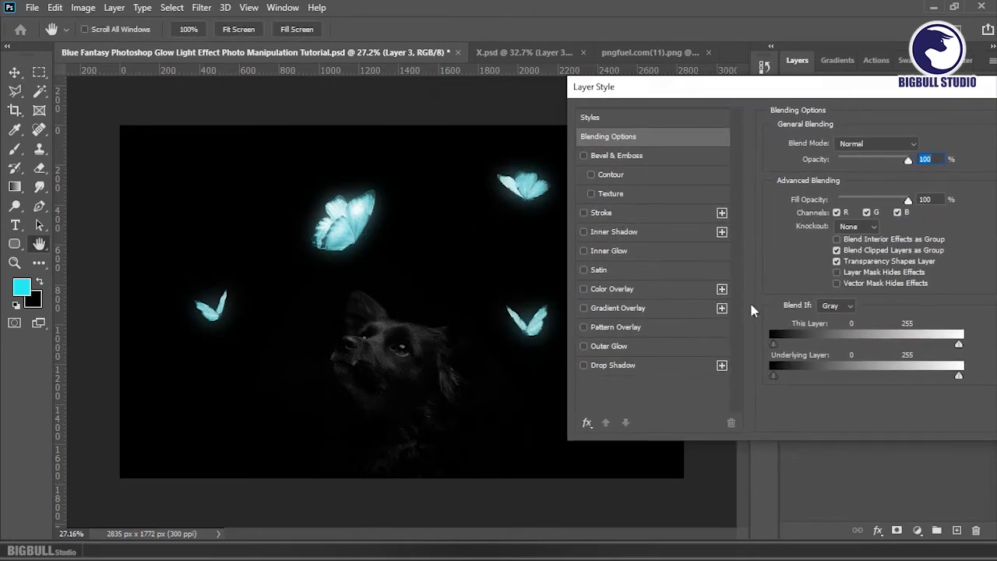
{"action": "left_click", "coordinate": [636, 345]}
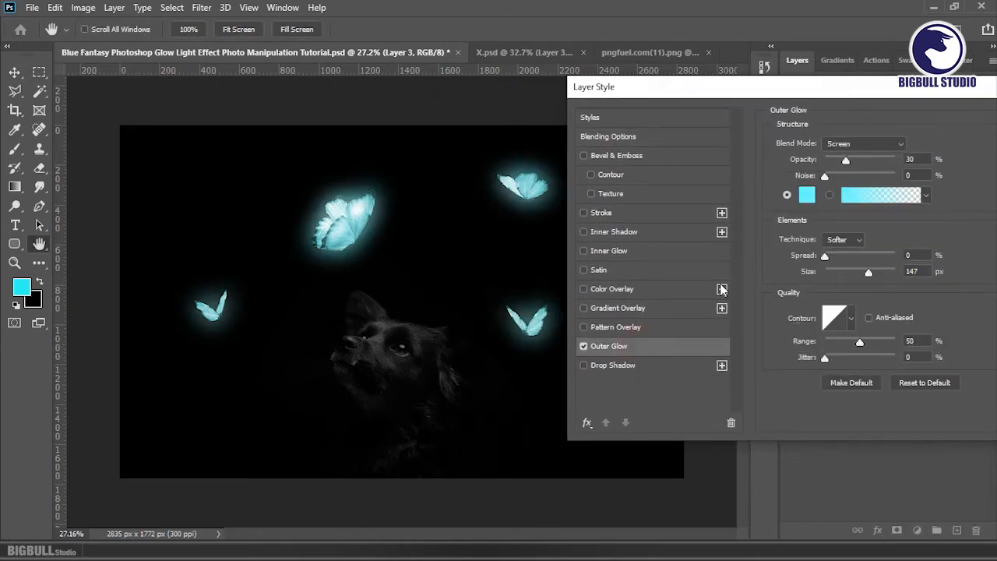
Step: Set Layer 3's Outer Glow to colour #5afcff, 27% opacity and 183 px size, and apply the layer style
{"action": "left_click", "coordinate": [807, 195]}
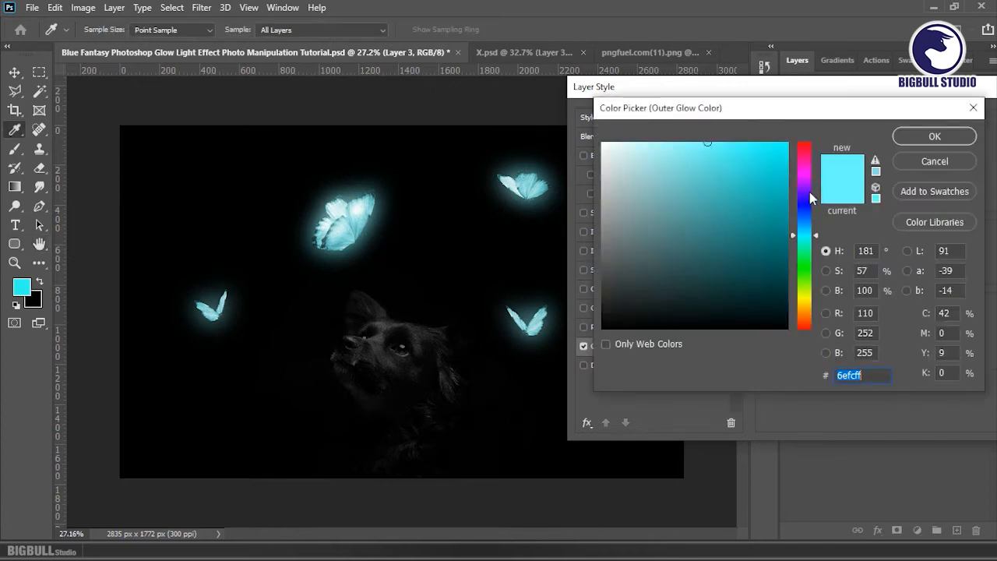
{"action": "left_click", "coordinate": [715, 143]}
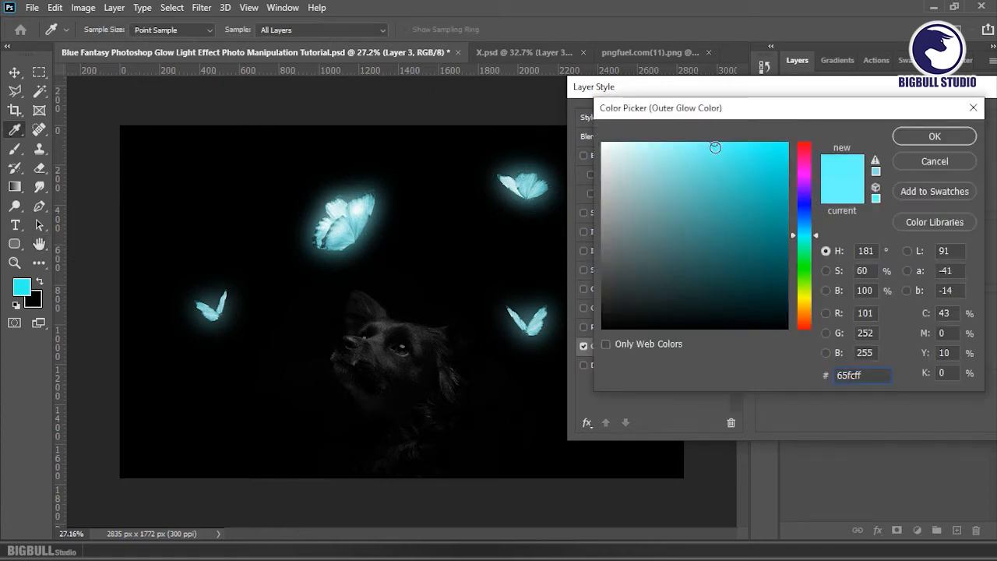
{"action": "left_click_drag", "start_coordinate": [717, 146], "coordinate": [723, 142]}
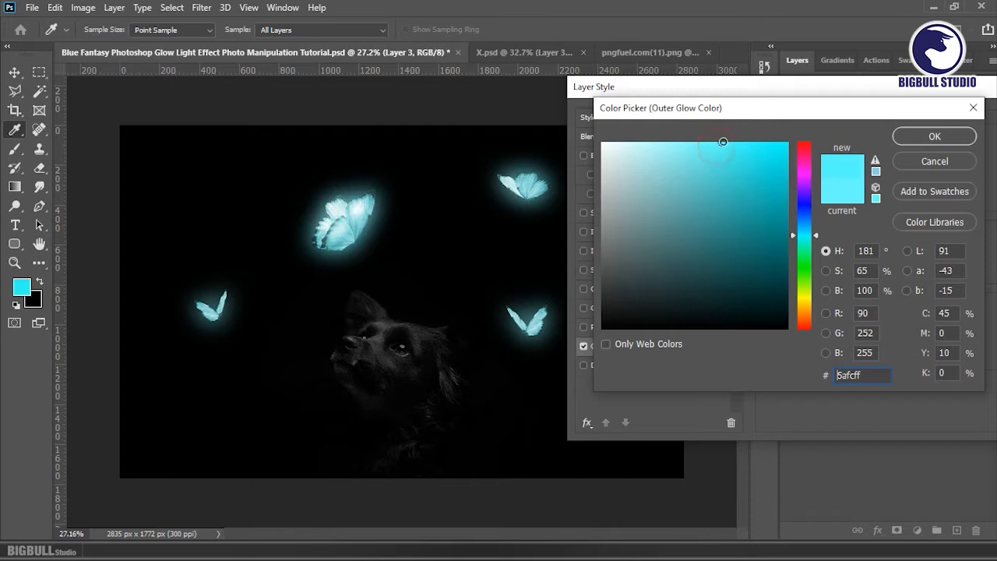
{"action": "left_click", "coordinate": [910, 136]}
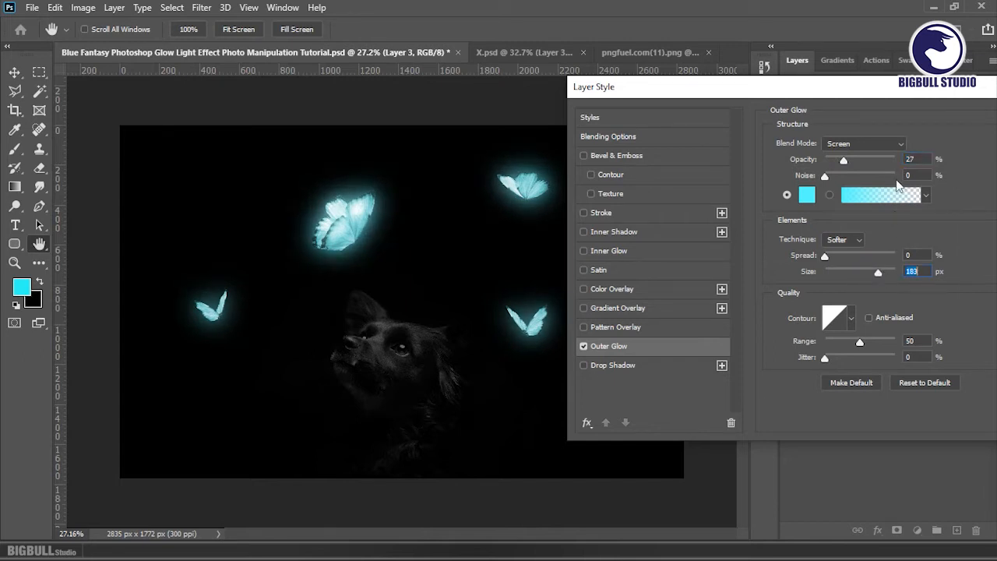
{"action": "left_click_drag", "start_coordinate": [886, 96], "coordinate": [782, 98]}
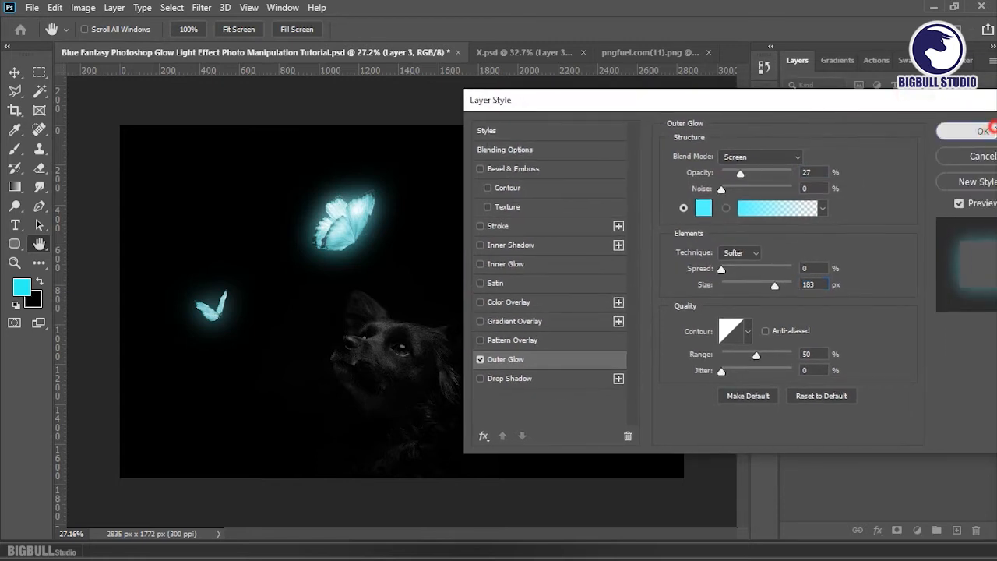
{"action": "left_click", "coordinate": [966, 94]}
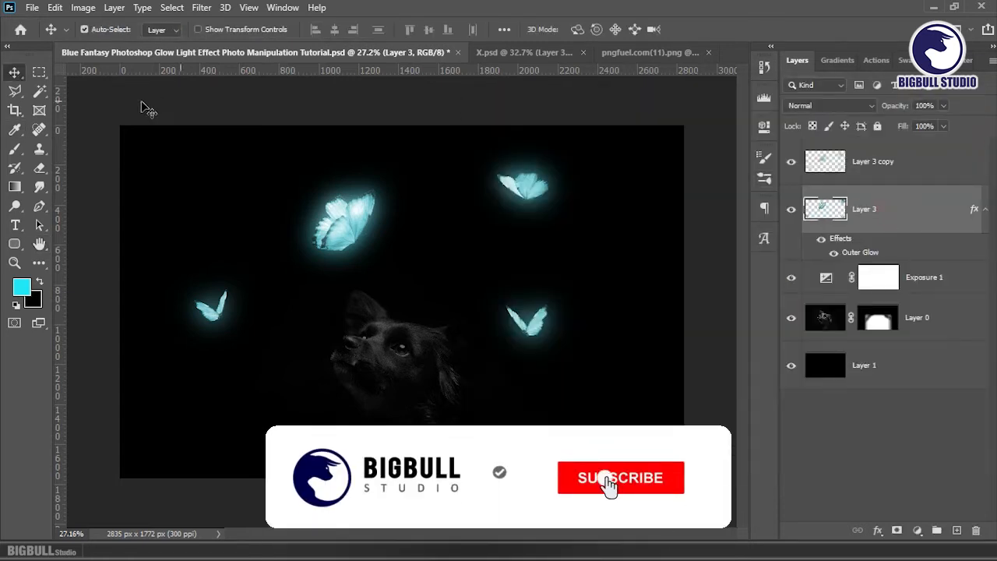
Step: Select a rectangular area around the large butterfly and invert the selection to cover the rest of the canvas
{"action": "left_click", "coordinate": [37, 73]}
{"action": "left_click", "coordinate": [85, 73]}
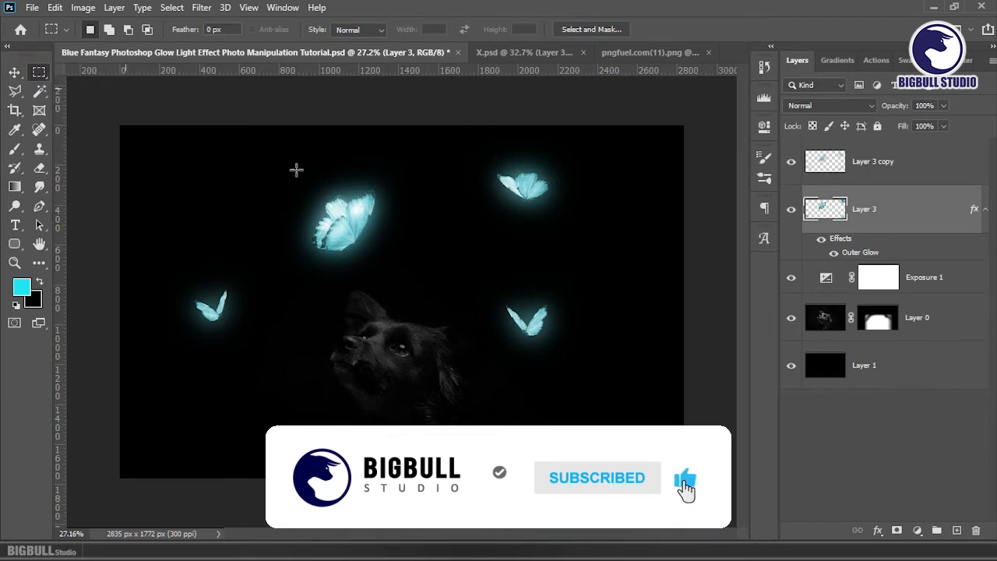
{"action": "left_click_drag", "start_coordinate": [280, 159], "coordinate": [412, 279]}
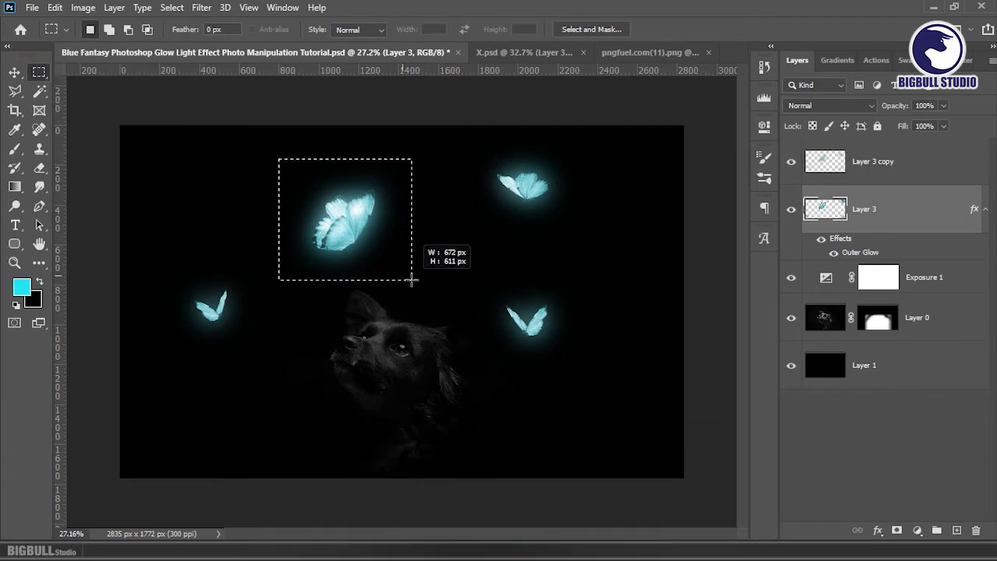
{"action": "left_click", "coordinate": [416, 289]}
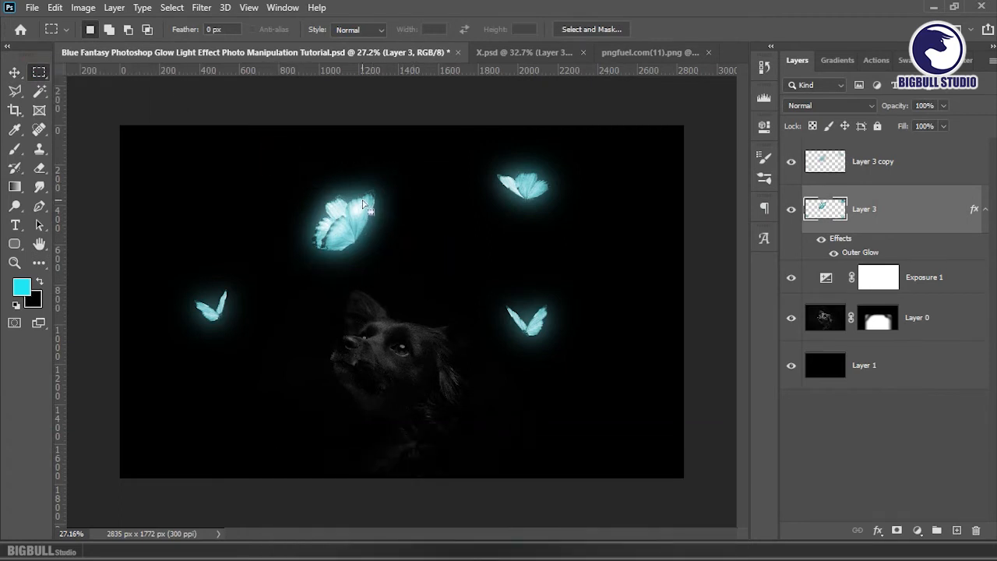
{"action": "scroll", "coordinate": [362, 204], "scroll_direction": "down", "scroll_amount": 1}
{"action": "key", "text": "ctrl+z"}
{"action": "scroll", "coordinate": [362, 204], "scroll_direction": "up", "scroll_amount": 1}
{"action": "right_click", "coordinate": [374, 177]}
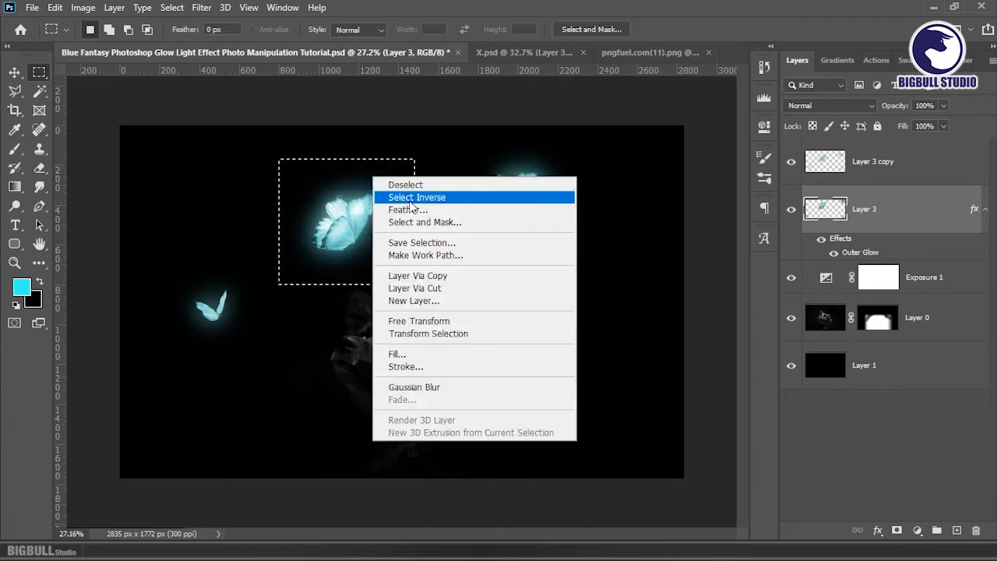
{"action": "left_click", "coordinate": [414, 198]}
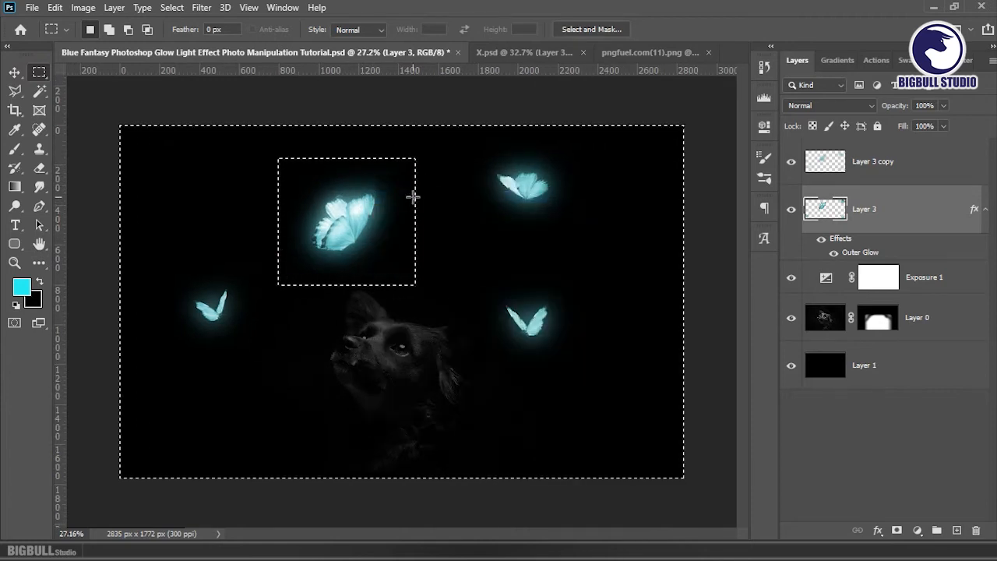
Step: Apply a Gaussian Blur with a 2.6 pixel radius to the three smaller butterflies on Layer 3, then clear the selection
{"action": "left_click", "coordinate": [201, 7]}
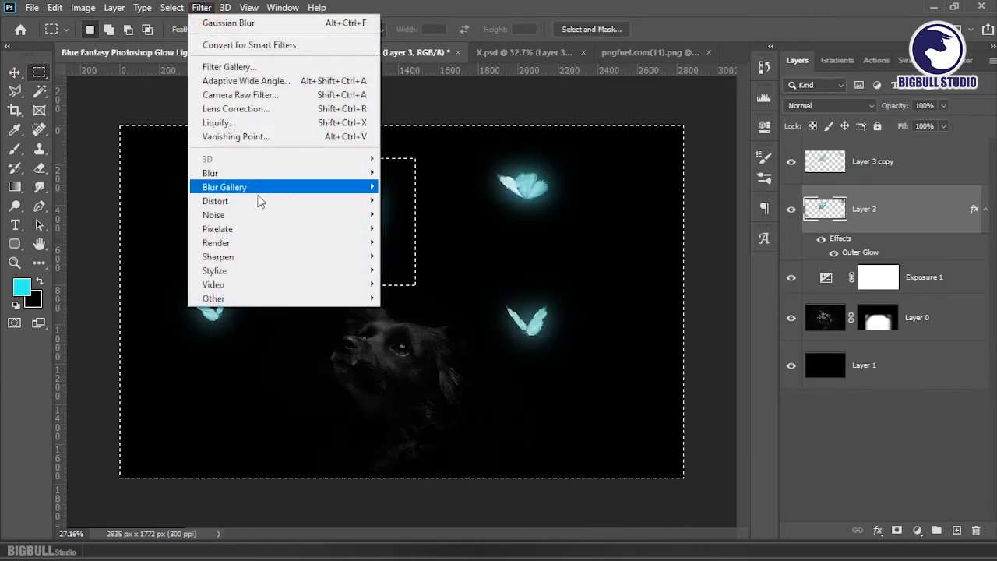
{"action": "mouse_move", "coordinate": [263, 173]}
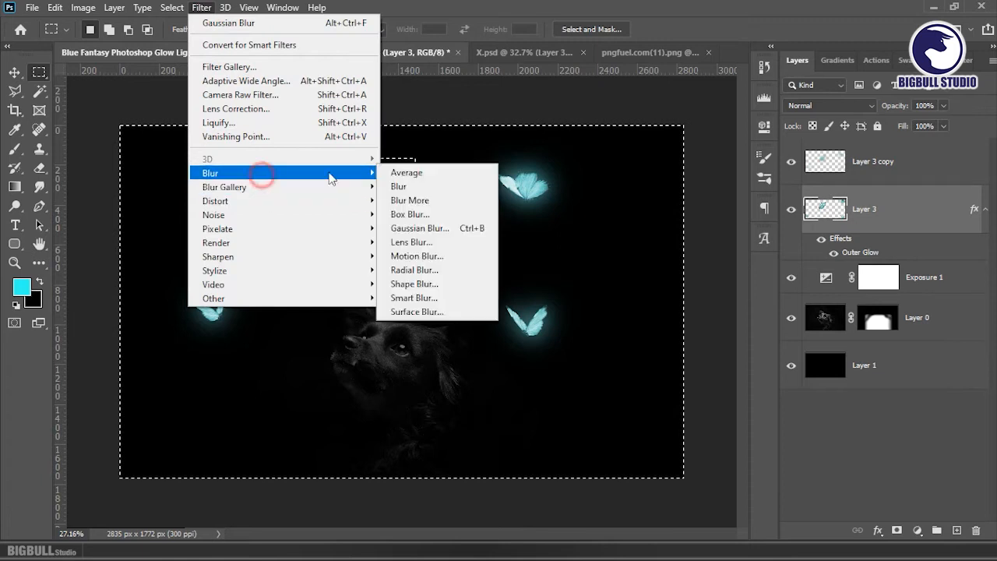
{"action": "left_click", "coordinate": [415, 226]}
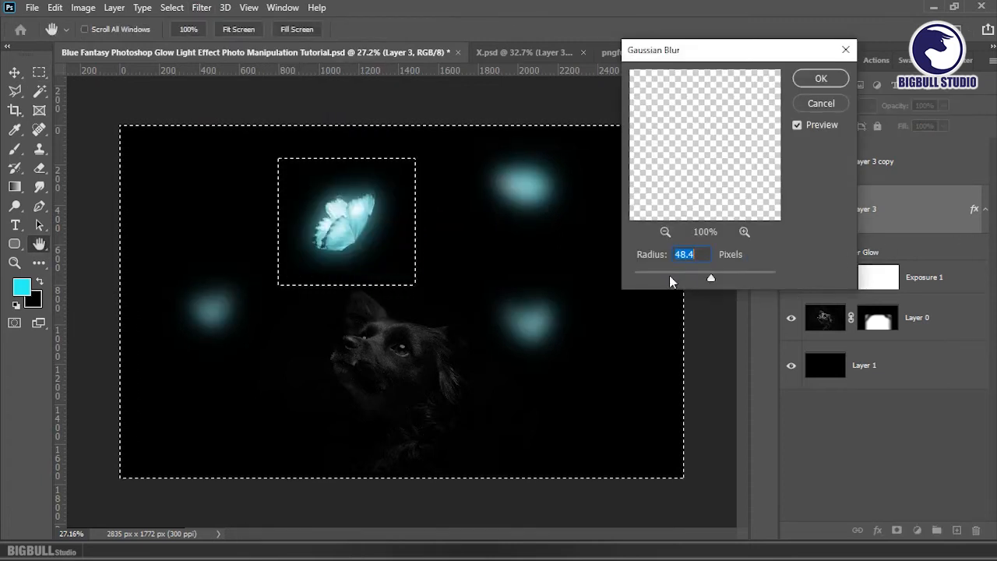
{"action": "mouse_move", "coordinate": [669, 276]}
{"action": "left_mouse_down"}
{"action": "mouse_move", "coordinate": [636, 279]}
{"action": "mouse_move", "coordinate": [659, 278]}
{"action": "left_mouse_up"}
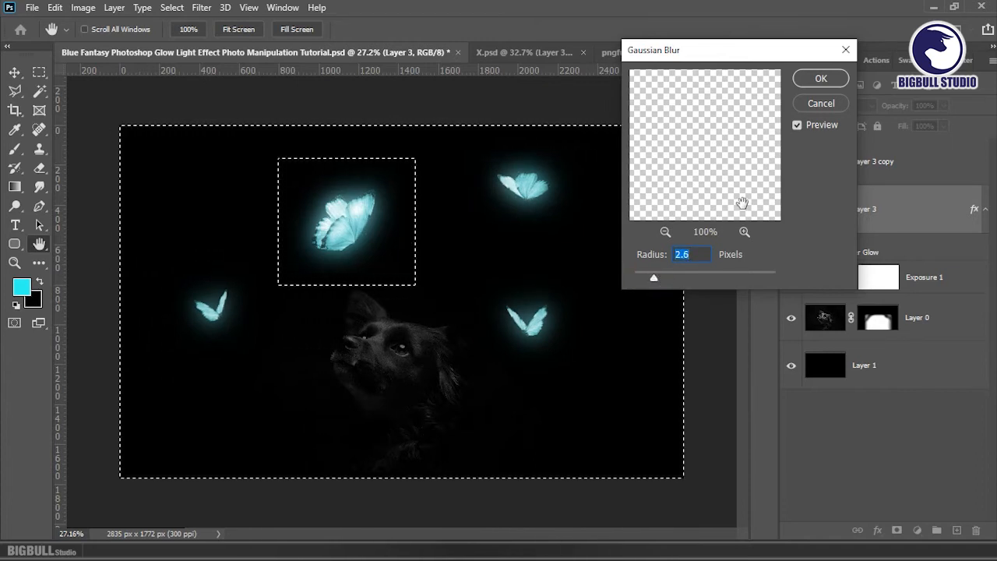
{"action": "left_click", "coordinate": [826, 78]}
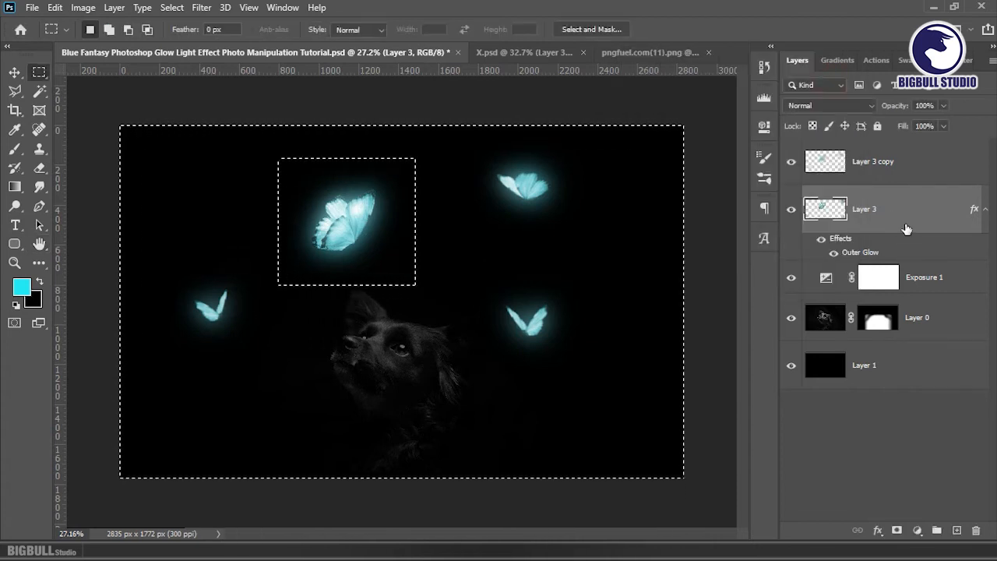
{"action": "key", "text": "ctrl+d"}
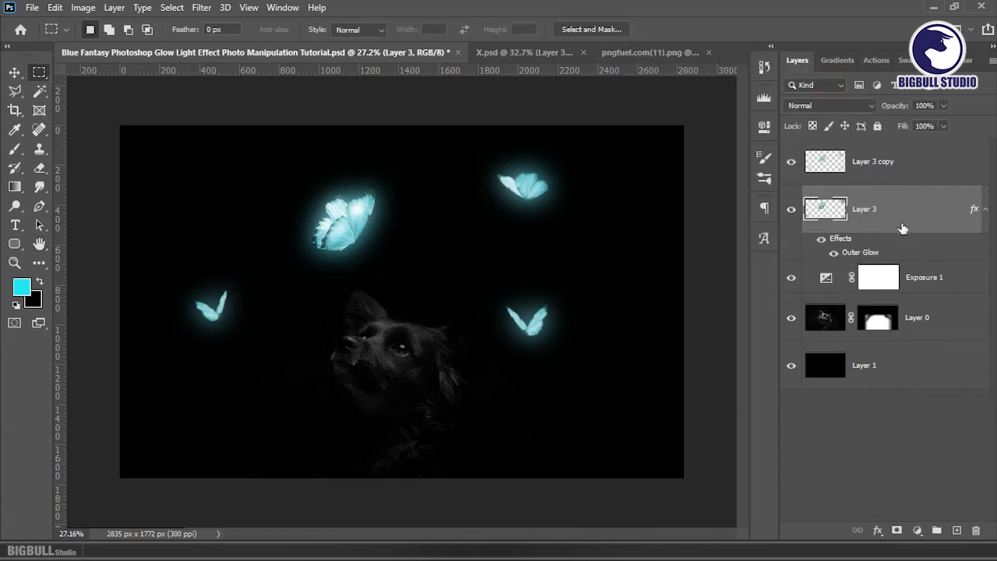
{"action": "left_click", "coordinate": [986, 212]}
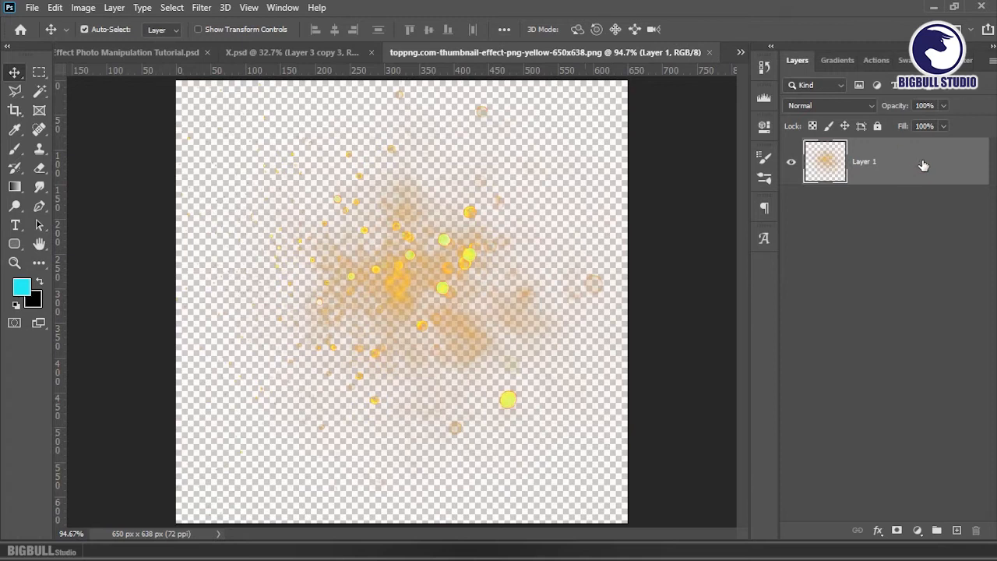
Step: Bring the yellow particle image into the dog composition beneath Layer 3 and desaturate it
{"action": "left_click_drag", "start_coordinate": [923, 165], "coordinate": [406, 258]}
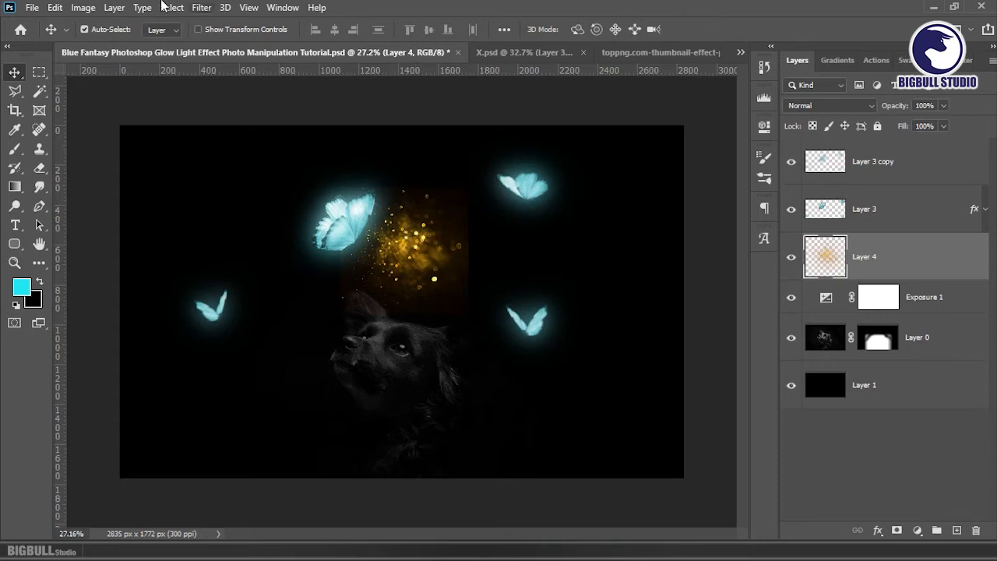
{"action": "left_click", "coordinate": [84, 9]}
{"action": "mouse_move", "coordinate": [101, 44]}
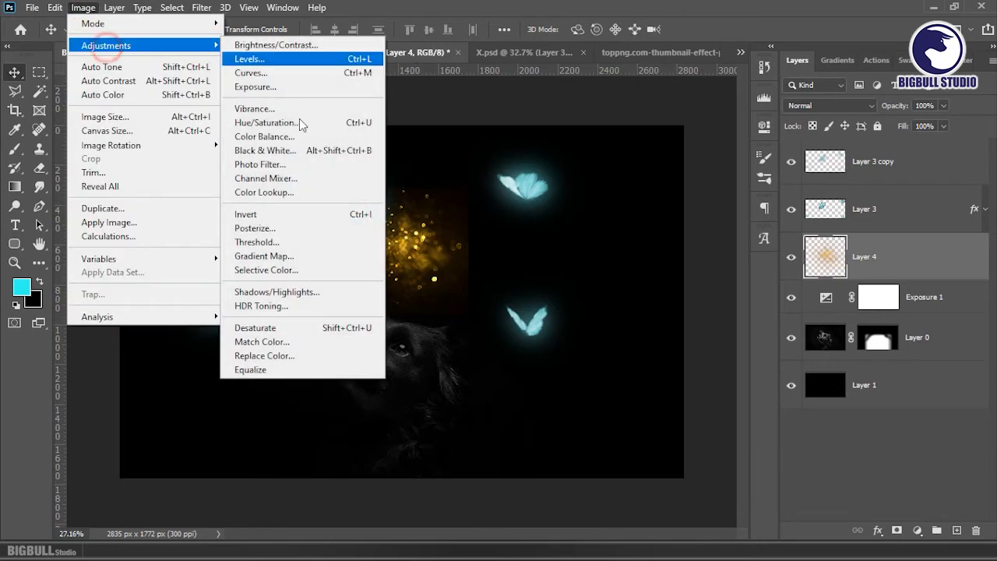
{"action": "left_click", "coordinate": [356, 328]}
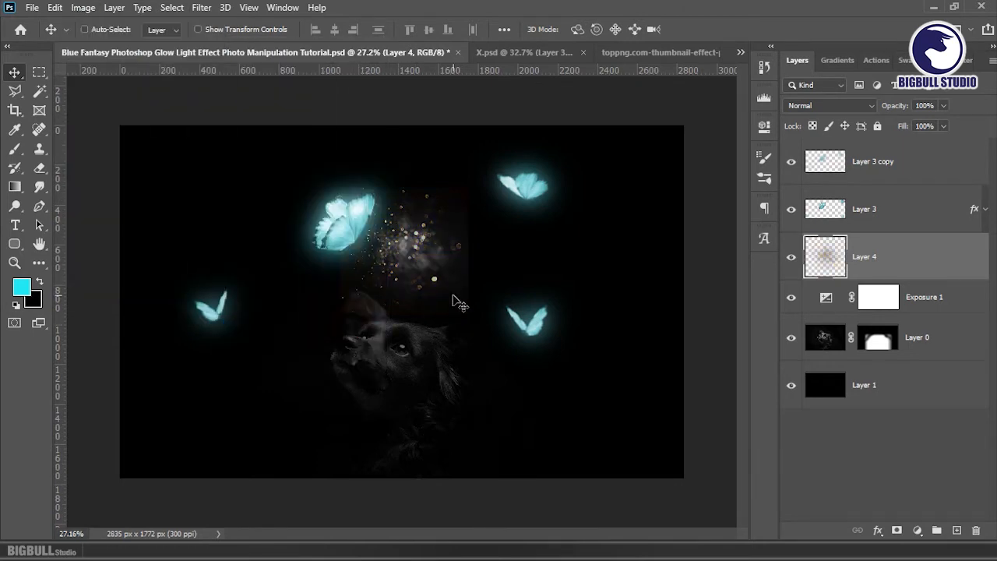
Step: Enlarge the particle layer slightly and position it behind the large butterfly, spreading toward its upper-left side
{"action": "key", "text": "ctrl+t"}
{"action": "left_click_drag", "start_coordinate": [442, 261], "coordinate": [363, 221]}
{"action": "left_click_drag", "start_coordinate": [255, 149], "coordinate": [248, 140]}
{"action": "double_click", "coordinate": [288, 170]}
{"action": "scroll", "coordinate": [255, 156], "scroll_direction": "up", "scroll_amount": 2}
{"action": "scroll", "coordinate": [262, 163], "scroll_direction": "up", "scroll_amount": 2}
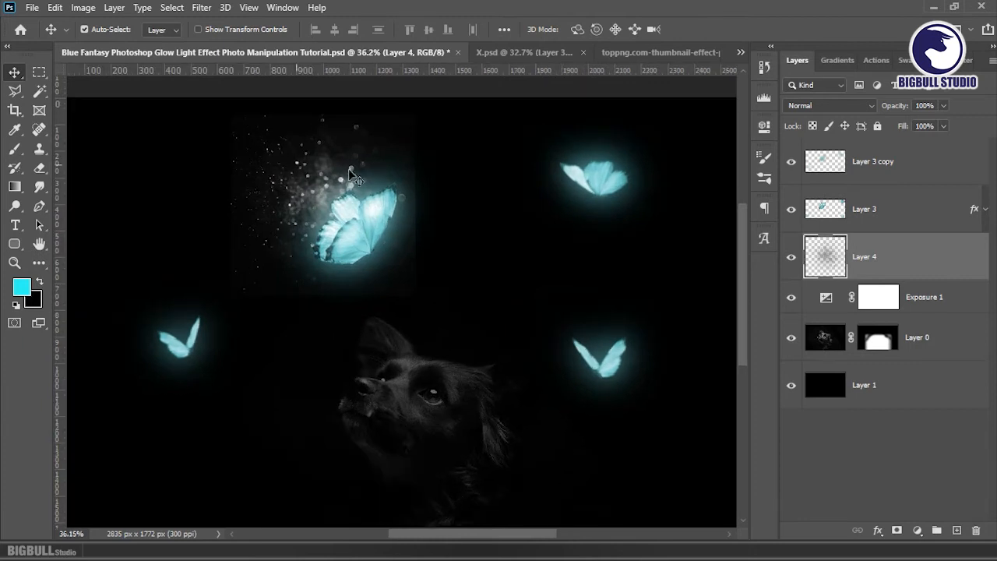
{"action": "left_click_drag", "start_coordinate": [369, 151], "coordinate": [377, 162]}
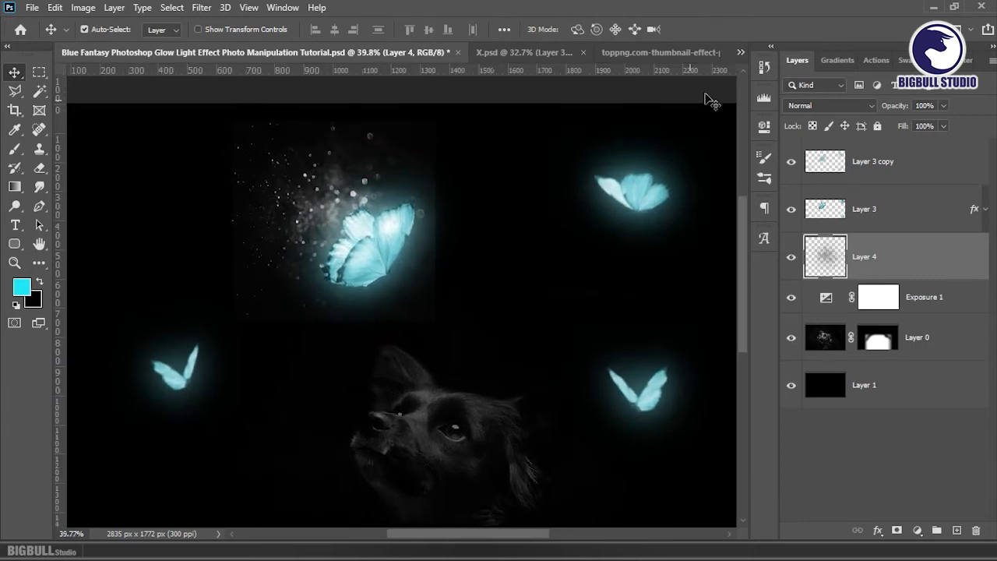
Step: Set the particle layer to Screen blending and adjust its Levels to input values 0, 0.82 and 224
{"action": "left_click", "coordinate": [807, 110]}
{"action": "left_click", "coordinate": [821, 231]}
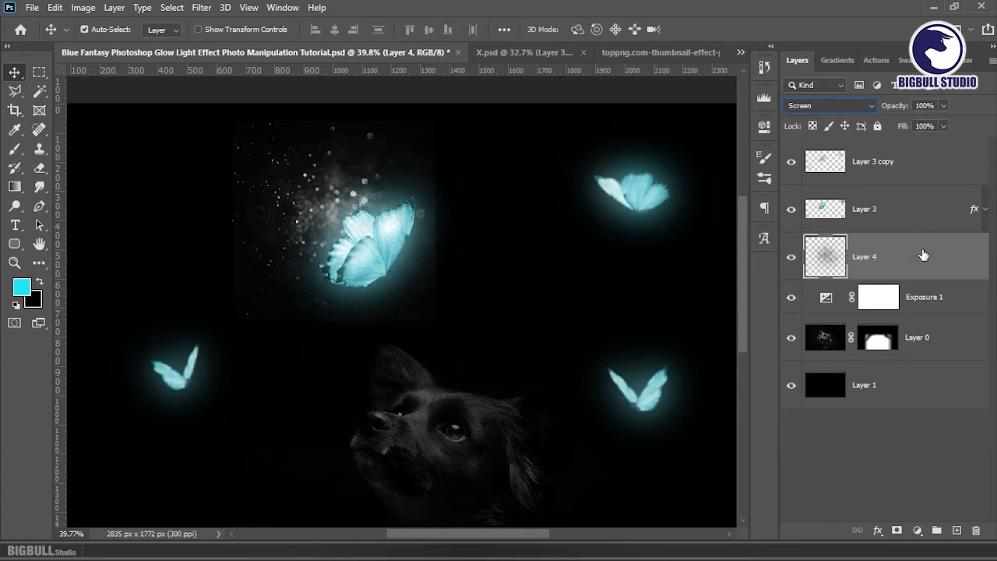
{"action": "key", "text": "ctrl+l"}
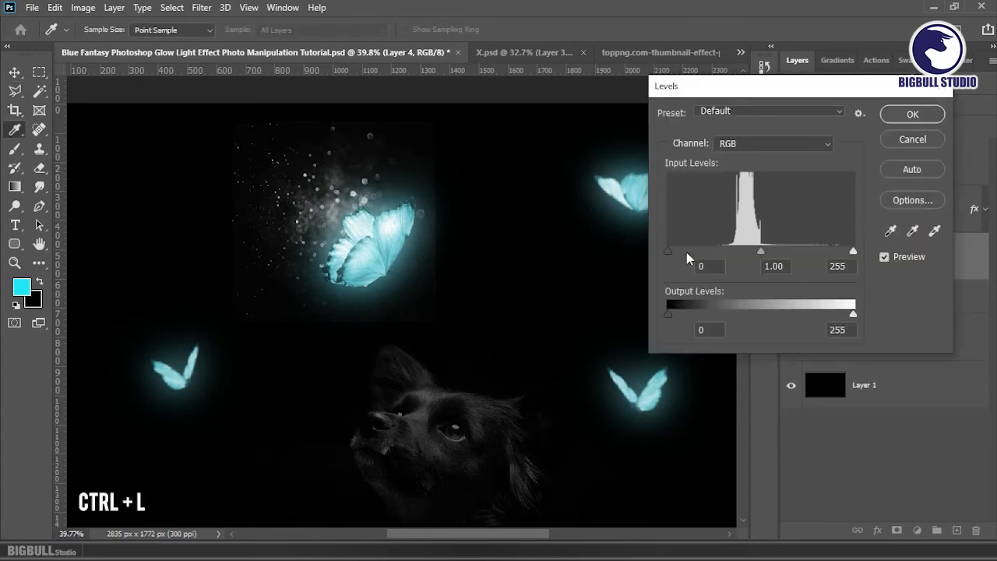
{"action": "left_click_drag", "start_coordinate": [669, 253], "coordinate": [709, 260]}
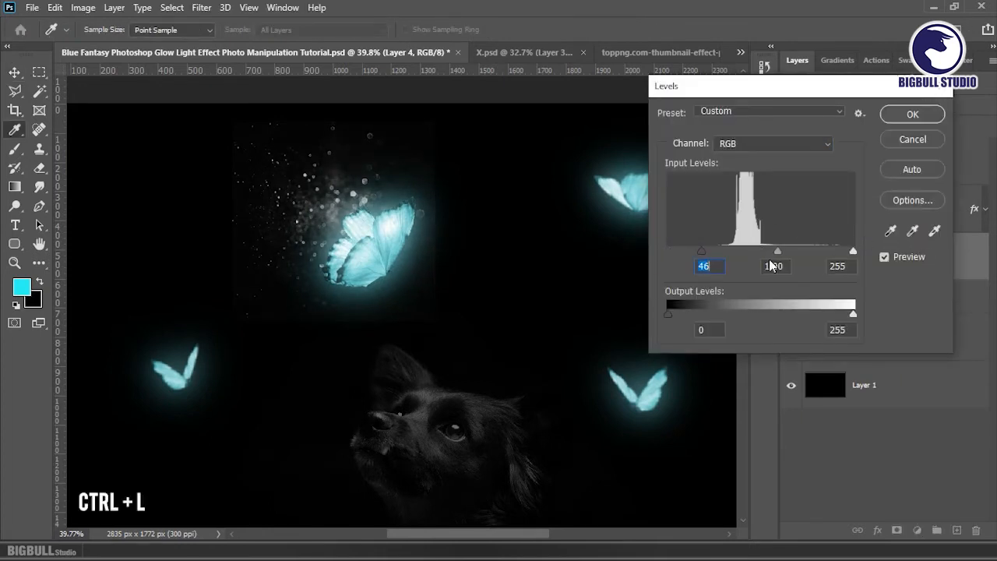
{"action": "left_click_drag", "start_coordinate": [778, 253], "coordinate": [787, 253]}
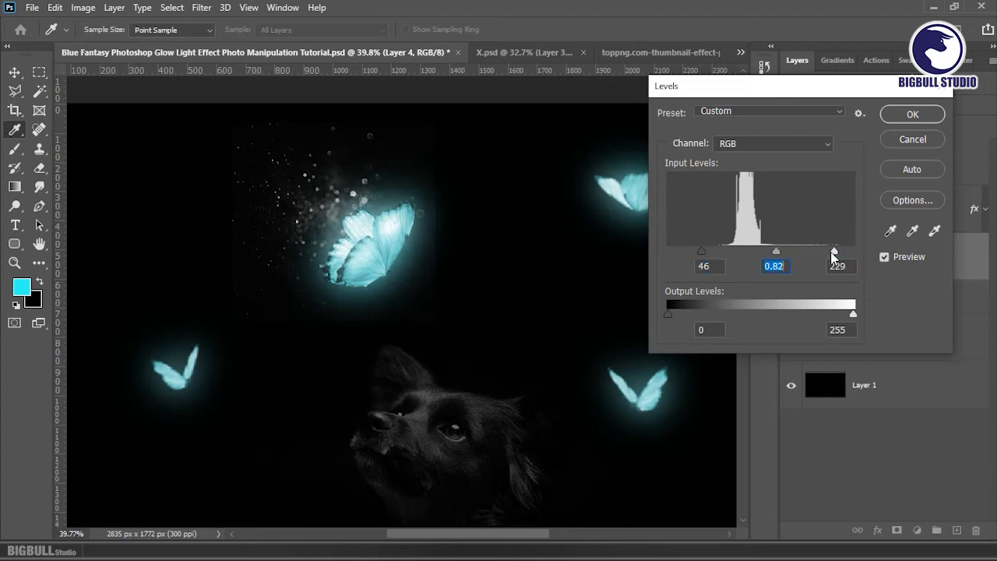
{"action": "left_click_drag", "start_coordinate": [696, 255], "coordinate": [668, 251]}
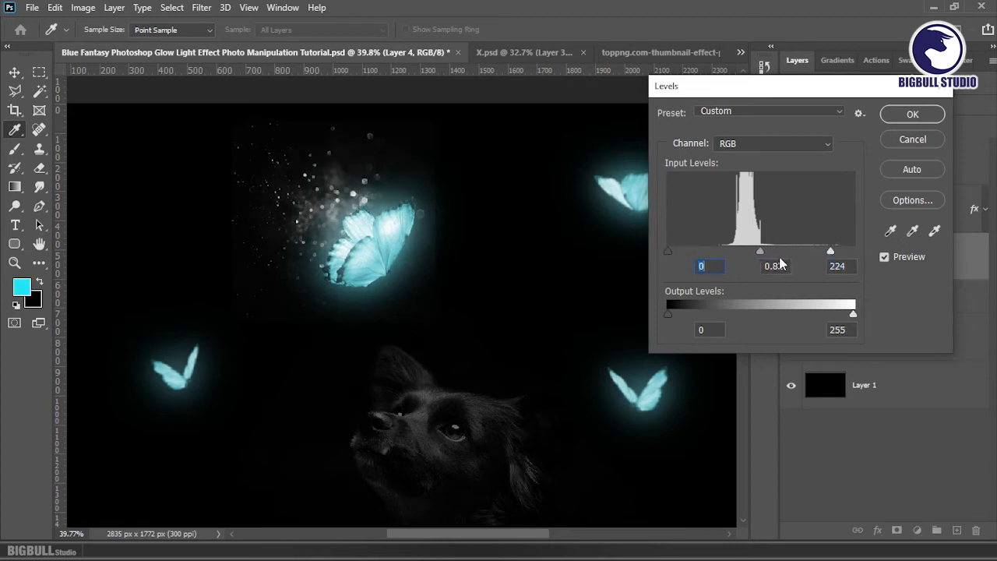
{"action": "left_click", "coordinate": [912, 114]}
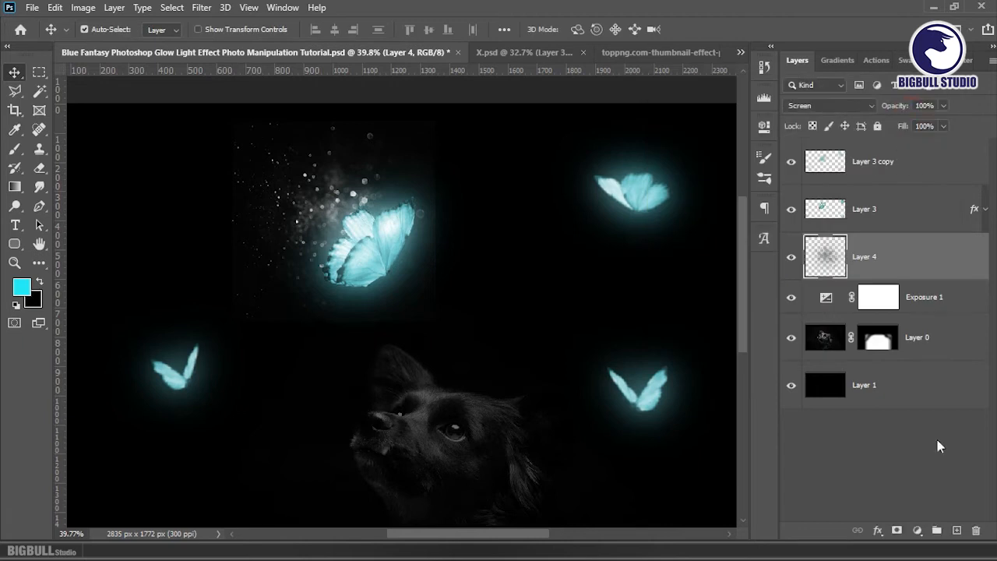
Step: Add a layer mask to Layer 4 and fade the particle image's outer edges with short black-to-transparent linear gradients
{"action": "left_click", "coordinate": [898, 531]}
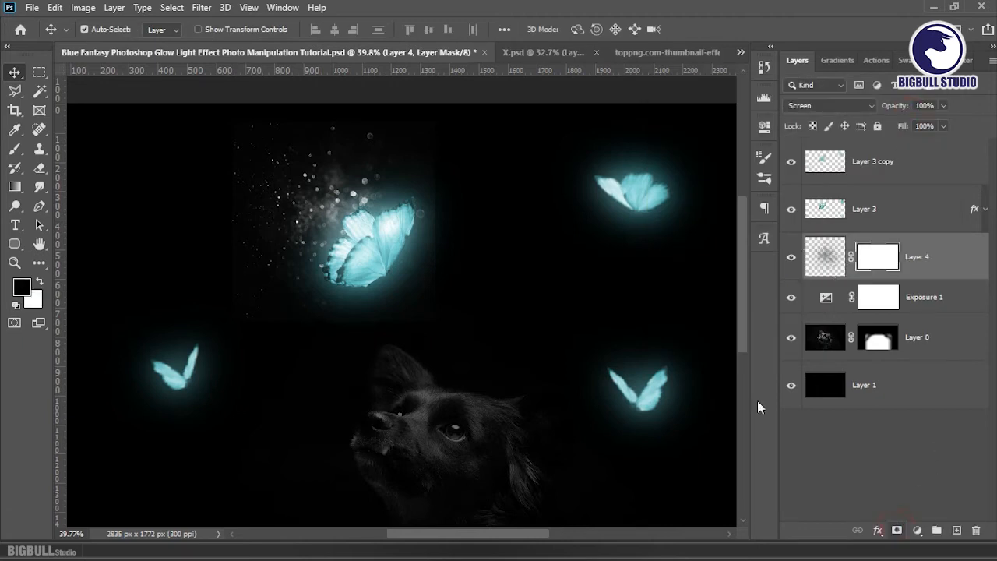
{"action": "left_click", "coordinate": [14, 187]}
{"action": "right_click", "coordinate": [515, 190]}
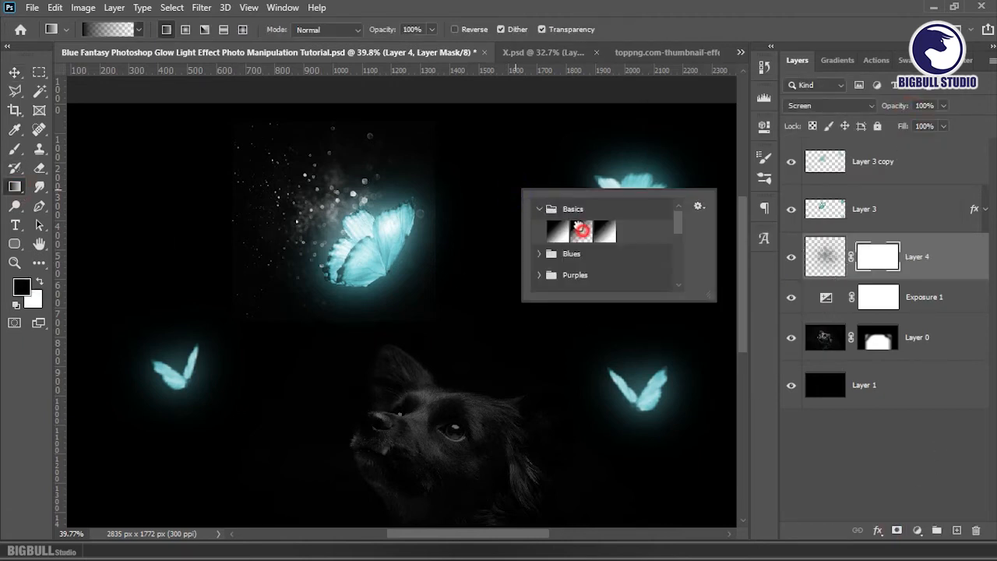
{"action": "left_click", "coordinate": [441, 223]}
{"action": "left_click_drag", "start_coordinate": [441, 223], "coordinate": [389, 224]}
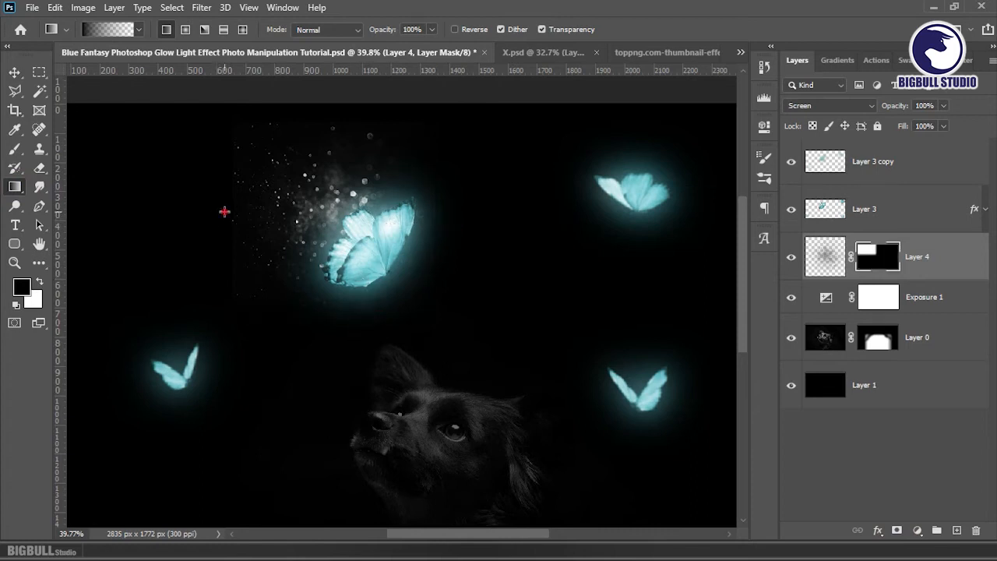
{"action": "left_click_drag", "start_coordinate": [225, 211], "coordinate": [266, 211]}
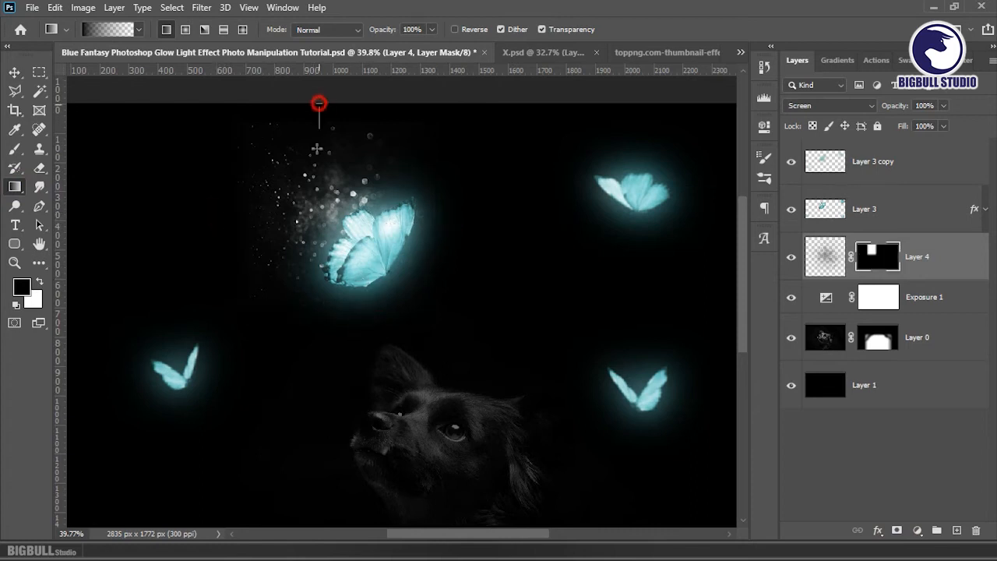
{"action": "left_click_drag", "start_coordinate": [329, 162], "coordinate": [329, 162]}
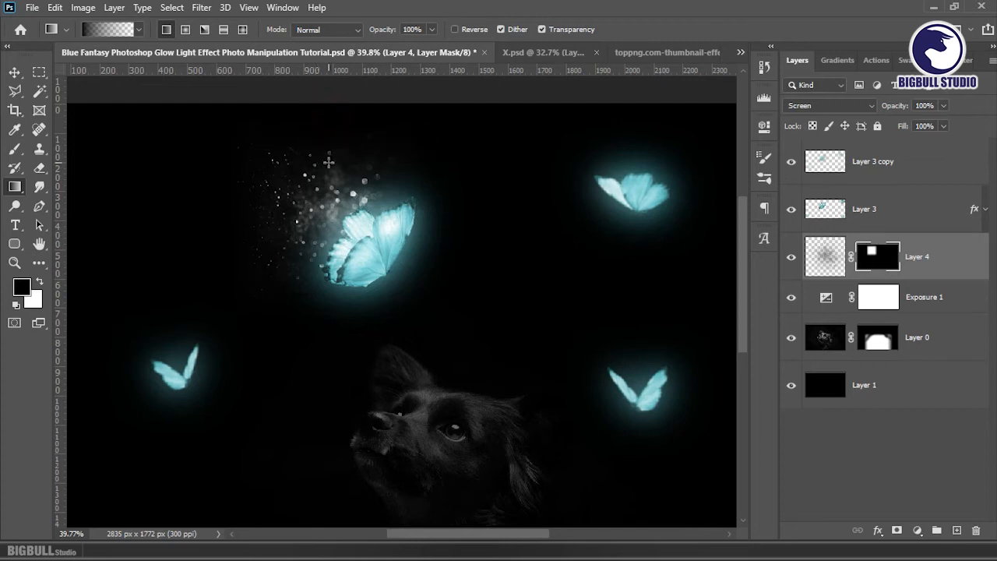
{"action": "scroll", "coordinate": [336, 177], "scroll_direction": "down", "scroll_amount": 1}
Step: Target Layer 4's image instead of its mask and set the layer's opacity to 80%
{"action": "left_click", "coordinate": [919, 256]}
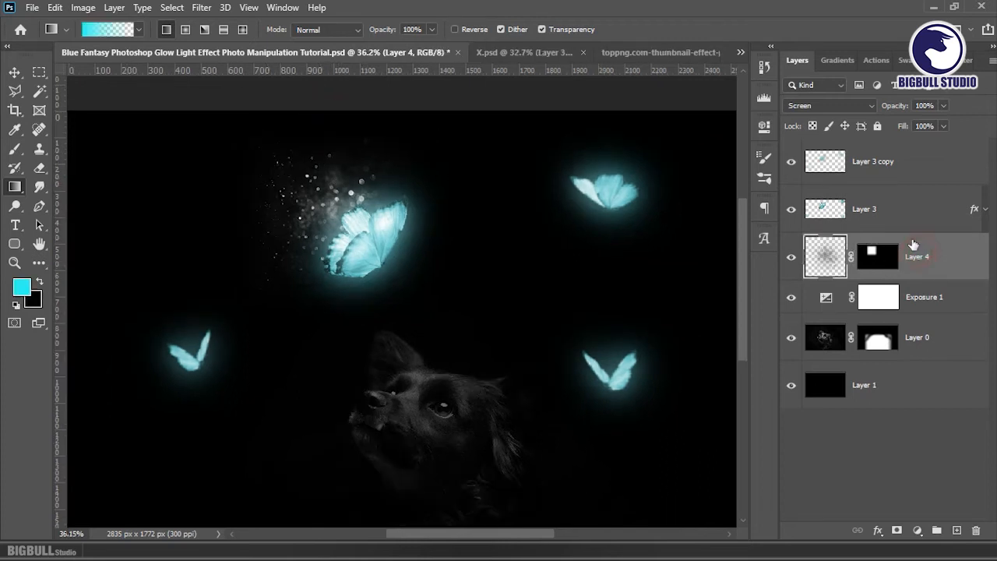
{"action": "left_click", "coordinate": [944, 105]}
{"action": "left_click", "coordinate": [932, 124]}
{"action": "left_click", "coordinate": [954, 261]}
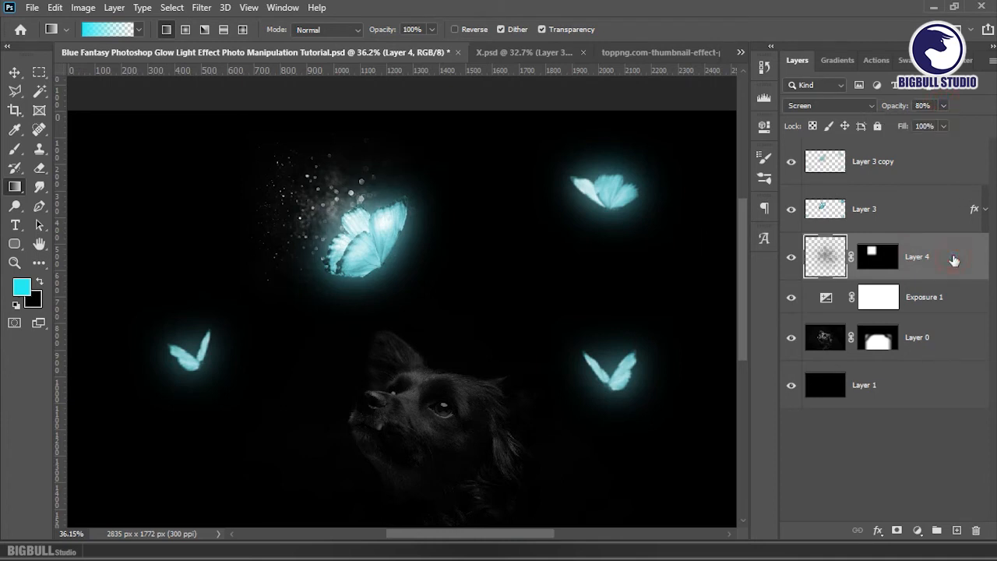
Step: Enlarge the particles on Layer 4 to about 113%, keeping them behind the large butterfly
{"action": "key", "text": "ctrl+t"}
{"action": "left_click_drag", "start_coordinate": [426, 310], "coordinate": [453, 332]}
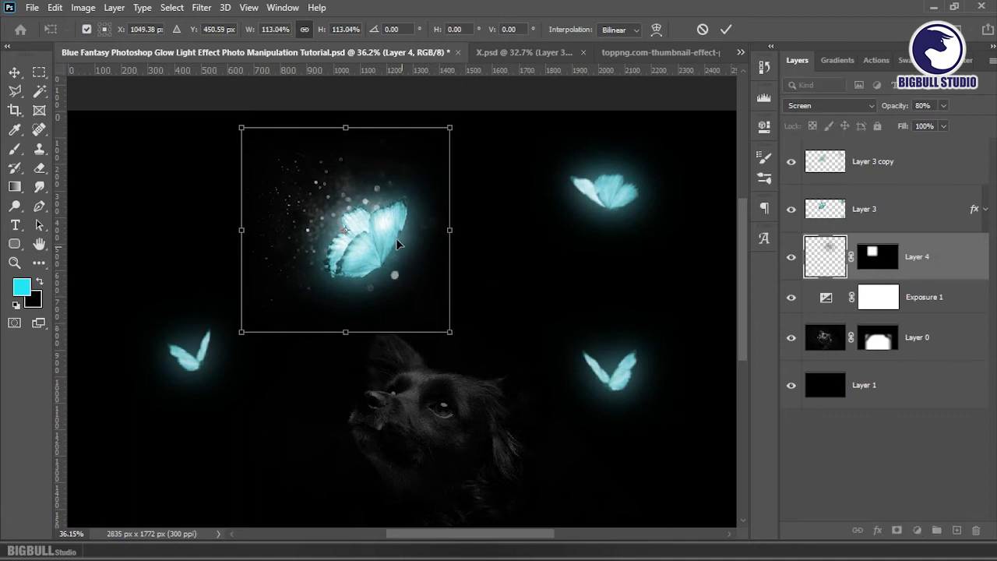
{"action": "key", "text": "Return"}
{"action": "key", "text": "g"}
{"action": "key", "text": "v"}
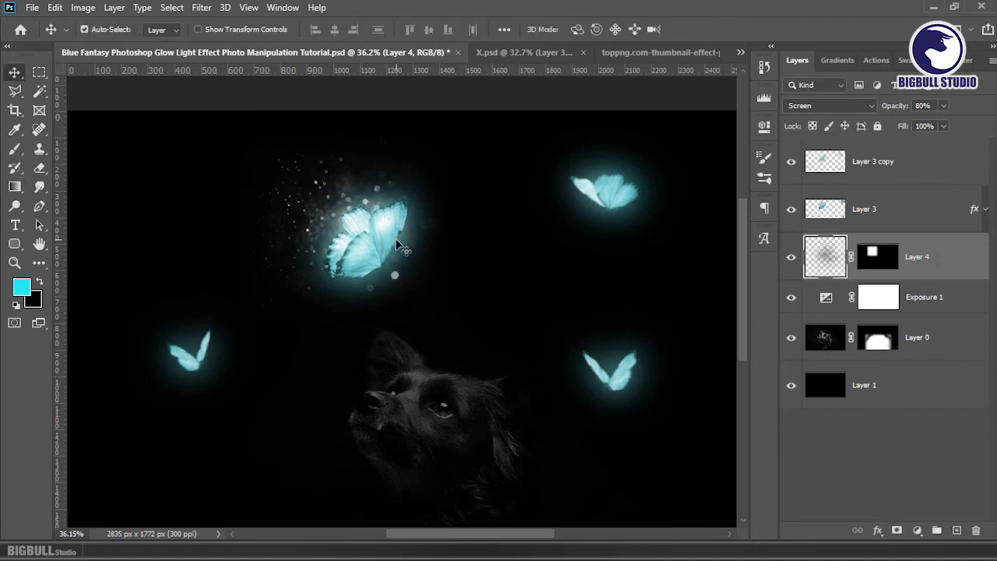
Step: Colorize the Layer 4 particles cyan using Hue/Saturation with hue 184, saturation 60 and lightness about -43
{"action": "key", "text": "i"}
{"action": "key", "text": "ctrl+u"}
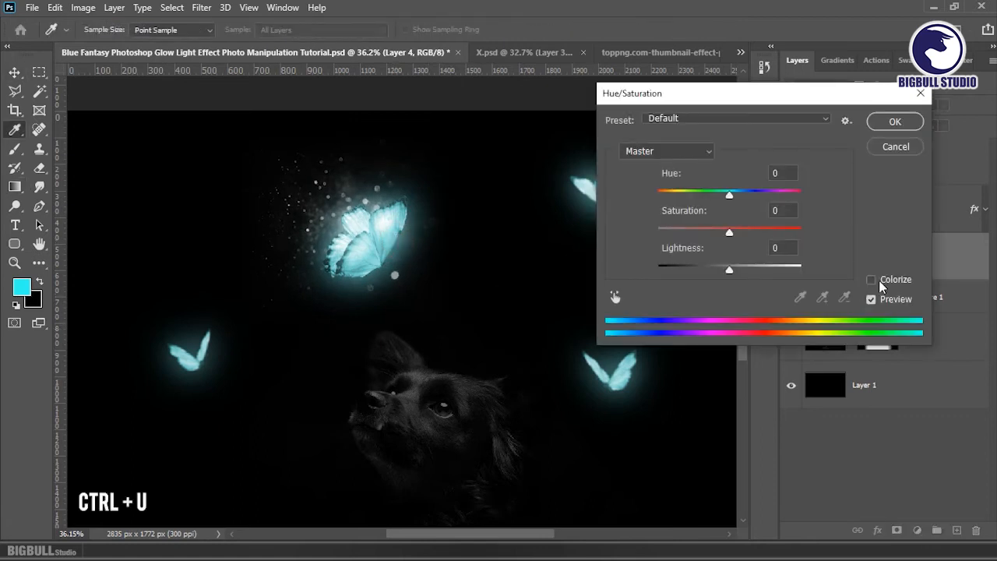
{"action": "left_click", "coordinate": [871, 279]}
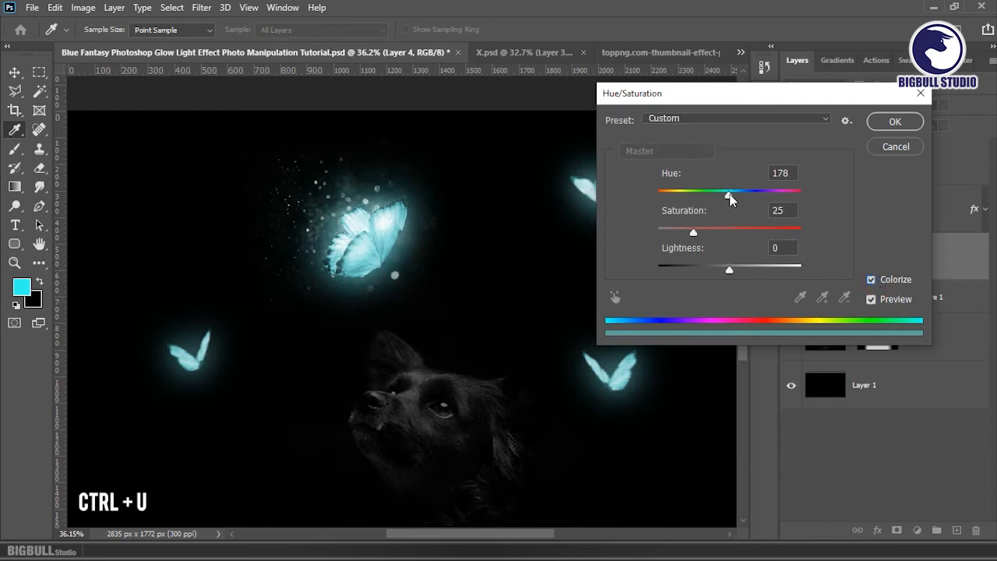
{"action": "left_click_drag", "start_coordinate": [729, 196], "coordinate": [733, 198]}
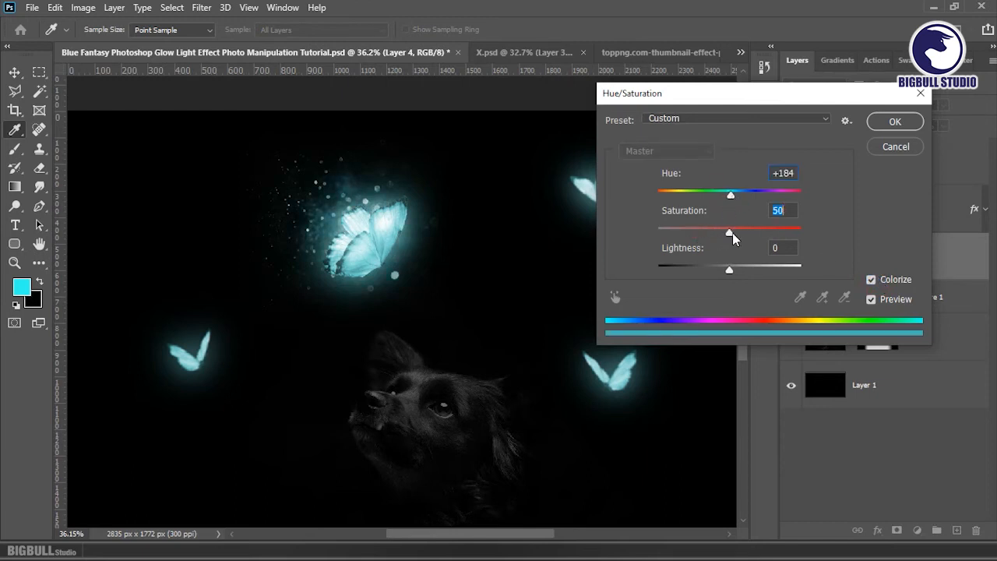
{"action": "left_click_drag", "start_coordinate": [741, 272], "coordinate": [707, 274]}
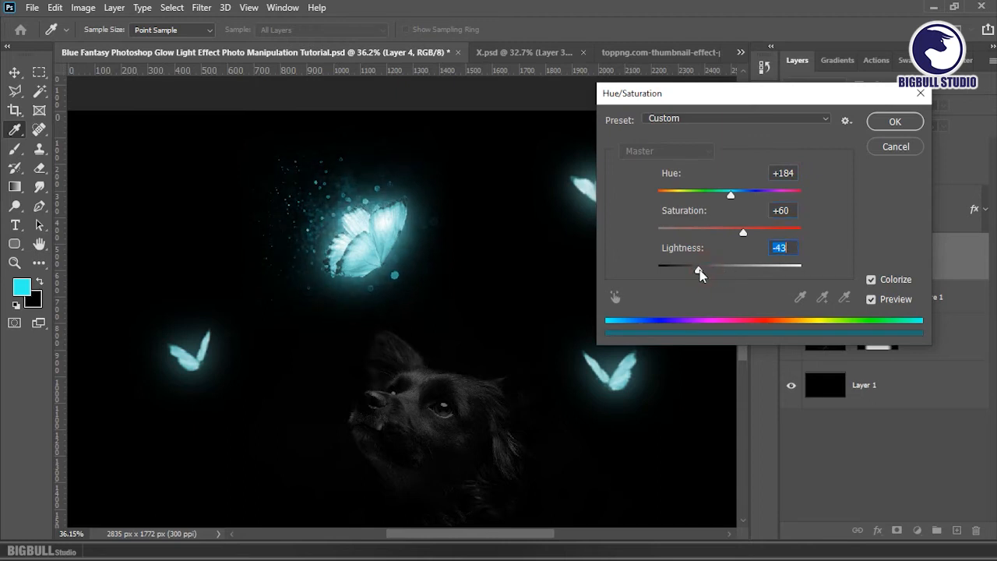
{"action": "left_click", "coordinate": [907, 126]}
{"action": "key", "text": "v"}
Step: Enlarge the Layer 4 particles slightly around the large butterfly and rotate them about 2.3°
{"action": "left_click", "coordinate": [926, 256]}
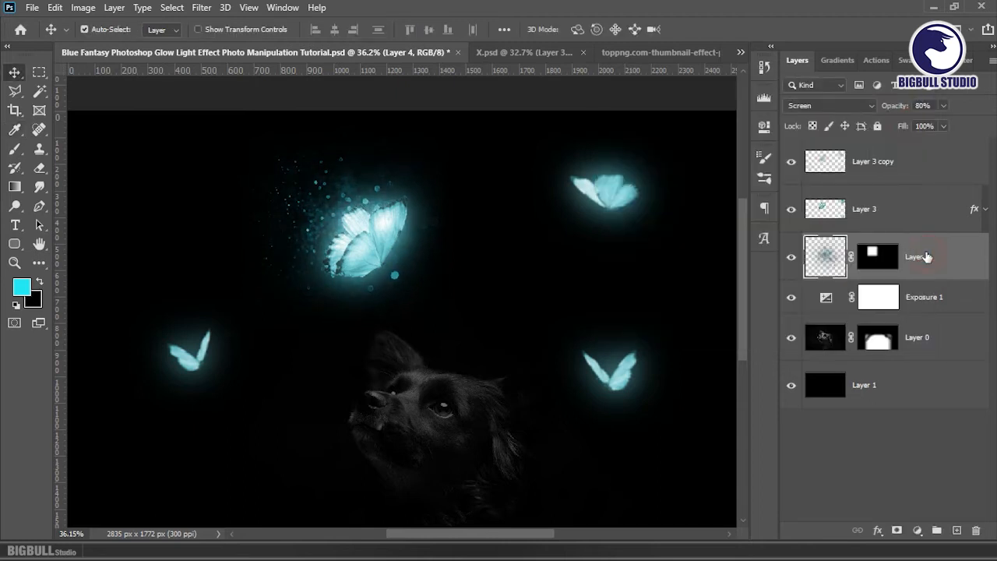
{"action": "key", "text": "ctrl+t"}
{"action": "left_click_drag", "start_coordinate": [453, 334], "coordinate": [459, 342]}
{"action": "left_click_drag", "start_coordinate": [432, 302], "coordinate": [429, 300]}
{"action": "double_click", "coordinate": [428, 298]}
{"action": "scroll", "coordinate": [429, 321], "scroll_direction": "down", "scroll_amount": 2}
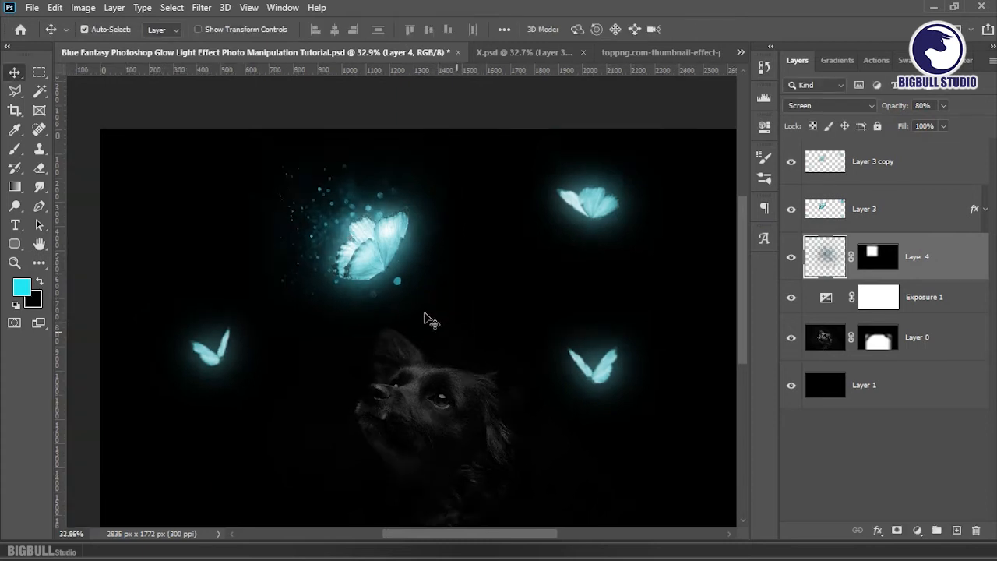
{"action": "key", "text": "ctrl+t"}
{"action": "left_click", "coordinate": [536, 224]}
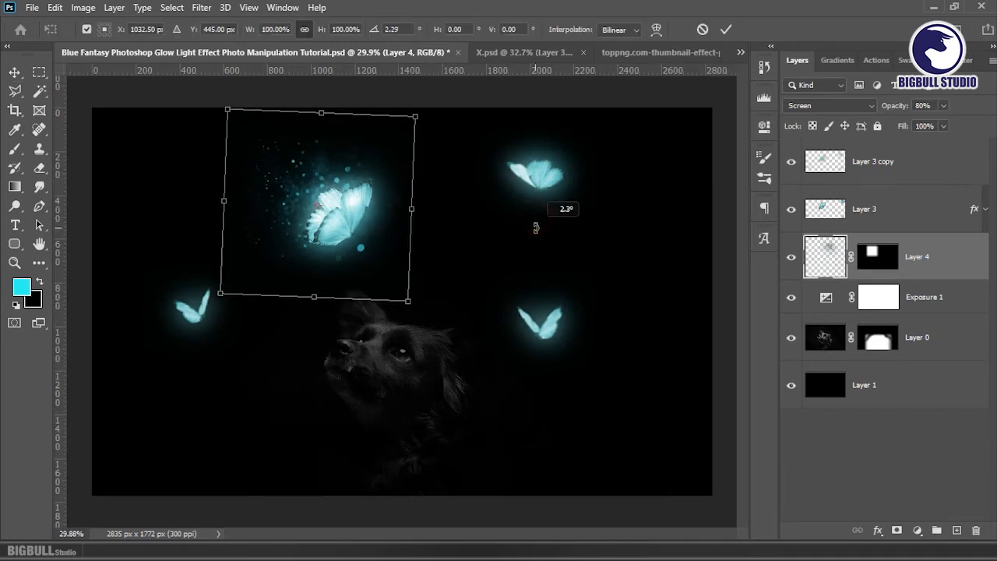
{"action": "key", "text": "Return"}
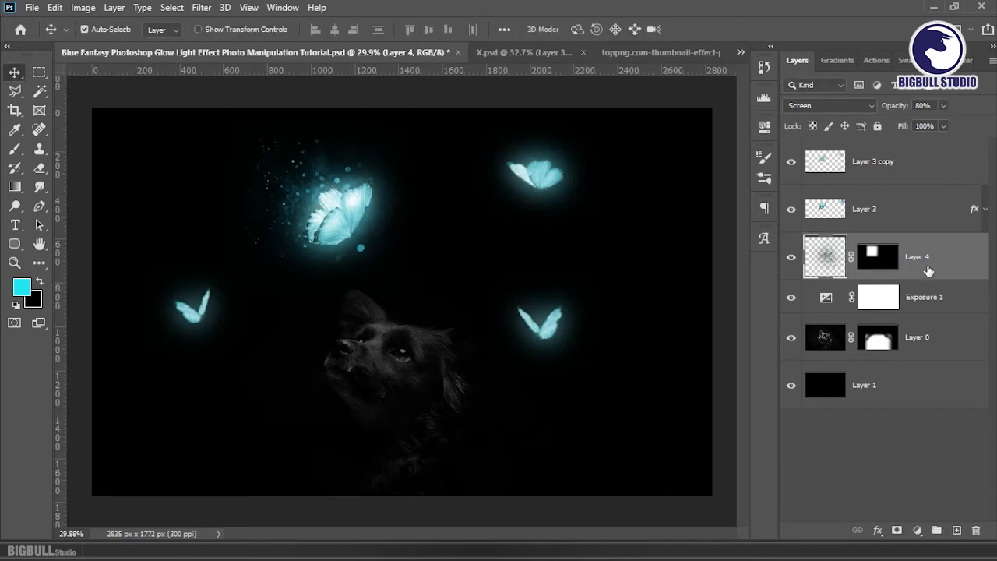
Step: Duplicate Layer 4 and fit the copy around the butterfly right of the dog, scaled to about 63% and rotated about 24°
{"action": "key", "text": "ctrl+j"}
{"action": "key", "text": "ctrl+t"}
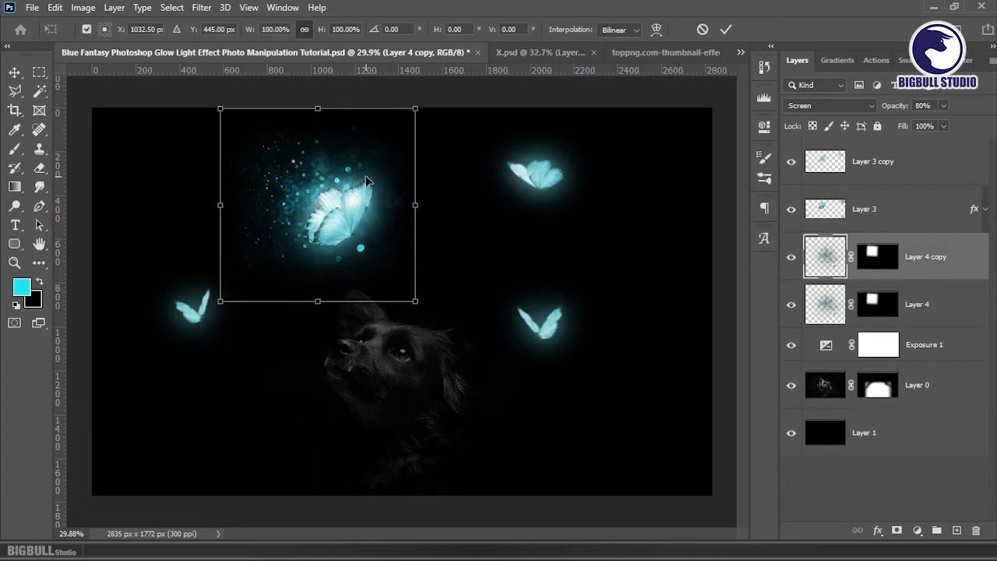
{"action": "left_click_drag", "start_coordinate": [367, 181], "coordinate": [606, 297]}
{"action": "left_click_drag", "start_coordinate": [657, 420], "coordinate": [571, 360]}
{"action": "left_click_drag", "start_coordinate": [564, 318], "coordinate": [596, 350]}
{"action": "left_click_drag", "start_coordinate": [641, 324], "coordinate": [625, 355]}
{"action": "scroll", "coordinate": [577, 335], "scroll_direction": "up", "scroll_amount": 1}
{"action": "left_click_drag", "start_coordinate": [576, 325], "coordinate": [573, 321]}
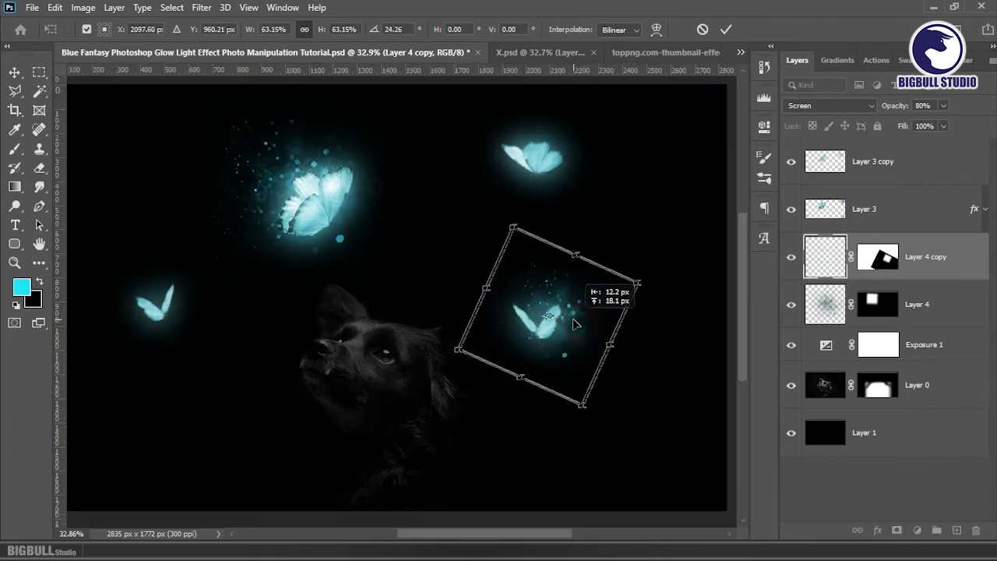
{"action": "key", "text": "Return"}
Step: Duplicate Layer 4 copy and move the new particles onto the upper-right butterfly
{"action": "key", "text": "ctrl+j"}
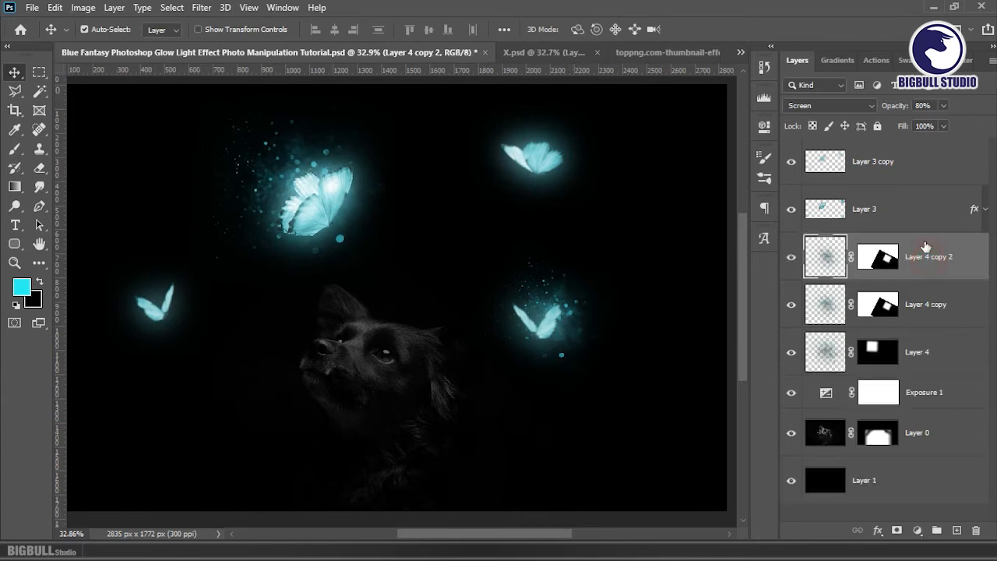
{"action": "key", "text": "ctrl+t"}
{"action": "left_click_drag", "start_coordinate": [597, 340], "coordinate": [602, 214]}
{"action": "double_click", "coordinate": [582, 166]}
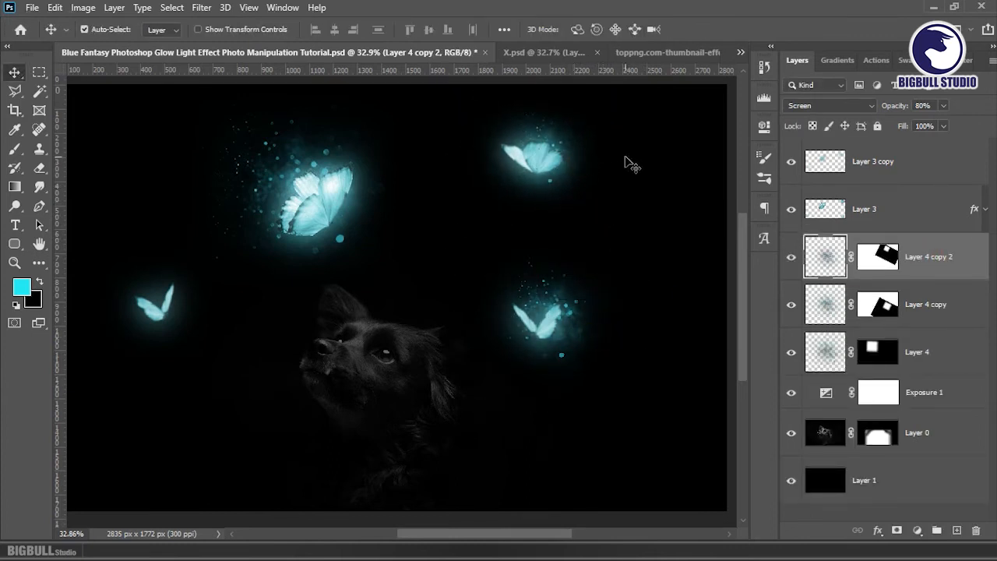
{"action": "key", "text": "ctrl+t"}
{"action": "mouse_move", "coordinate": [562, 149]}
{"action": "left_mouse_down"}
{"action": "mouse_move", "coordinate": [569, 141]}
{"action": "mouse_move", "coordinate": [558, 144]}
{"action": "left_mouse_up"}
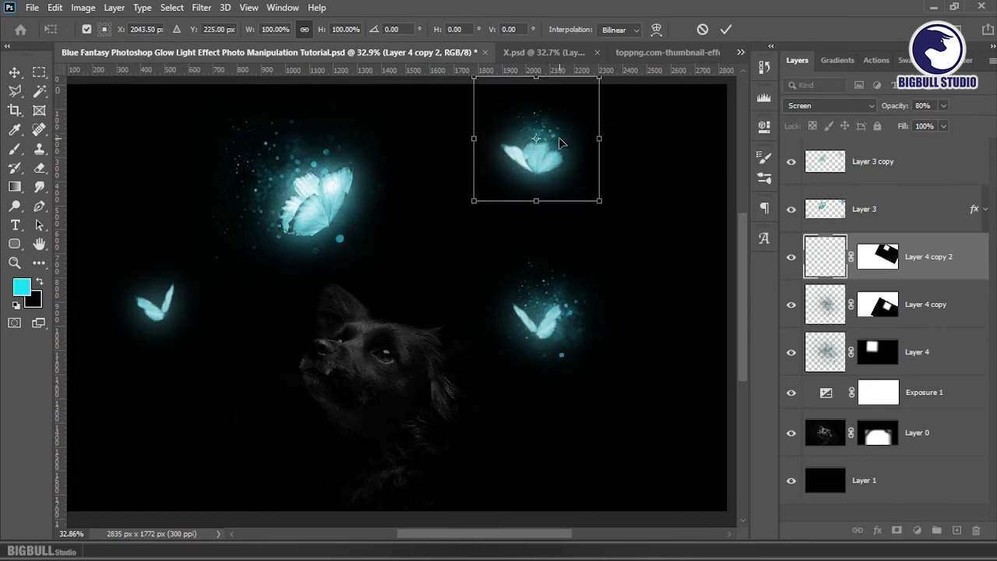
{"action": "double_click", "coordinate": [573, 143]}
Step: Enlarge the upper-right butterfly's particles to about 105% and recentre them on the butterfly
{"action": "key", "text": "ctrl+t"}
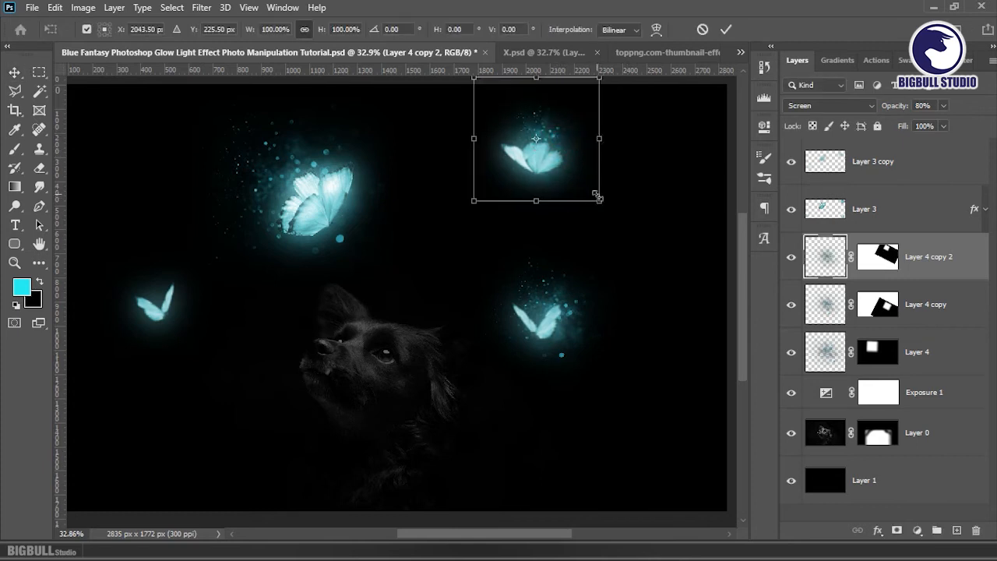
{"action": "left_click_drag", "start_coordinate": [597, 194], "coordinate": [603, 211]}
{"action": "left_click_drag", "start_coordinate": [568, 143], "coordinate": [566, 150]}
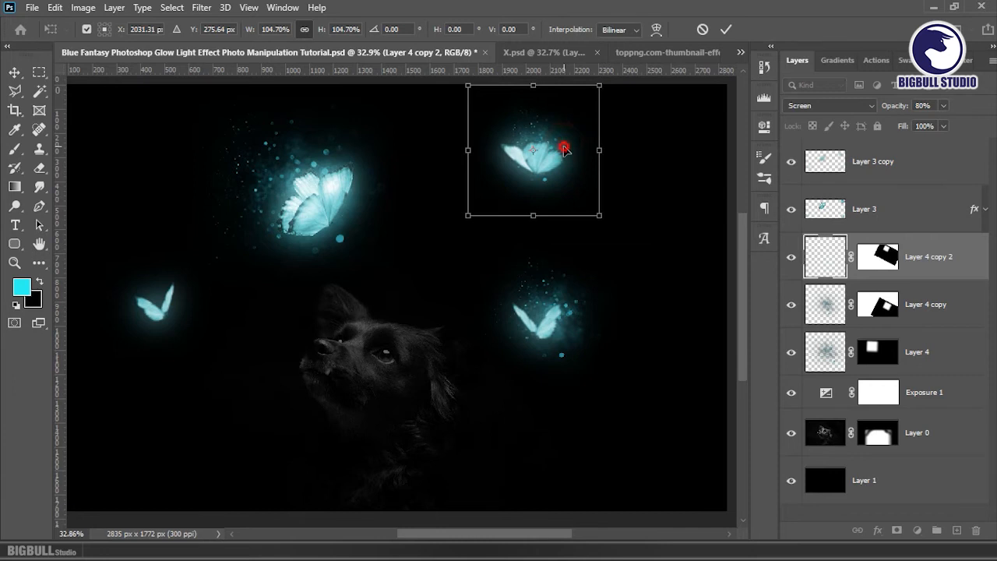
{"action": "double_click", "coordinate": [564, 147]}
Step: Duplicate Layer 4 copy 2 onto the small butterfly left of the dog, rotated about -51.5°, with the layer opacity at 49%
{"action": "key", "text": "ctrl+j"}
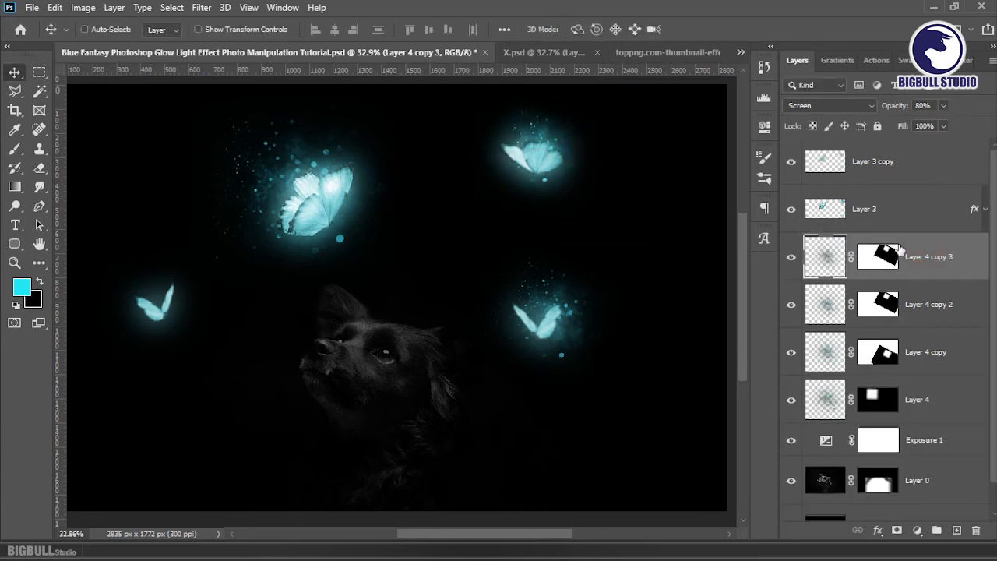
{"action": "key", "text": "ctrl+t"}
{"action": "left_click_drag", "start_coordinate": [561, 138], "coordinate": [182, 285]}
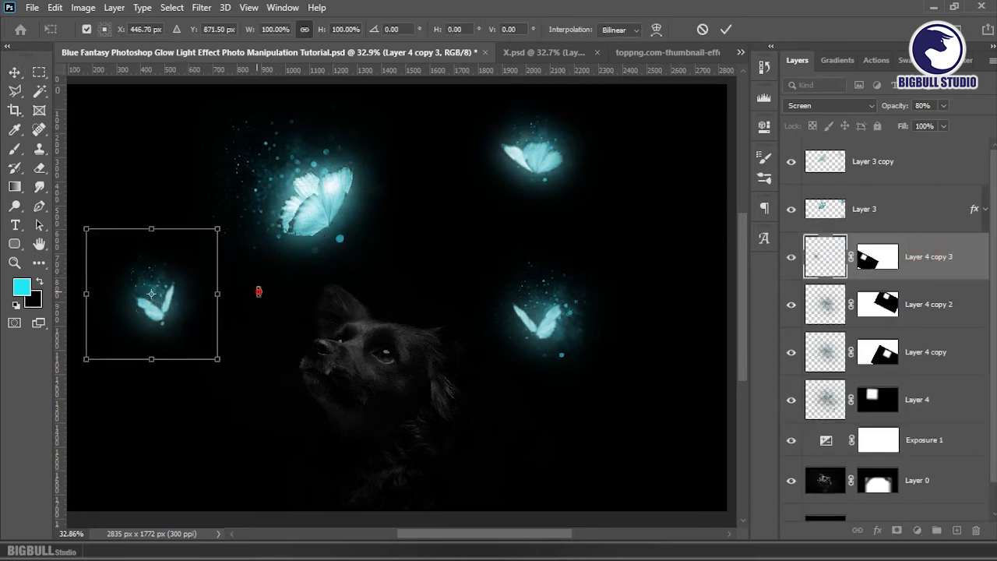
{"action": "mouse_move", "coordinate": [260, 285]}
{"action": "left_mouse_down"}
{"action": "mouse_move", "coordinate": [243, 209]}
{"action": "mouse_move", "coordinate": [265, 291]}
{"action": "left_mouse_up"}
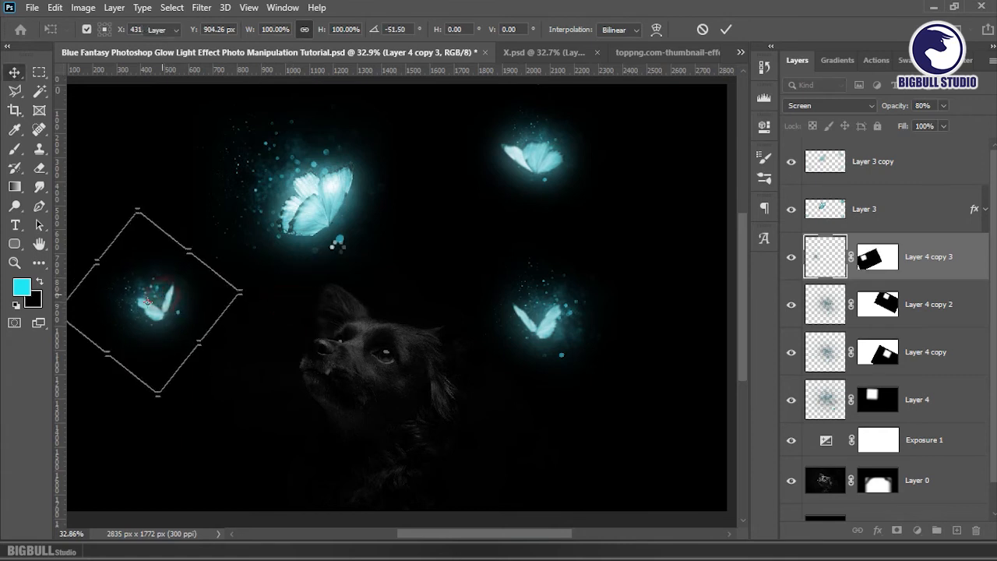
{"action": "key", "text": "Return"}
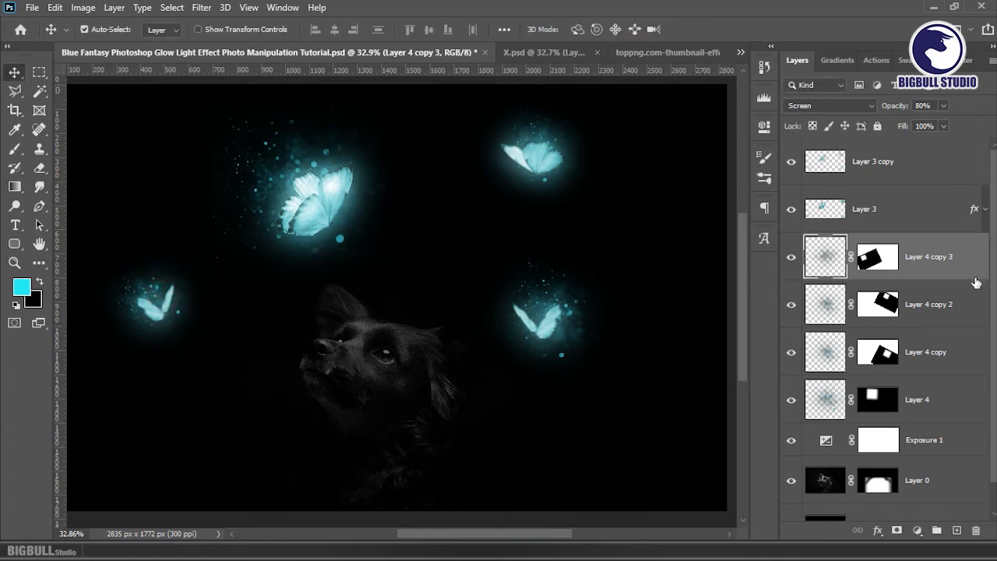
{"action": "left_click", "coordinate": [942, 109]}
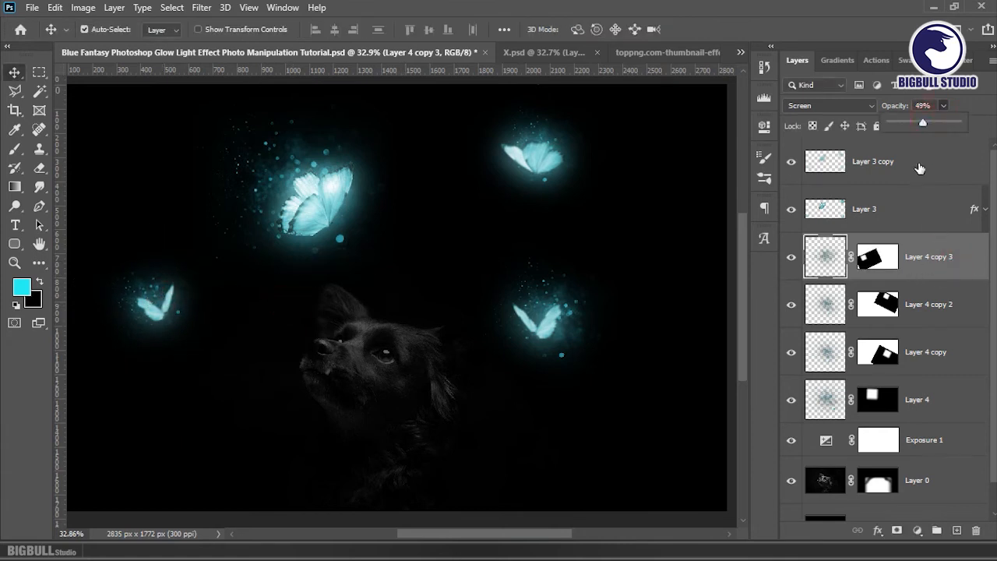
Step: On Layer 4 copy 3's mask, paint out stray particles below the left butterfly with a 66 px soft black brush at 100% opacity
{"action": "left_click", "coordinate": [881, 265]}
{"action": "key", "text": "b"}
{"action": "key", "text": "d"}
{"action": "key", "text": "x"}
{"action": "right_click", "coordinate": [255, 305]}
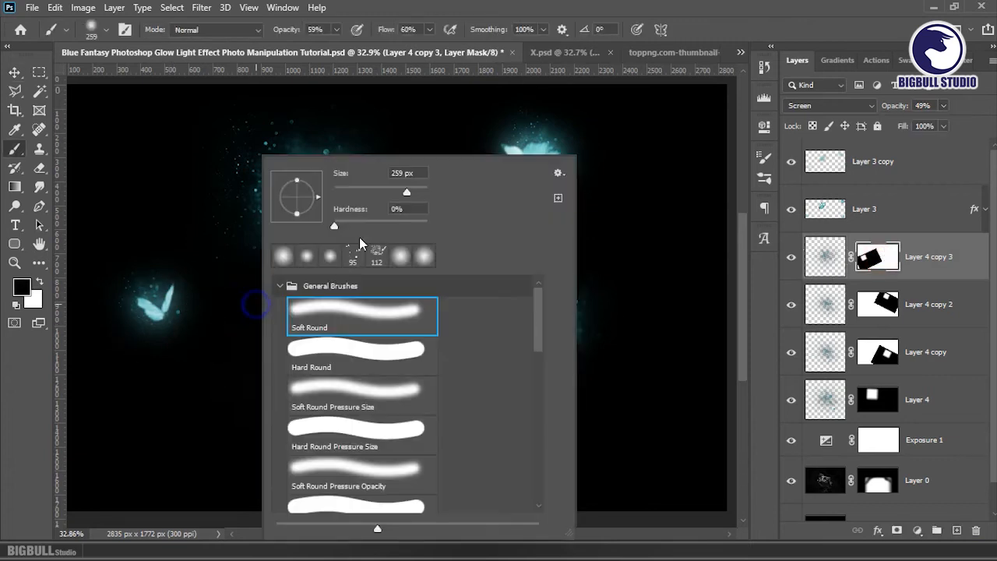
{"action": "key", "text": "Return"}
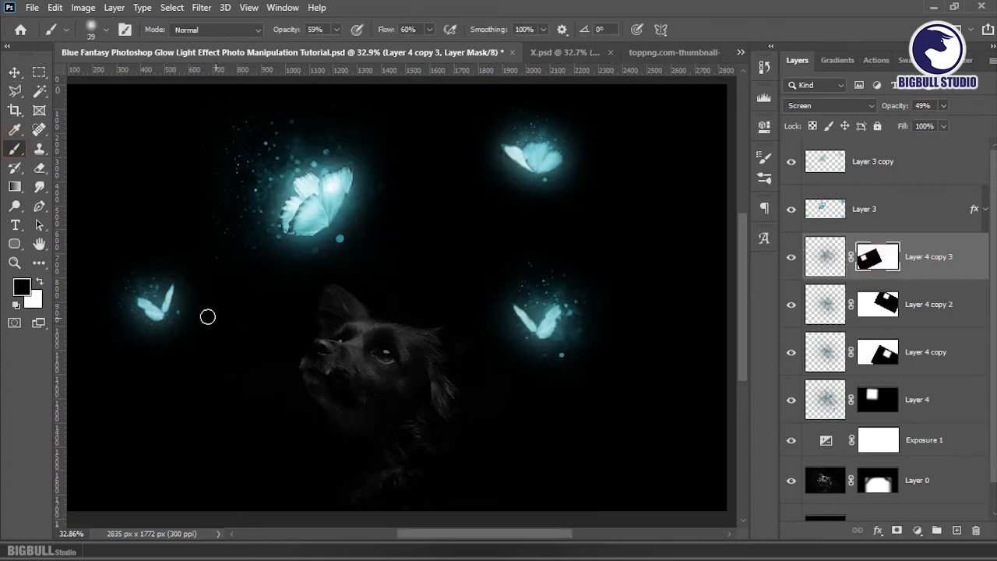
{"action": "left_click", "coordinate": [337, 29]}
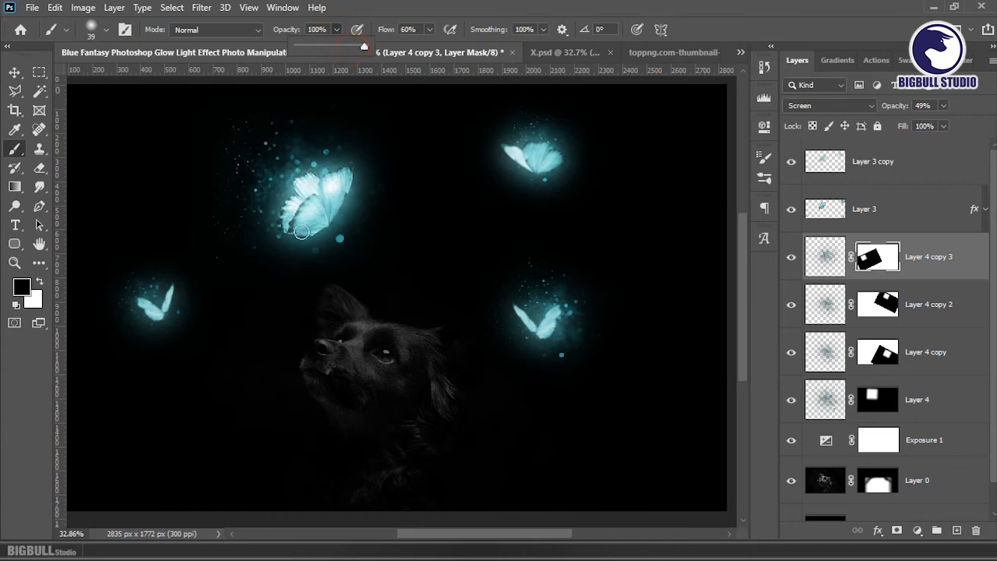
{"action": "key", "text": "Return"}
{"action": "key", "text": "bracketright"}
{"action": "key", "text": "bracketright"}
{"action": "key", "text": "bracketright"}
{"action": "mouse_move", "coordinate": [182, 307]}
{"action": "left_mouse_down"}
{"action": "mouse_move", "coordinate": [146, 335]}
{"action": "mouse_move", "coordinate": [175, 313]}
{"action": "mouse_move", "coordinate": [153, 330]}
{"action": "left_mouse_up"}
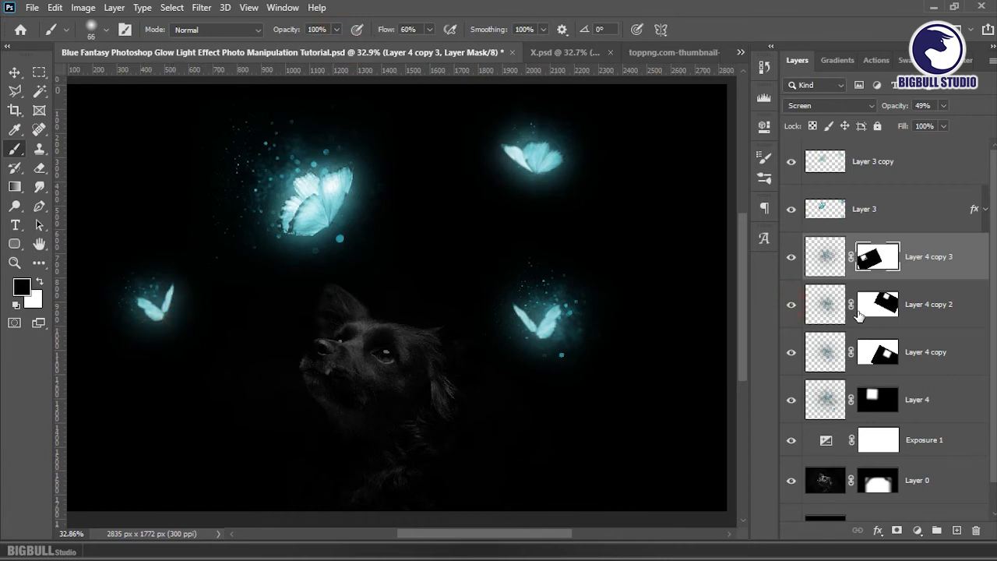
Step: Paint out stray particles around the upper-right butterfly on Layer 4 copy 2's mask, then target Layer 4 copy's mask and toggle that layer's visibility to compare
{"action": "left_click", "coordinate": [878, 304]}
{"action": "mouse_move", "coordinate": [557, 180]}
{"action": "left_mouse_down"}
{"action": "mouse_move", "coordinate": [521, 181]}
{"action": "mouse_move", "coordinate": [549, 189]}
{"action": "mouse_move", "coordinate": [539, 194]}
{"action": "mouse_move", "coordinate": [533, 128]}
{"action": "mouse_move", "coordinate": [506, 141]}
{"action": "mouse_move", "coordinate": [550, 144]}
{"action": "left_mouse_up"}
{"action": "left_click", "coordinate": [876, 360]}
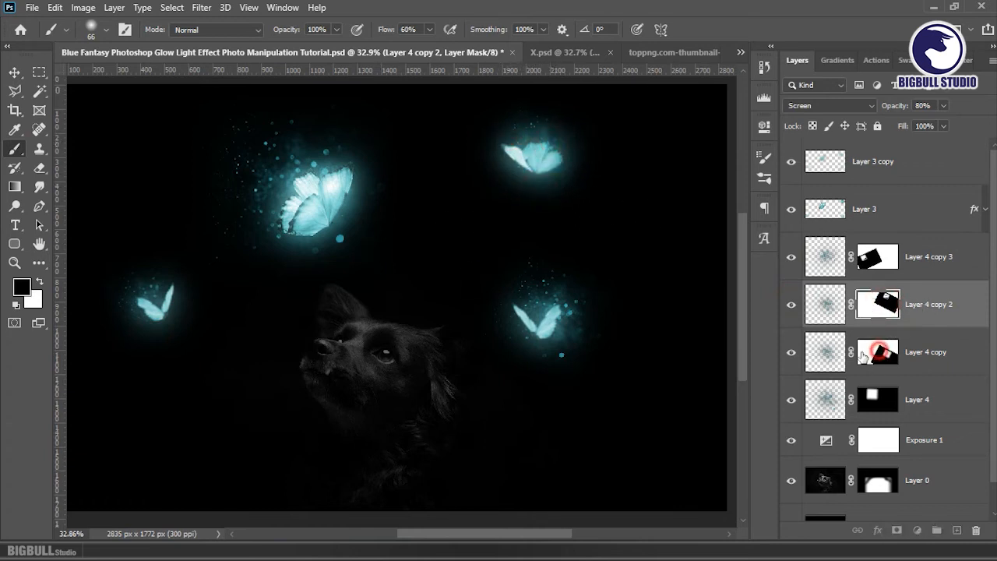
{"action": "left_click", "coordinate": [791, 352]}
{"action": "left_click", "coordinate": [791, 353]}
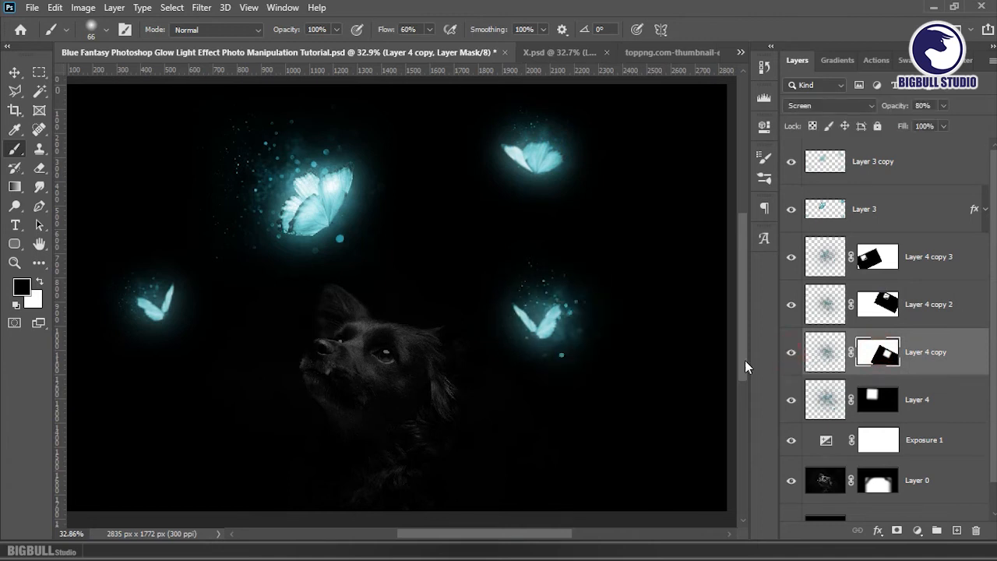
Step: Paint out stray particles around the butterfly right of the dog on Layer 4 copy's mask, enlarging the black brush to 102 px, and save
{"action": "left_click", "coordinate": [880, 349]}
{"action": "mouse_move", "coordinate": [577, 356]}
{"action": "left_mouse_down"}
{"action": "mouse_move", "coordinate": [546, 363]}
{"action": "mouse_move", "coordinate": [564, 359]}
{"action": "mouse_move", "coordinate": [583, 296]}
{"action": "mouse_move", "coordinate": [552, 319]}
{"action": "mouse_move", "coordinate": [578, 338]}
{"action": "mouse_move", "coordinate": [555, 352]}
{"action": "mouse_move", "coordinate": [603, 335]}
{"action": "left_mouse_up"}
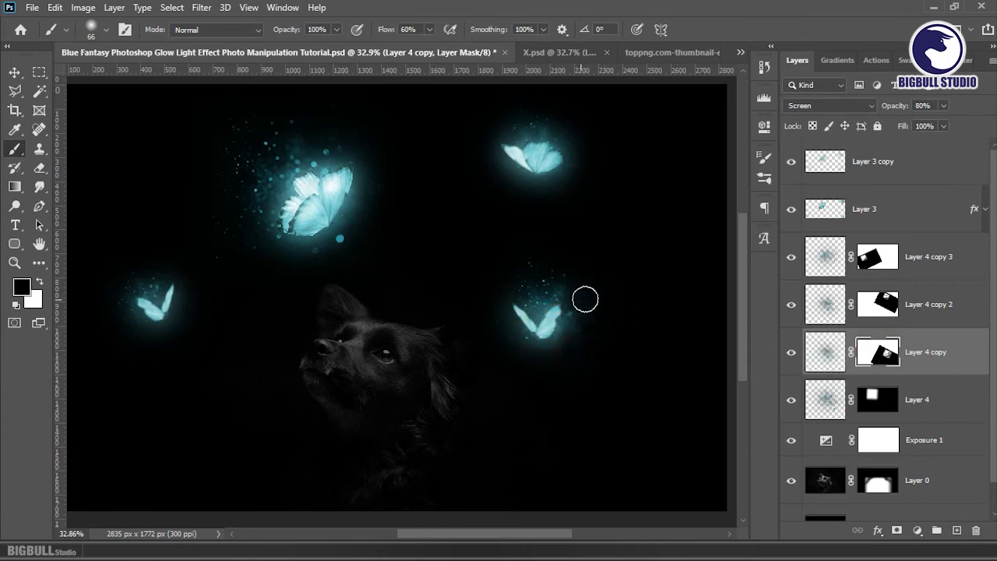
{"action": "right_click", "coordinate": [629, 304]}
{"action": "left_click_drag", "start_coordinate": [742, 191], "coordinate": [753, 192]}
{"action": "left_click", "coordinate": [581, 300]}
{"action": "mouse_move", "coordinate": [579, 301]}
{"action": "left_mouse_down"}
{"action": "mouse_move", "coordinate": [529, 353]}
{"action": "mouse_move", "coordinate": [504, 321]}
{"action": "mouse_move", "coordinate": [608, 373]}
{"action": "left_mouse_up"}
{"action": "left_click", "coordinate": [948, 352]}
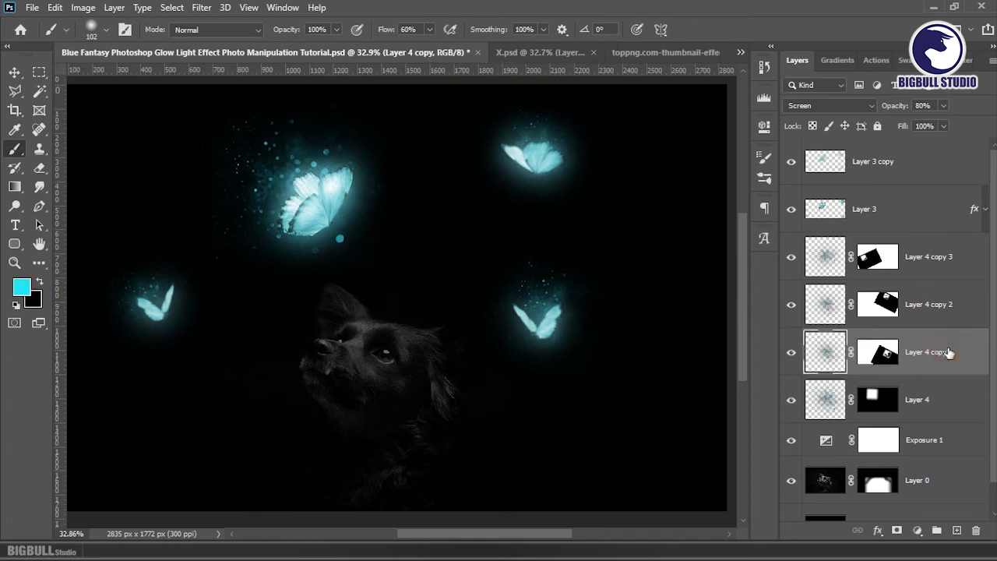
{"action": "key", "text": "v"}
{"action": "key", "text": "ctrl+s"}
Step: Add a new layer directly above Exposure 1 and set its blend mode to Overlay
{"action": "left_click", "coordinate": [937, 411]}
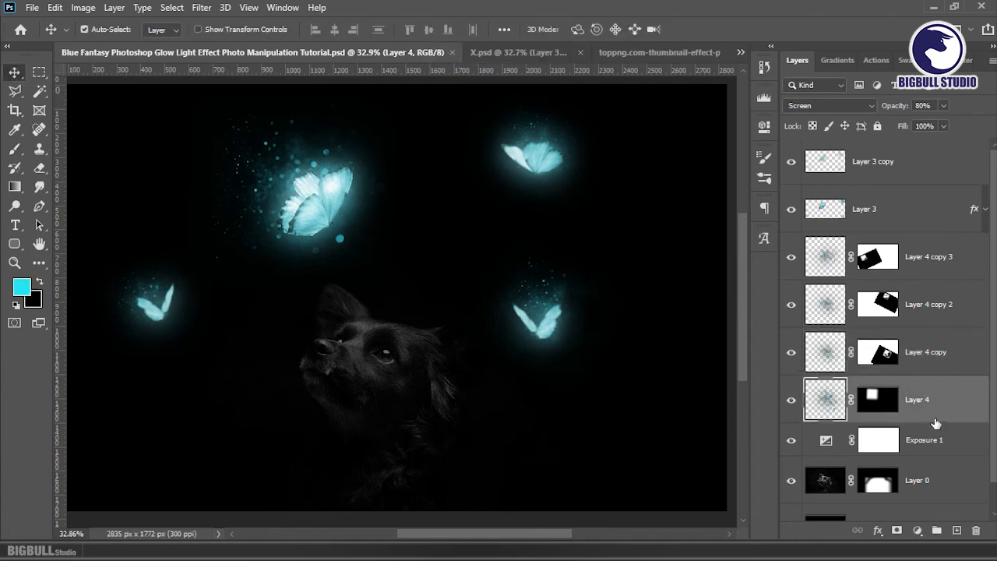
{"action": "left_click", "coordinate": [943, 438]}
{"action": "left_click", "coordinate": [957, 532]}
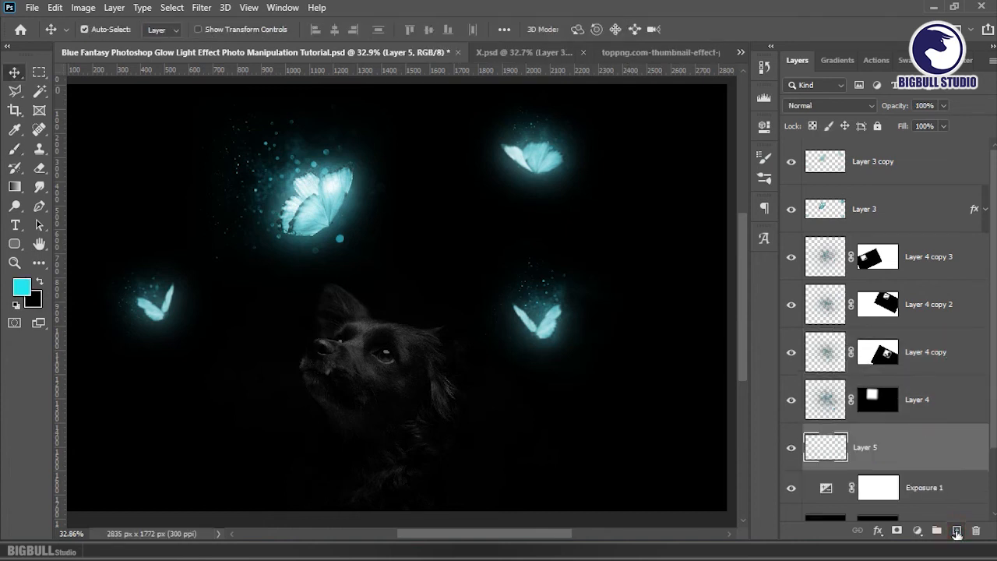
{"action": "scroll", "coordinate": [952, 479], "scroll_direction": "down", "scroll_amount": 2}
{"action": "left_click", "coordinate": [830, 106]}
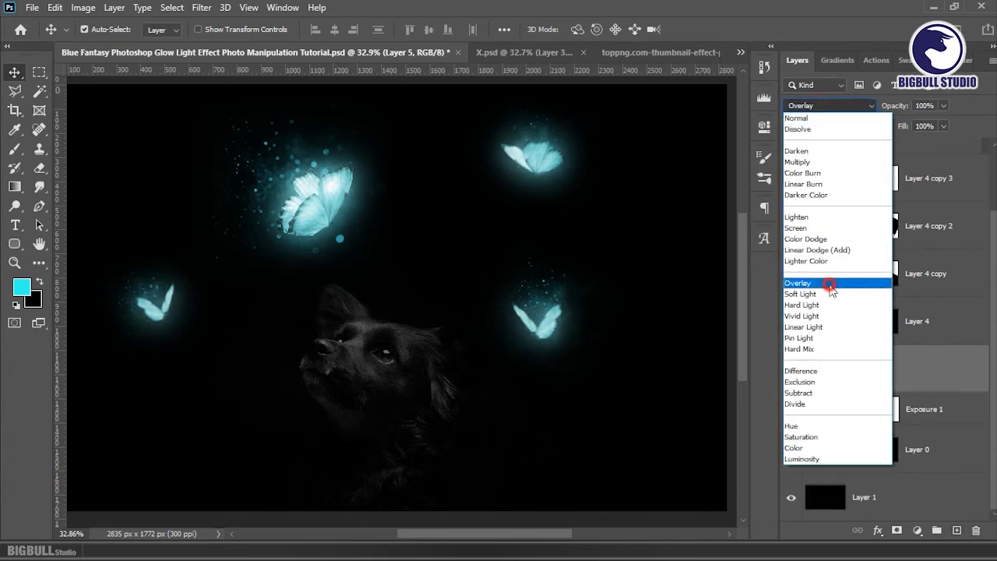
{"action": "left_click", "coordinate": [826, 284]}
Step: Change the foreground colour to a slightly less saturated cyan
{"action": "left_click", "coordinate": [26, 286]}
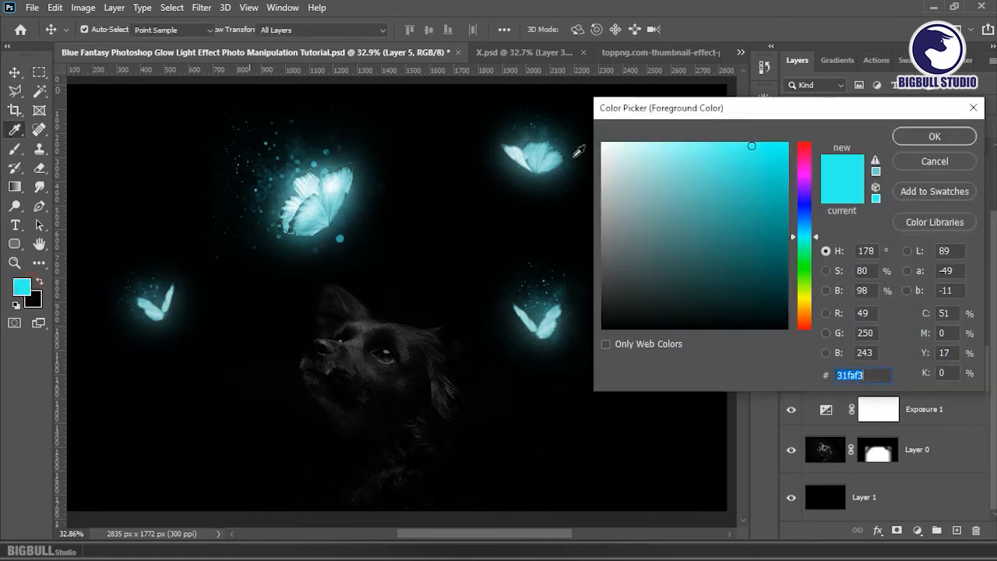
{"action": "left_click", "coordinate": [738, 150]}
{"action": "left_click", "coordinate": [936, 136]}
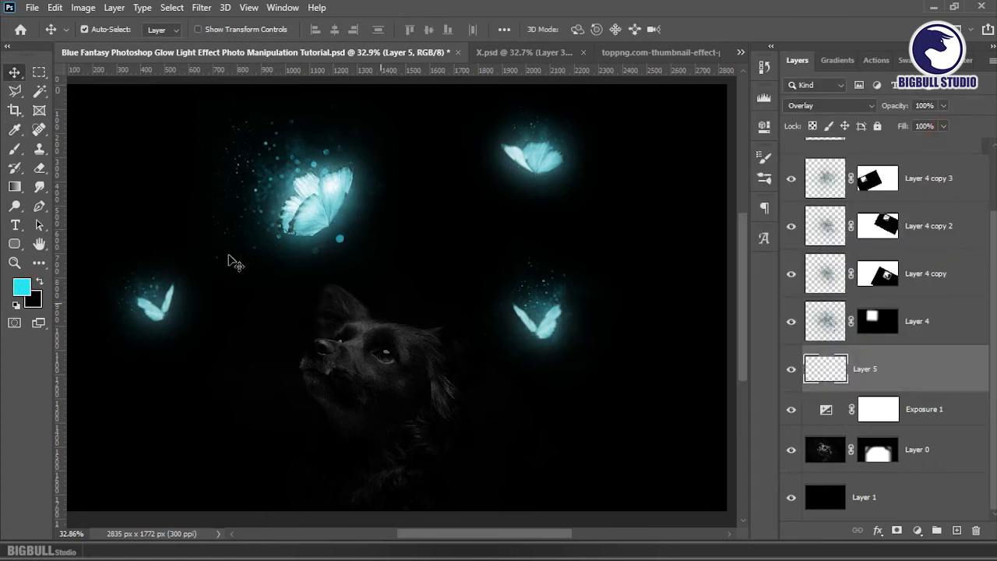
Step: Set a soft round 77 px brush to 100% flow and 26% opacity, and paint cyan light across the dog's forehead on Layer 5
{"action": "left_click", "coordinate": [15, 149]}
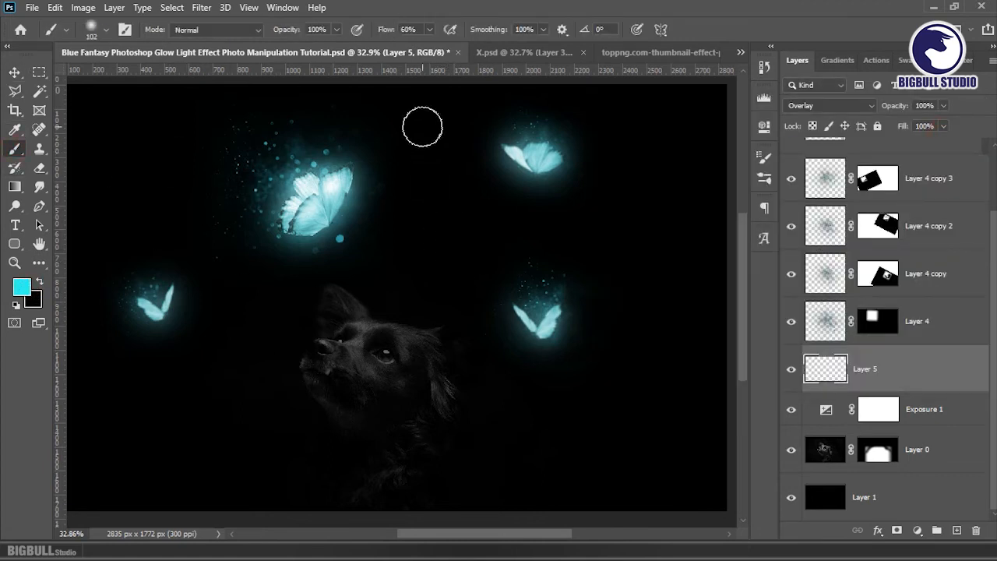
{"action": "left_click", "coordinate": [429, 30]}
{"action": "left_click_drag", "start_coordinate": [441, 46], "coordinate": [496, 60]}
{"action": "left_click", "coordinate": [335, 30]}
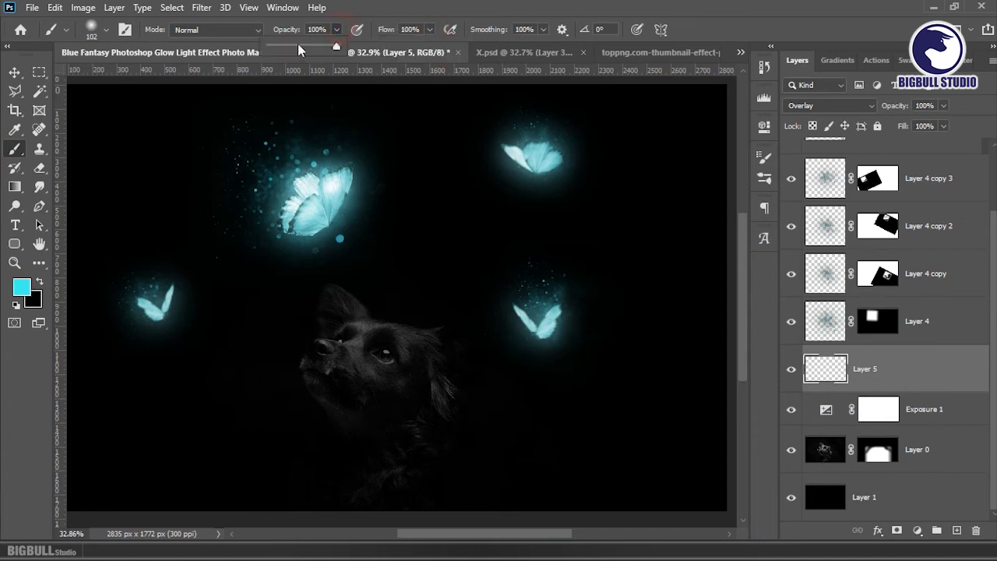
{"action": "left_click_drag", "start_coordinate": [343, 48], "coordinate": [286, 48]}
{"action": "right_click", "coordinate": [437, 290]}
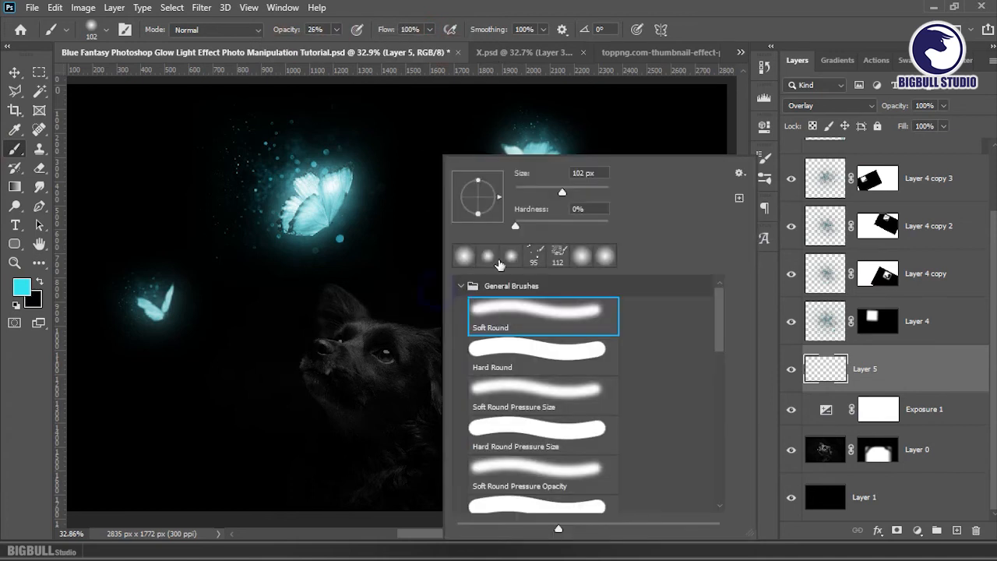
{"action": "left_click_drag", "start_coordinate": [572, 192], "coordinate": [550, 192]}
{"action": "left_click_drag", "start_coordinate": [355, 327], "coordinate": [381, 327]}
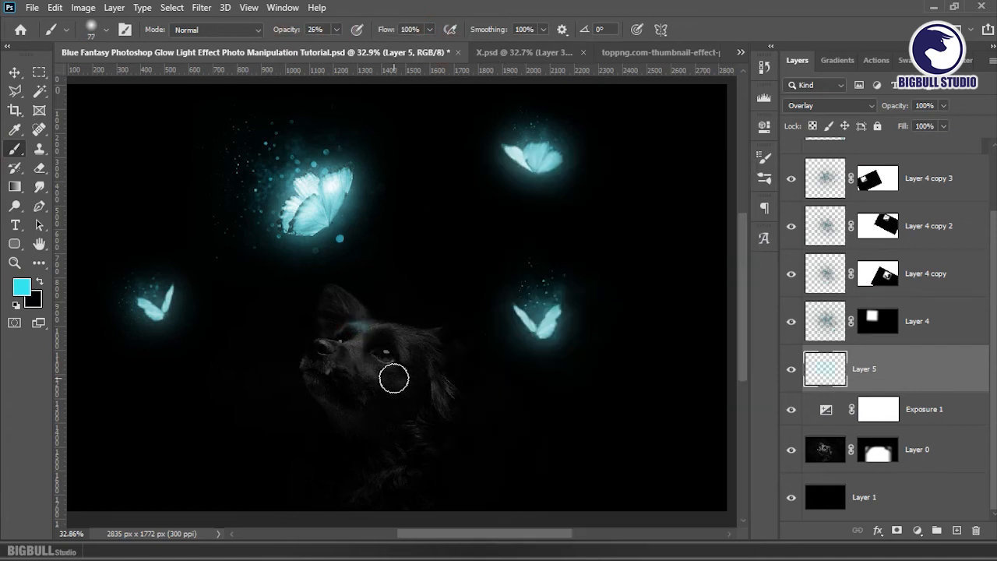
Step: Reduce the brush to 50 px and paint cyan light from the dog's ear down over its muzzle
{"action": "scroll", "coordinate": [393, 378], "scroll_direction": "up", "scroll_amount": 3}
{"action": "right_click", "coordinate": [442, 310]}
{"action": "left_click_drag", "start_coordinate": [556, 193], "coordinate": [545, 194]}
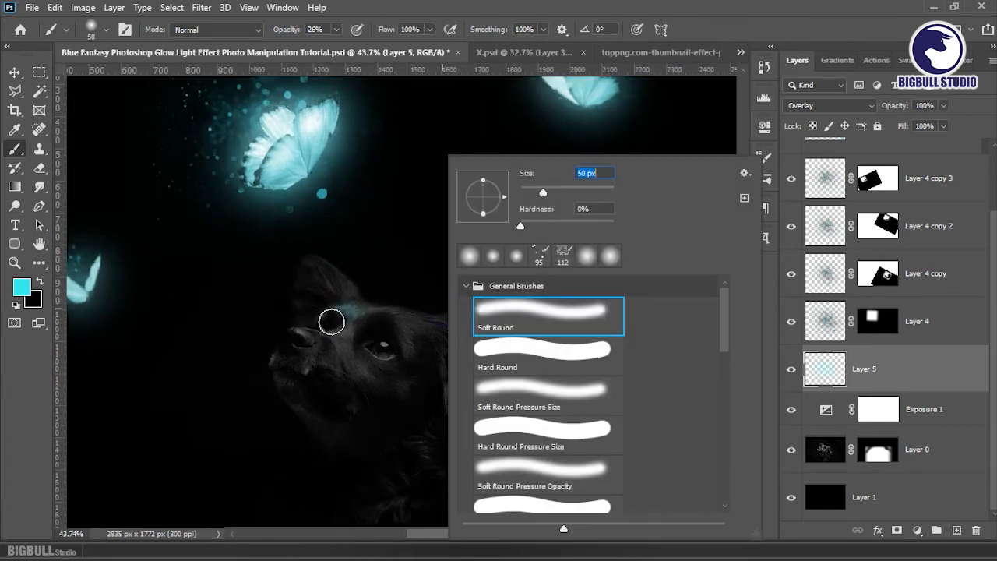
{"action": "left_click", "coordinate": [345, 289]}
{"action": "mouse_move", "coordinate": [309, 263]}
{"action": "left_mouse_down"}
{"action": "mouse_move", "coordinate": [299, 314]}
{"action": "mouse_move", "coordinate": [314, 299]}
{"action": "mouse_move", "coordinate": [444, 315]}
{"action": "mouse_move", "coordinate": [447, 344]}
{"action": "mouse_move", "coordinate": [367, 304]}
{"action": "mouse_move", "coordinate": [330, 341]}
{"action": "mouse_move", "coordinate": [397, 381]}
{"action": "mouse_move", "coordinate": [413, 337]}
{"action": "mouse_move", "coordinate": [462, 428]}
{"action": "mouse_move", "coordinate": [452, 272]}
{"action": "mouse_move", "coordinate": [303, 358]}
{"action": "mouse_move", "coordinate": [335, 443]}
{"action": "left_mouse_up"}
Step: Raise the brush opacity to 43% and build up cyan light over the dog's head, face, ears and neck on Layer 5
{"action": "left_click", "coordinate": [337, 29]}
{"action": "left_click_drag", "start_coordinate": [336, 45], "coordinate": [348, 45]}
{"action": "mouse_move", "coordinate": [403, 400]}
{"action": "left_mouse_down"}
{"action": "mouse_move", "coordinate": [334, 370]}
{"action": "mouse_move", "coordinate": [364, 441]}
{"action": "mouse_move", "coordinate": [347, 423]}
{"action": "mouse_move", "coordinate": [434, 408]}
{"action": "mouse_move", "coordinate": [359, 361]}
{"action": "mouse_move", "coordinate": [432, 380]}
{"action": "left_mouse_up"}
{"action": "mouse_move", "coordinate": [371, 414]}
{"action": "left_mouse_down"}
{"action": "mouse_move", "coordinate": [416, 397]}
{"action": "mouse_move", "coordinate": [405, 441]}
{"action": "left_mouse_up"}
{"action": "left_click_drag", "start_coordinate": [430, 462], "coordinate": [374, 416]}
{"action": "left_click_drag", "start_coordinate": [410, 381], "coordinate": [415, 314]}
{"action": "mouse_move", "coordinate": [314, 237]}
{"action": "left_mouse_down"}
{"action": "mouse_move", "coordinate": [320, 251]}
{"action": "mouse_move", "coordinate": [335, 196]}
{"action": "mouse_move", "coordinate": [305, 237]}
{"action": "mouse_move", "coordinate": [345, 258]}
{"action": "mouse_move", "coordinate": [452, 254]}
{"action": "mouse_move", "coordinate": [447, 272]}
{"action": "mouse_move", "coordinate": [478, 252]}
{"action": "mouse_move", "coordinate": [462, 335]}
{"action": "left_mouse_up"}
{"action": "left_click_drag", "start_coordinate": [480, 372], "coordinate": [479, 329]}
{"action": "mouse_move", "coordinate": [360, 291]}
{"action": "left_mouse_down"}
{"action": "mouse_move", "coordinate": [400, 283]}
{"action": "mouse_move", "coordinate": [325, 273]}
{"action": "mouse_move", "coordinate": [288, 285]}
{"action": "left_mouse_up"}
{"action": "mouse_move", "coordinate": [340, 363]}
{"action": "left_mouse_down"}
{"action": "mouse_move", "coordinate": [389, 325]}
{"action": "mouse_move", "coordinate": [307, 300]}
{"action": "left_mouse_up"}
{"action": "mouse_move", "coordinate": [402, 260]}
{"action": "left_mouse_down"}
{"action": "mouse_move", "coordinate": [416, 309]}
{"action": "mouse_move", "coordinate": [367, 232]}
{"action": "left_mouse_up"}
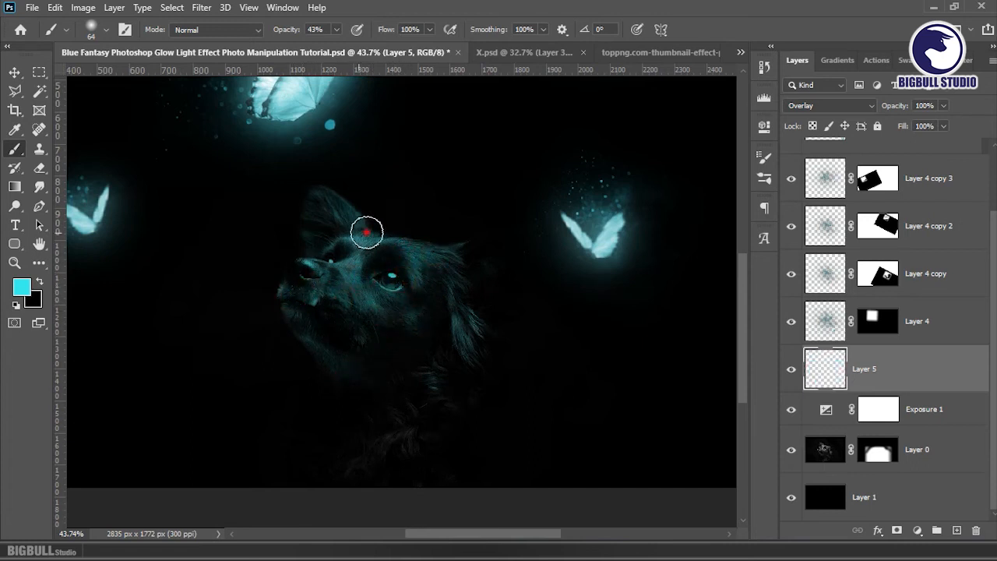
Step: Extend the cyan light over the dog's right-hand ear, muzzle, neck and chest fur with the 64 px brush
{"action": "left_click_drag", "start_coordinate": [434, 250], "coordinate": [459, 320]}
{"action": "mouse_move", "coordinate": [342, 268]}
{"action": "left_mouse_down"}
{"action": "mouse_move", "coordinate": [353, 254]}
{"action": "mouse_move", "coordinate": [301, 267]}
{"action": "left_mouse_up"}
{"action": "mouse_move", "coordinate": [440, 396]}
{"action": "left_mouse_down"}
{"action": "mouse_move", "coordinate": [429, 426]}
{"action": "mouse_move", "coordinate": [359, 464]}
{"action": "mouse_move", "coordinate": [386, 406]}
{"action": "left_mouse_up"}
{"action": "mouse_move", "coordinate": [475, 390]}
{"action": "left_mouse_down"}
{"action": "mouse_move", "coordinate": [489, 267]}
{"action": "mouse_move", "coordinate": [463, 246]}
{"action": "left_mouse_up"}
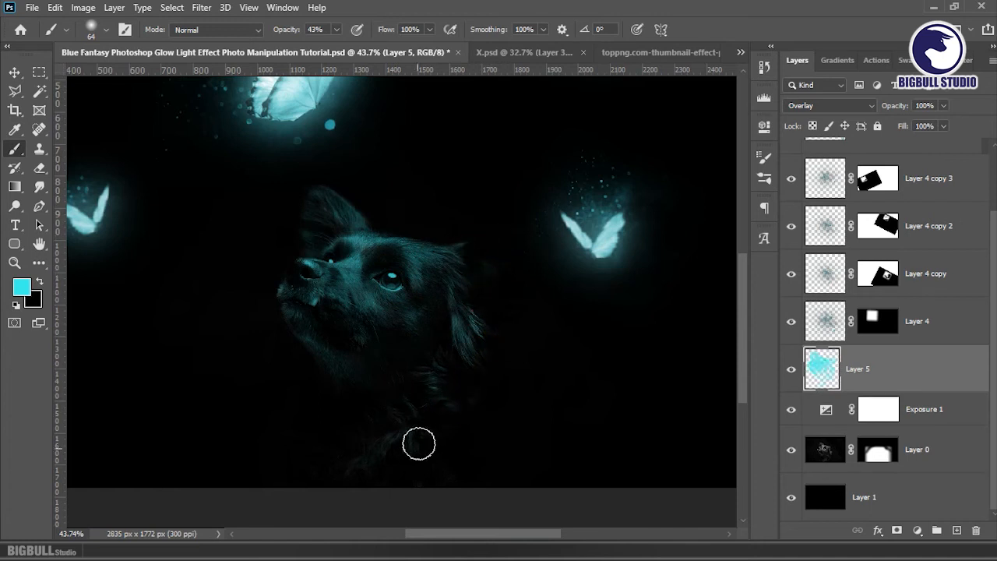
{"action": "mouse_move", "coordinate": [355, 437]}
{"action": "left_mouse_down"}
{"action": "mouse_move", "coordinate": [443, 373]}
{"action": "mouse_move", "coordinate": [341, 458]}
{"action": "left_mouse_up"}
{"action": "left_click_drag", "start_coordinate": [321, 327], "coordinate": [407, 400]}
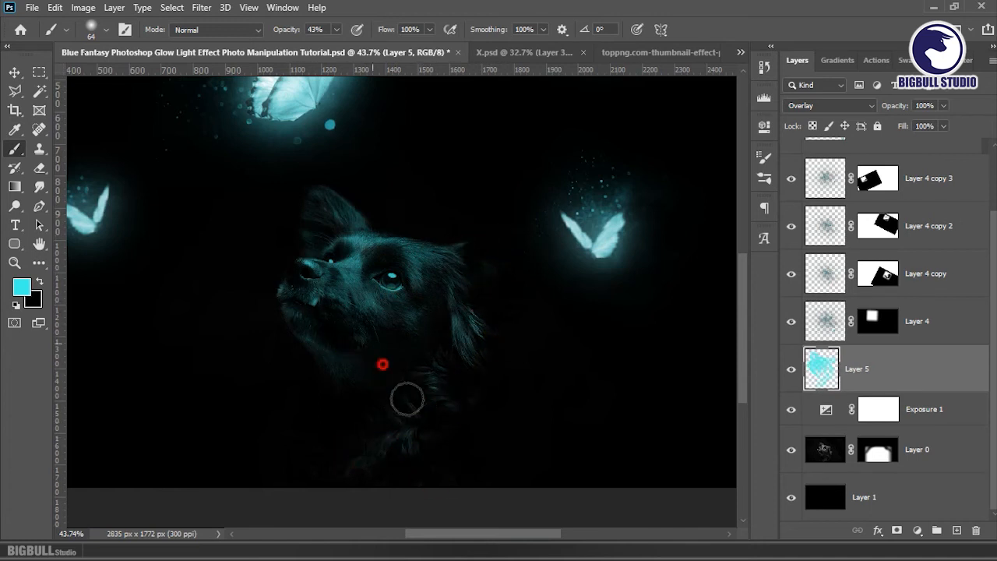
{"action": "mouse_move", "coordinate": [417, 365]}
{"action": "left_mouse_down"}
{"action": "mouse_move", "coordinate": [441, 365]}
{"action": "mouse_move", "coordinate": [413, 377]}
{"action": "left_mouse_up"}
{"action": "mouse_move", "coordinate": [328, 241]}
{"action": "left_mouse_down"}
{"action": "mouse_move", "coordinate": [307, 213]}
{"action": "mouse_move", "coordinate": [321, 240]}
{"action": "left_mouse_up"}
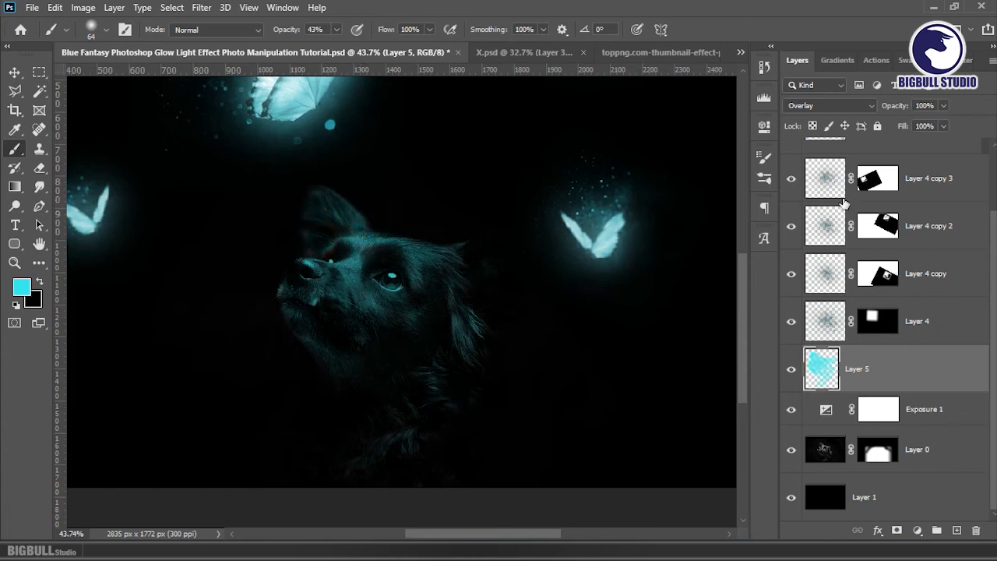
Step: Duplicate Layer 5 and set the copy to Soft Light at 64% opacity
{"action": "key", "text": "ctrl+j"}
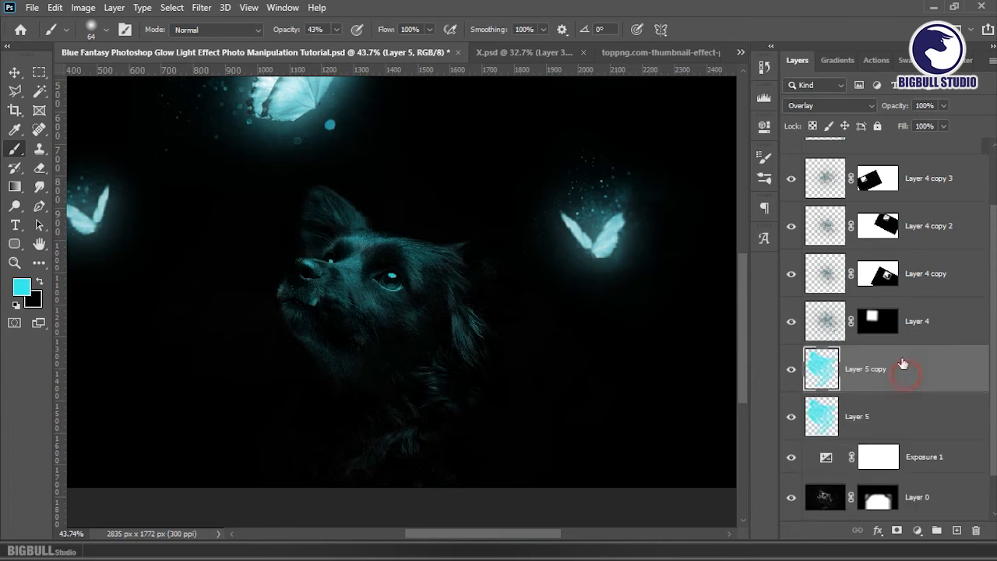
{"action": "left_click", "coordinate": [831, 106]}
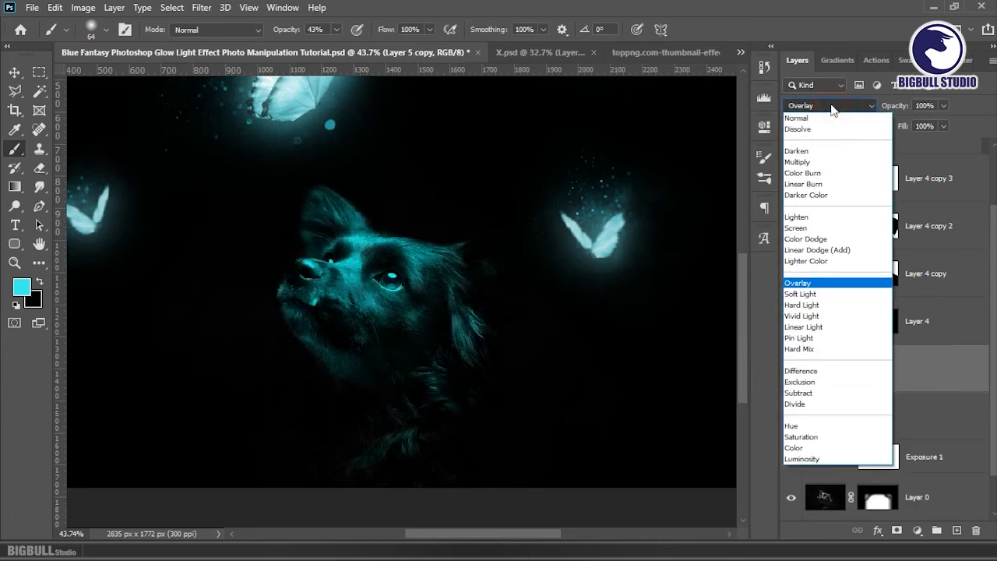
{"action": "left_click", "coordinate": [837, 296]}
{"action": "left_click", "coordinate": [943, 106]}
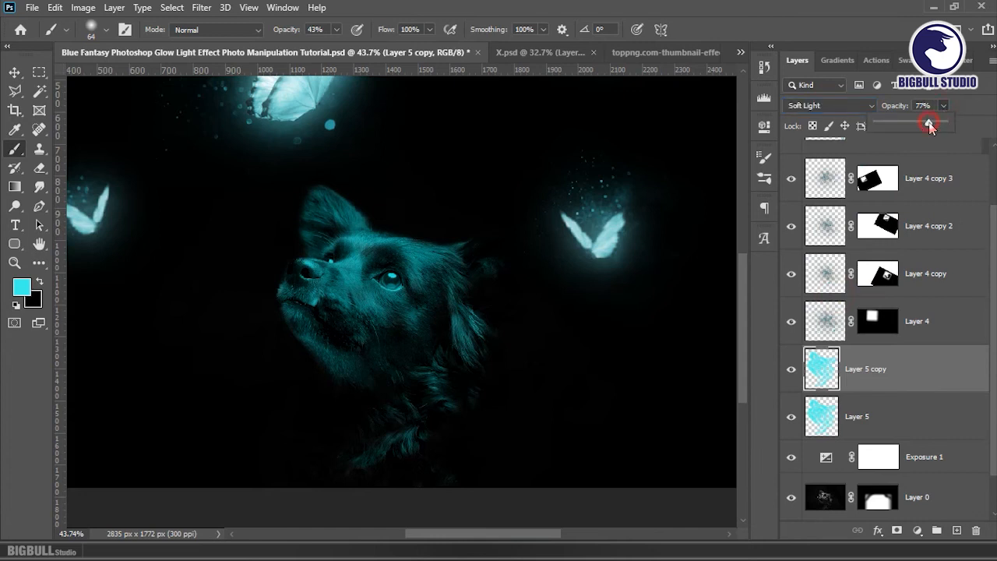
{"action": "left_click", "coordinate": [924, 125]}
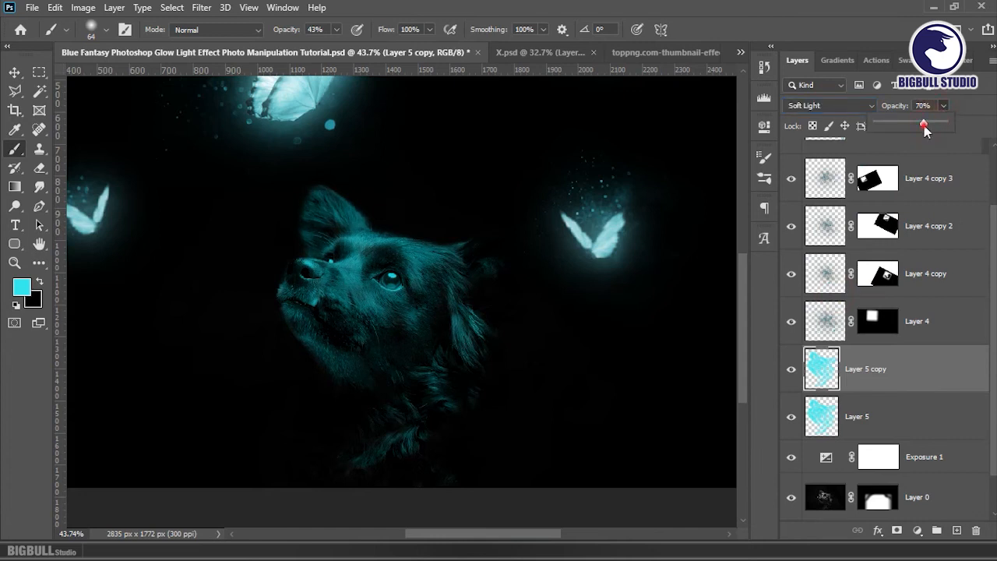
{"action": "left_click_drag", "start_coordinate": [921, 126], "coordinate": [920, 125]}
{"action": "mouse_move", "coordinate": [470, 270]}
{"action": "left_mouse_down"}
{"action": "mouse_move", "coordinate": [501, 249]}
{"action": "mouse_move", "coordinate": [491, 251]}
{"action": "left_mouse_up"}
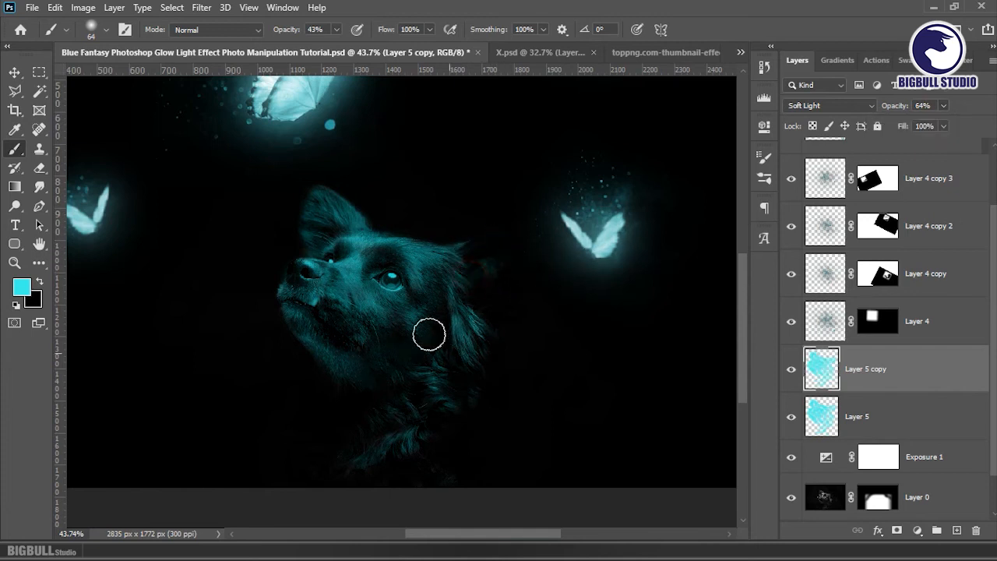
{"action": "mouse_move", "coordinate": [322, 321]}
{"action": "left_mouse_down"}
{"action": "mouse_move", "coordinate": [424, 392]}
{"action": "mouse_move", "coordinate": [460, 402]}
{"action": "mouse_move", "coordinate": [415, 420]}
{"action": "mouse_move", "coordinate": [451, 484]}
{"action": "mouse_move", "coordinate": [430, 488]}
{"action": "mouse_move", "coordinate": [354, 444]}
{"action": "left_mouse_up"}
Step: Soften the cyan paint on Layer 5 copy with a slight Gaussian Blur
{"action": "left_click", "coordinate": [201, 8]}
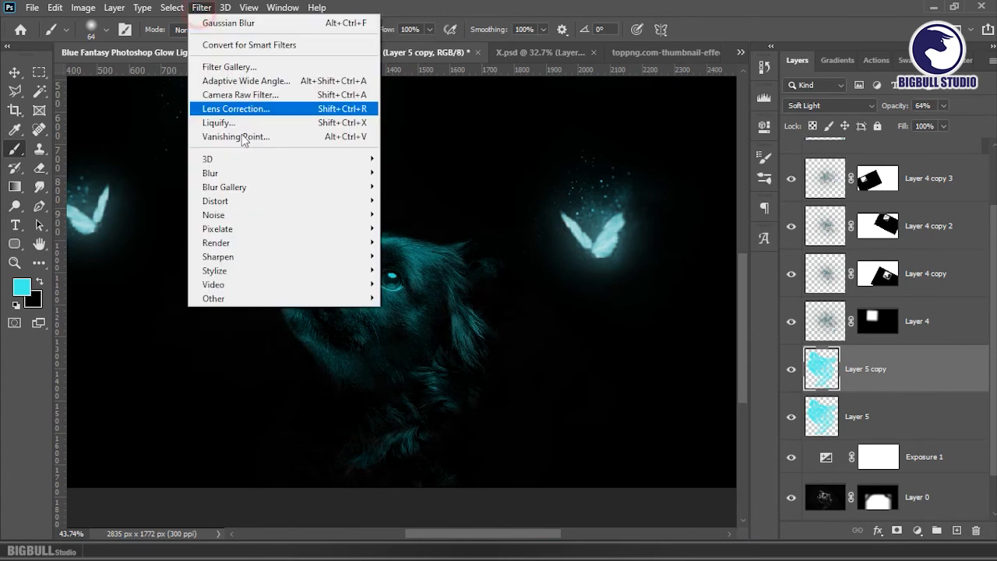
{"action": "left_click", "coordinate": [256, 172]}
{"action": "left_click", "coordinate": [424, 229]}
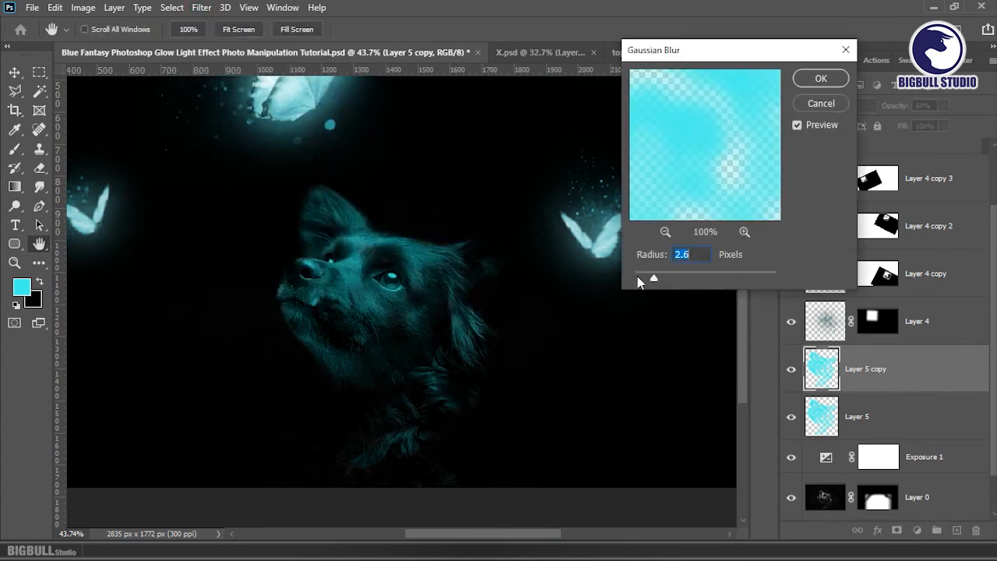
{"action": "left_click", "coordinate": [647, 278]}
{"action": "left_click_drag", "start_coordinate": [648, 279], "coordinate": [652, 283]}
{"action": "left_click", "coordinate": [825, 81]}
{"action": "key", "text": "b"}
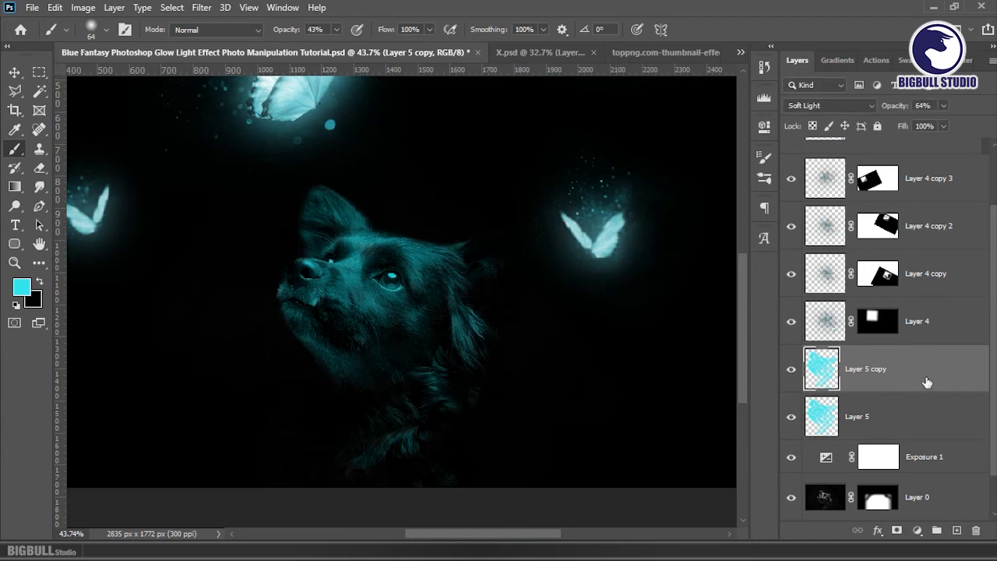
{"action": "mouse_move", "coordinate": [332, 328]}
{"action": "left_mouse_down"}
{"action": "mouse_move", "coordinate": [390, 345]}
{"action": "mouse_move", "coordinate": [421, 279]}
{"action": "mouse_move", "coordinate": [476, 276]}
{"action": "mouse_move", "coordinate": [479, 255]}
{"action": "mouse_move", "coordinate": [333, 266]}
{"action": "mouse_move", "coordinate": [344, 286]}
{"action": "mouse_move", "coordinate": [299, 281]}
{"action": "left_mouse_up"}
Step: Set the Exposure 1 adjustment's exposure to -1.61 to brighten the dog, and save the document
{"action": "left_click", "coordinate": [828, 460]}
{"action": "double_click", "coordinate": [826, 458]}
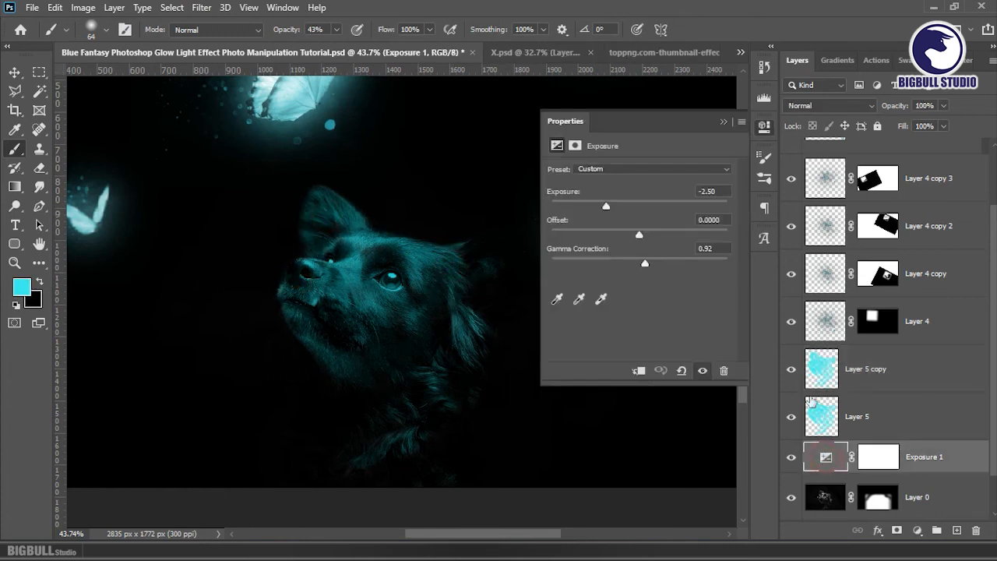
{"action": "left_click_drag", "start_coordinate": [608, 205], "coordinate": [617, 210]}
{"action": "left_click_drag", "start_coordinate": [645, 264], "coordinate": [649, 264]}
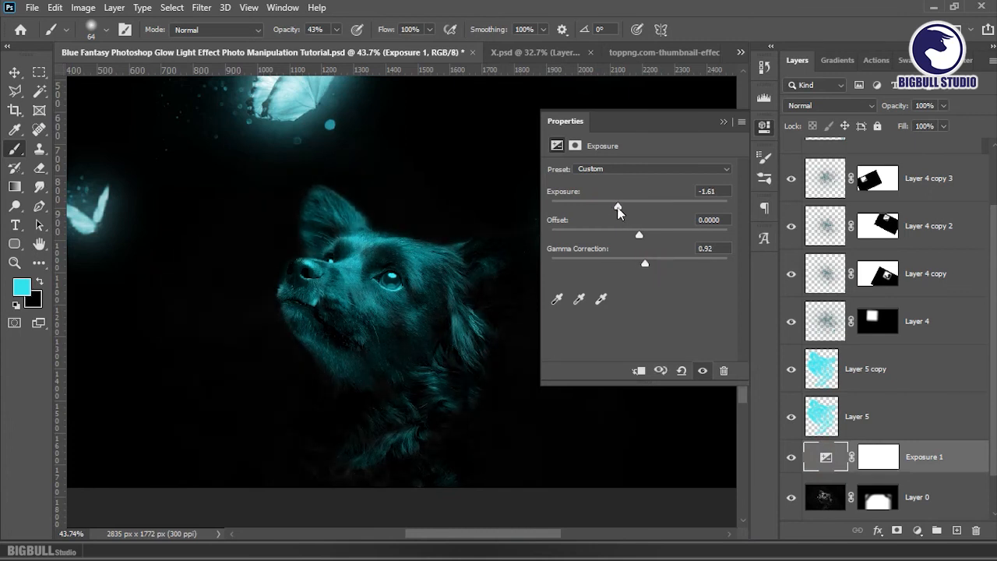
{"action": "left_click", "coordinate": [723, 122]}
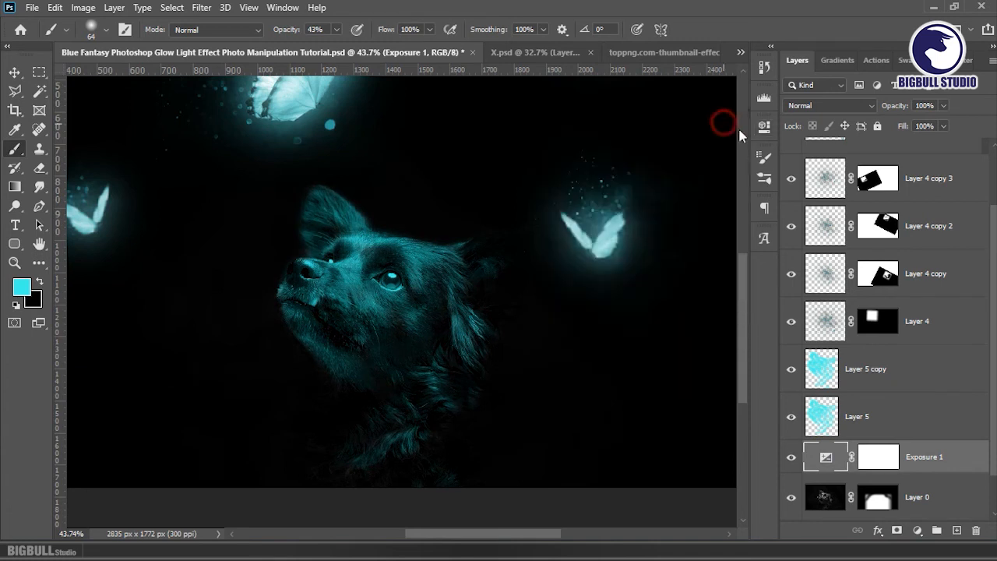
{"action": "key", "text": "z"}
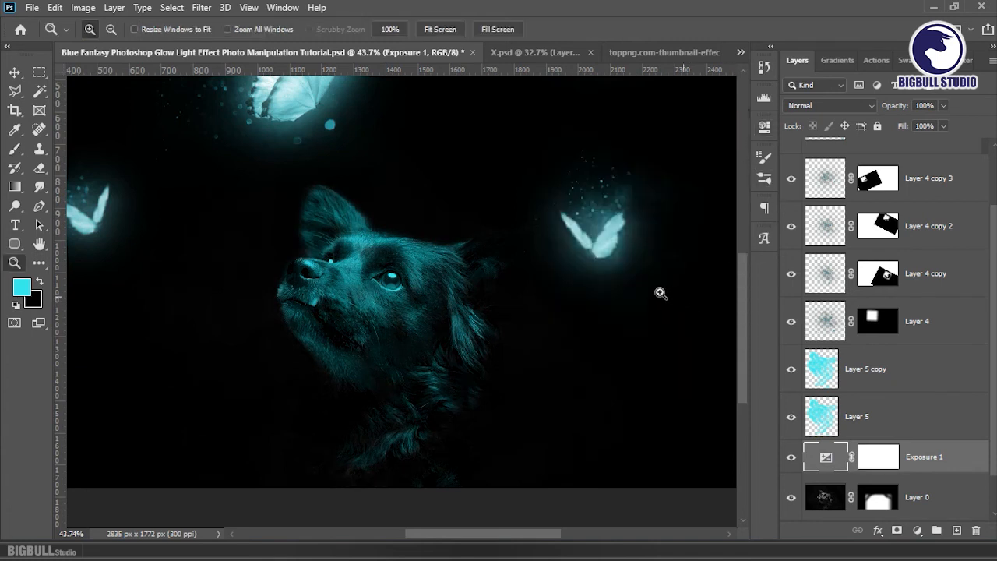
{"action": "right_click", "coordinate": [566, 283]}
{"action": "left_click", "coordinate": [594, 292]}
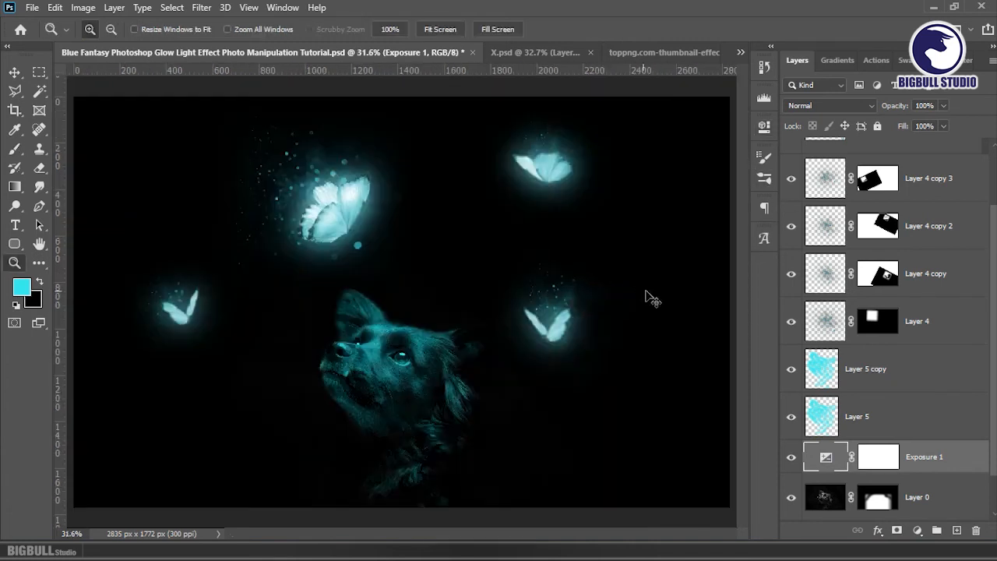
{"action": "key", "text": "v"}
{"action": "key", "text": "ctrl+s"}
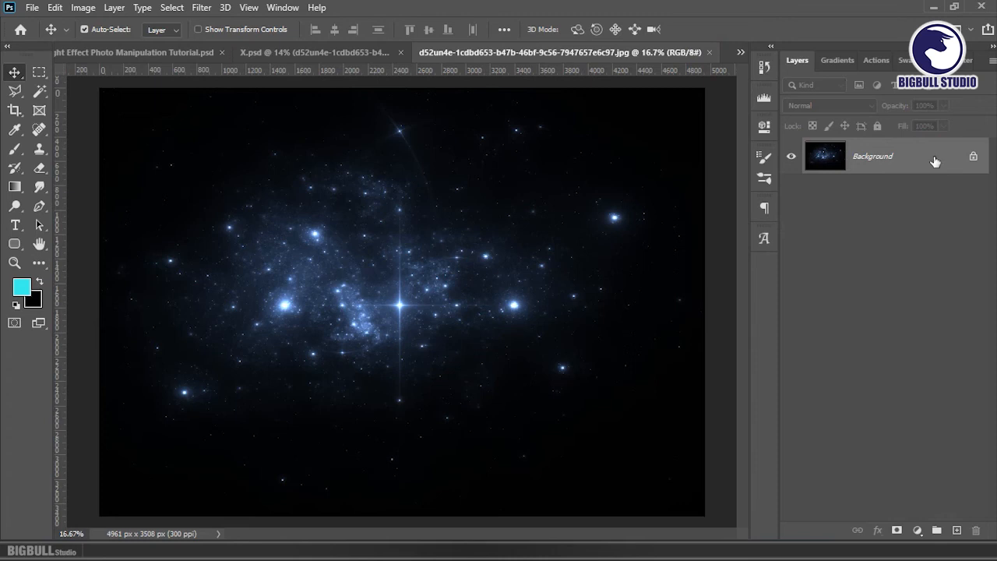
Step: Bring the blue starfield image into the butterfly composition as the topmost layer and set its blend mode to Screen
{"action": "left_click_drag", "start_coordinate": [935, 162], "coordinate": [408, 228]}
{"action": "scroll", "coordinate": [407, 231], "scroll_direction": "down", "scroll_amount": 3}
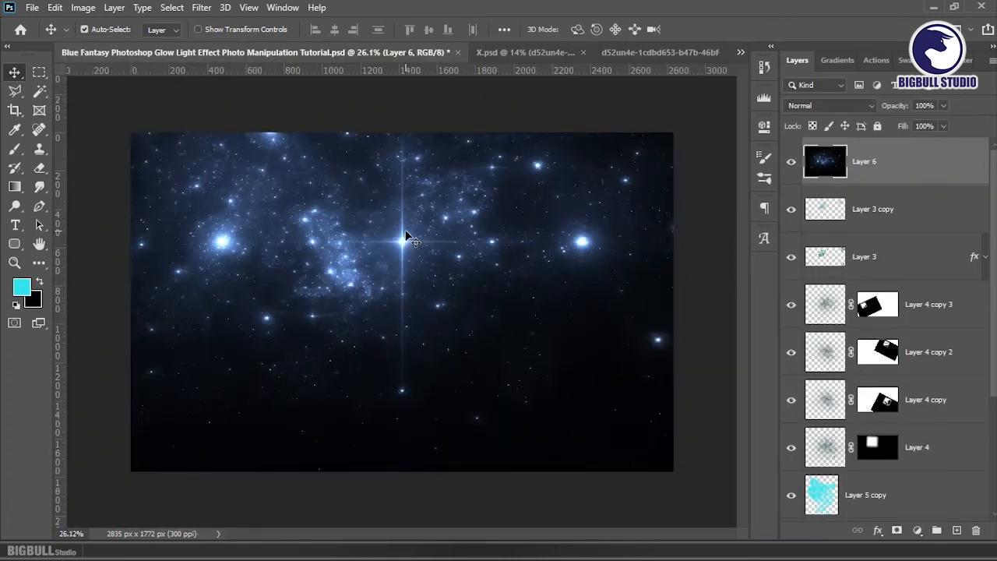
{"action": "left_click", "coordinate": [839, 107]}
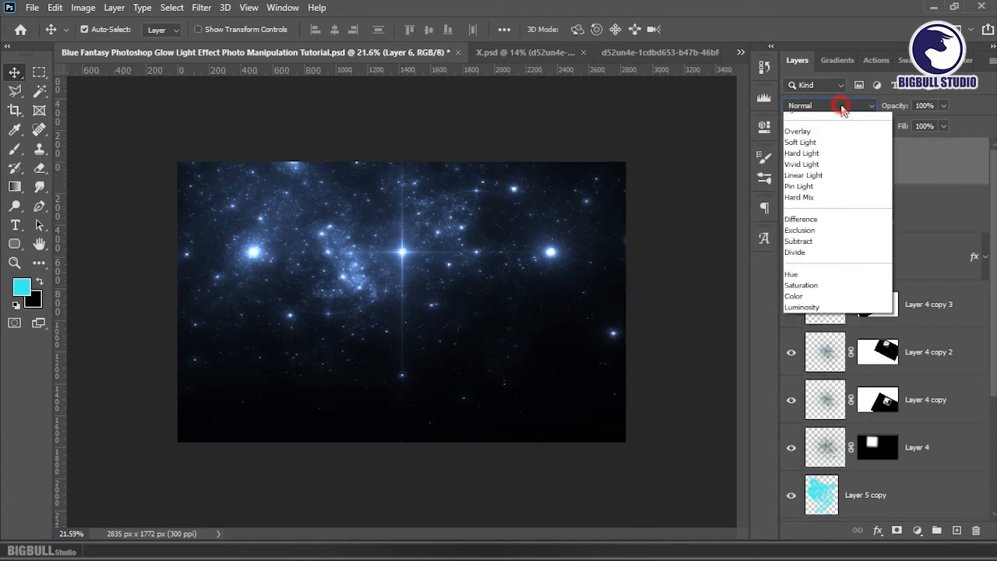
{"action": "left_click", "coordinate": [812, 228]}
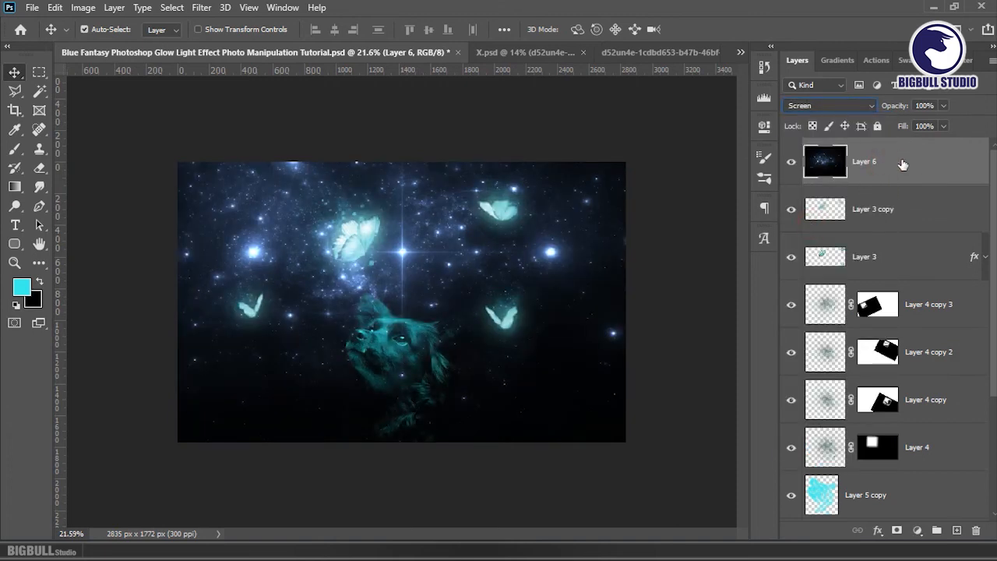
Step: Flip the Layer 6 starfield horizontally, scale it to about 71%, rotate it to about -157°, and reposition it over the butterflies
{"action": "key", "text": "ctrl+t"}
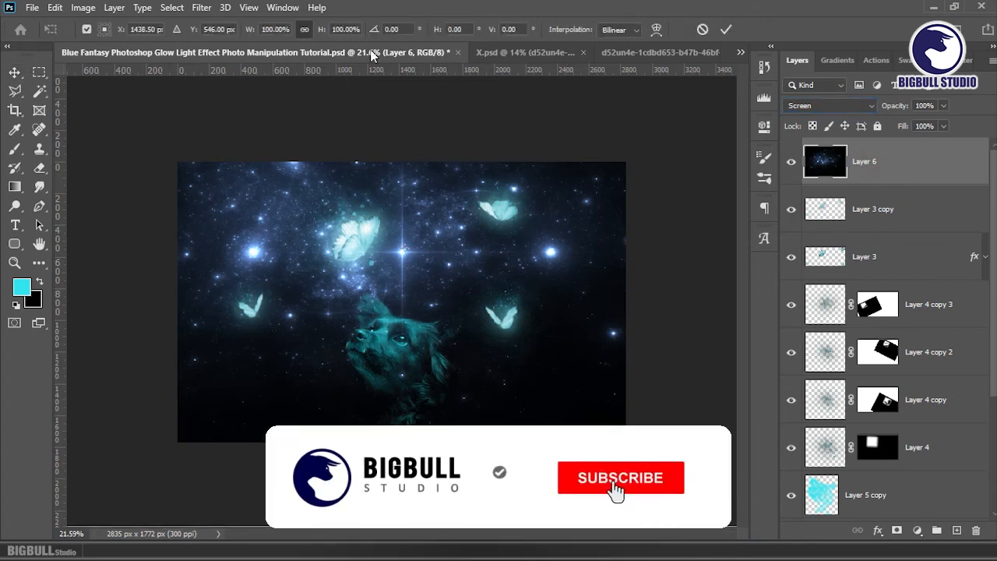
{"action": "left_click_drag", "start_coordinate": [324, 32], "coordinate": [296, 42]}
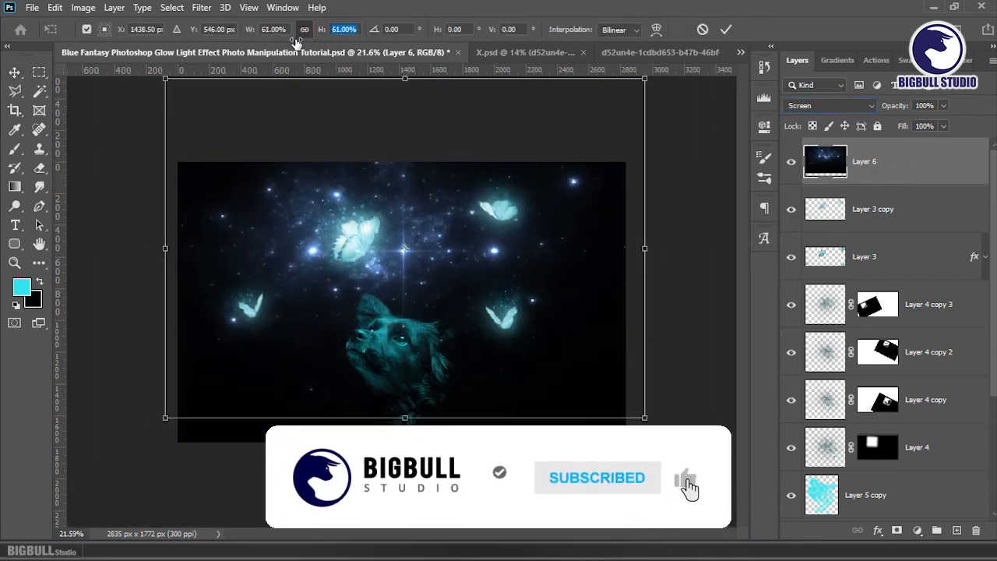
{"action": "right_click", "coordinate": [538, 189]}
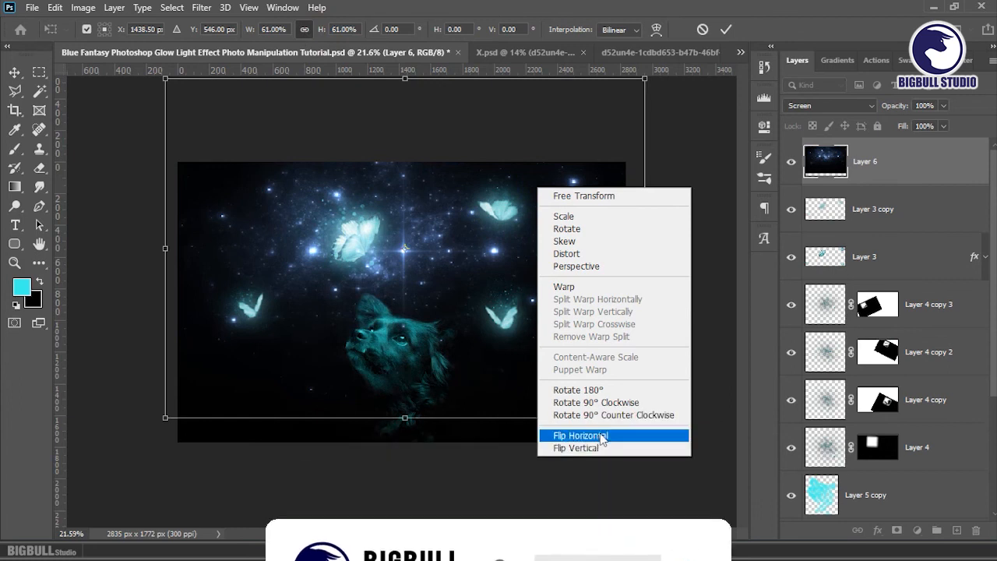
{"action": "left_click", "coordinate": [601, 437]}
{"action": "left_click_drag", "start_coordinate": [655, 296], "coordinate": [648, 263]}
{"action": "left_click_drag", "start_coordinate": [645, 185], "coordinate": [699, 173]}
{"action": "left_click_drag", "start_coordinate": [621, 223], "coordinate": [605, 219]}
{"action": "left_click_drag", "start_coordinate": [681, 169], "coordinate": [713, 163]}
{"action": "left_click_drag", "start_coordinate": [594, 216], "coordinate": [575, 231]}
{"action": "left_click_drag", "start_coordinate": [721, 158], "coordinate": [723, 144]}
{"action": "left_click_drag", "start_coordinate": [596, 234], "coordinate": [596, 233]}
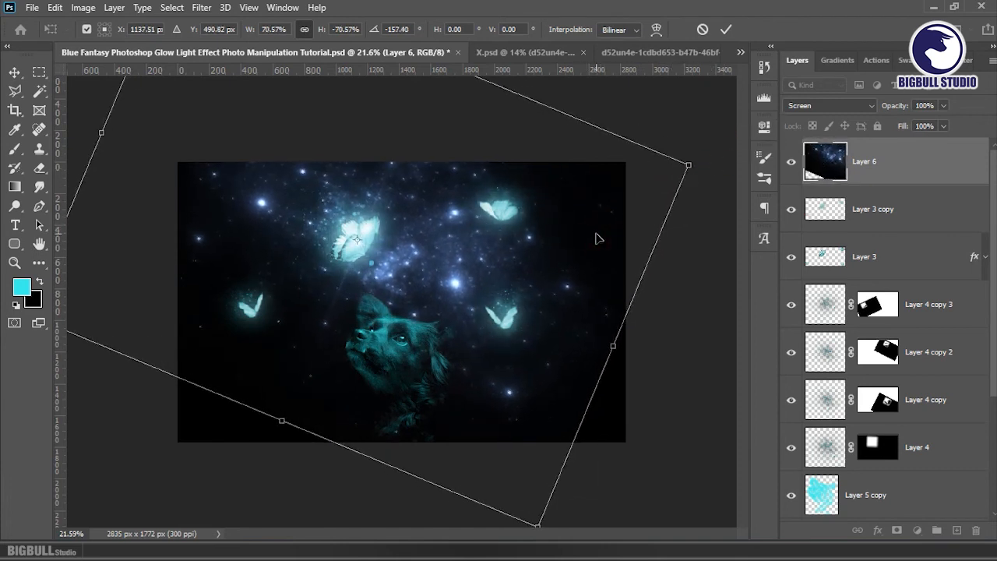
{"action": "key", "text": "Return"}
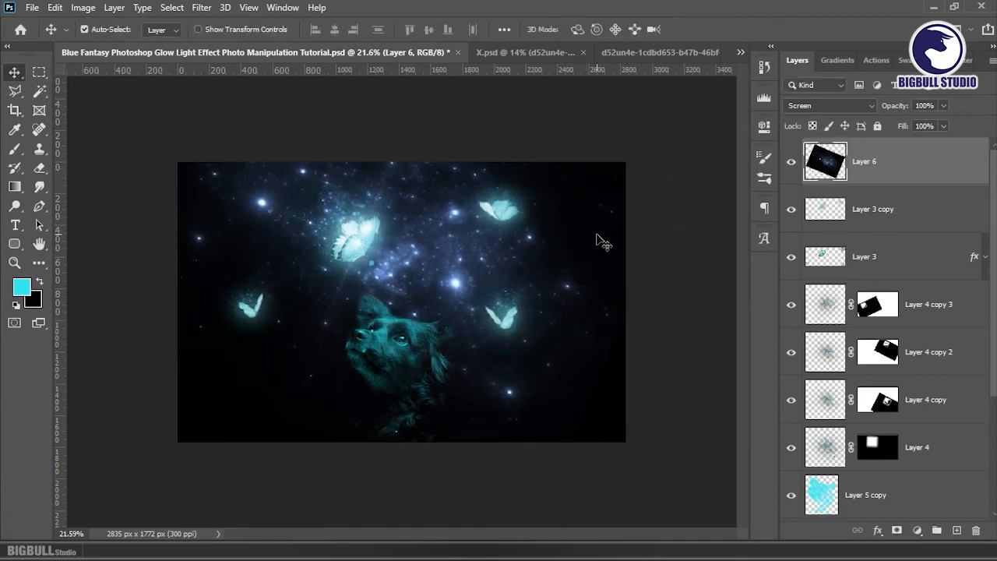
Step: Colorize the Layer 6 starfield teal using Hue/Saturation with hue 178, saturation 36 and lightness -24
{"action": "key", "text": "ctrl+u"}
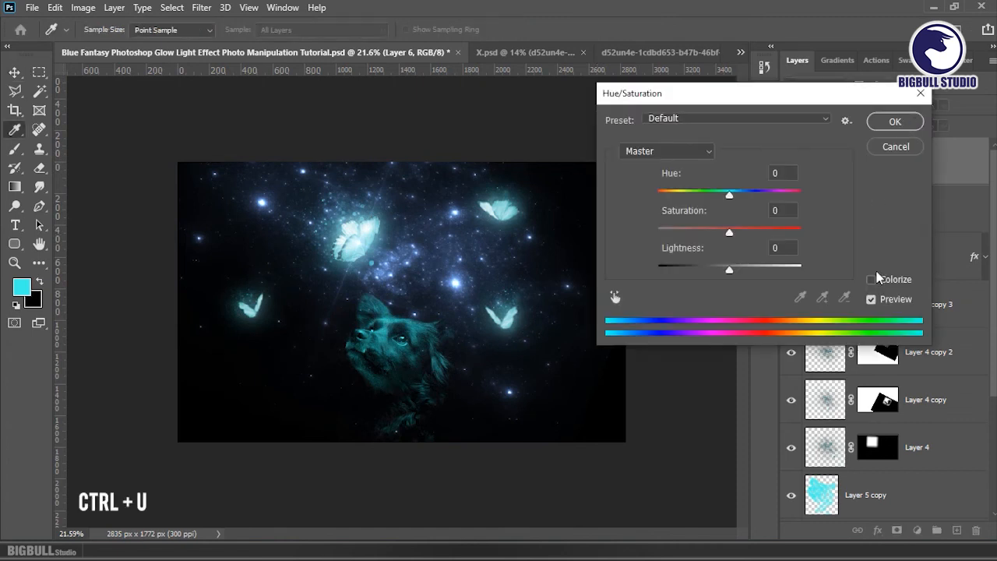
{"action": "left_click", "coordinate": [889, 281]}
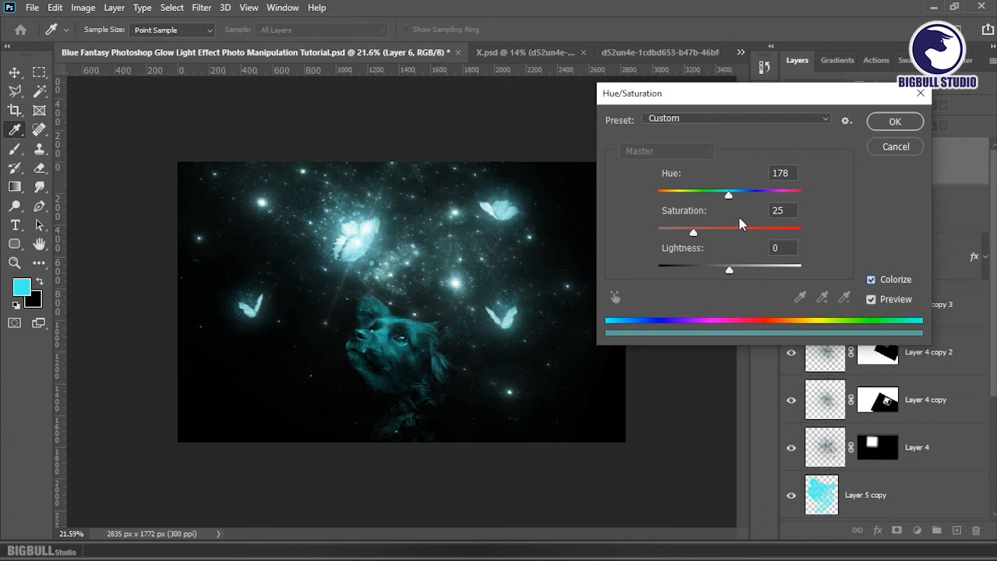
{"action": "left_click_drag", "start_coordinate": [729, 194], "coordinate": [729, 201]}
{"action": "left_click_drag", "start_coordinate": [729, 271], "coordinate": [713, 271]}
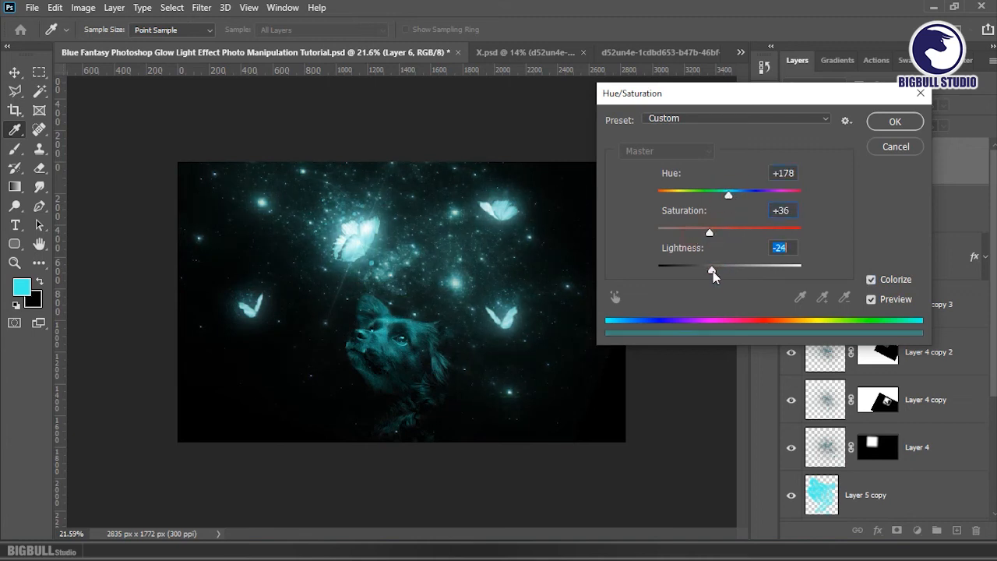
{"action": "left_click", "coordinate": [907, 123]}
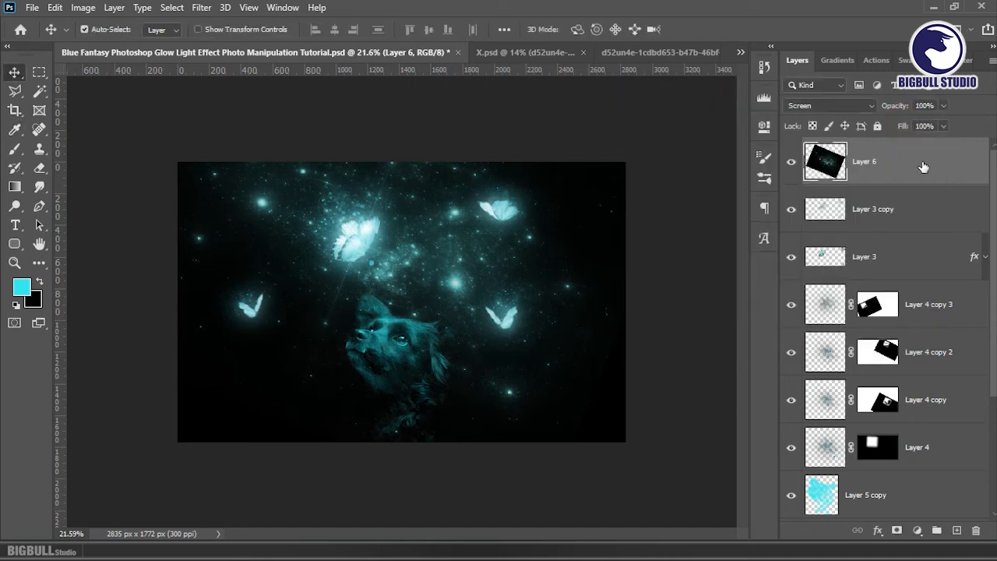
Step: Apply a 24.9-pixel Gaussian Blur to the Layer 6 starfield and set the layer's opacity to 80%
{"action": "key", "text": "ctrl+alt+f"}
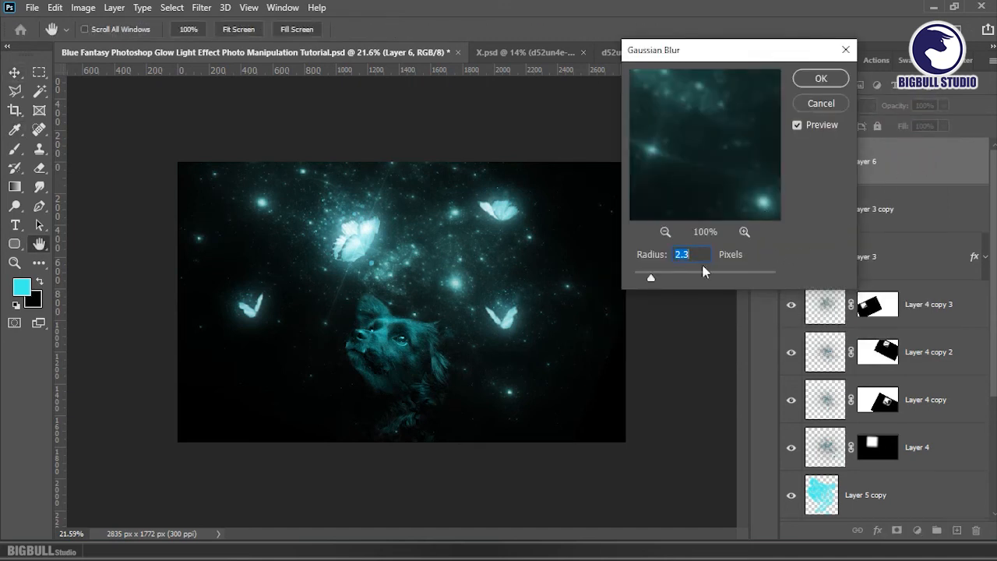
{"action": "left_click_drag", "start_coordinate": [653, 278], "coordinate": [699, 283]}
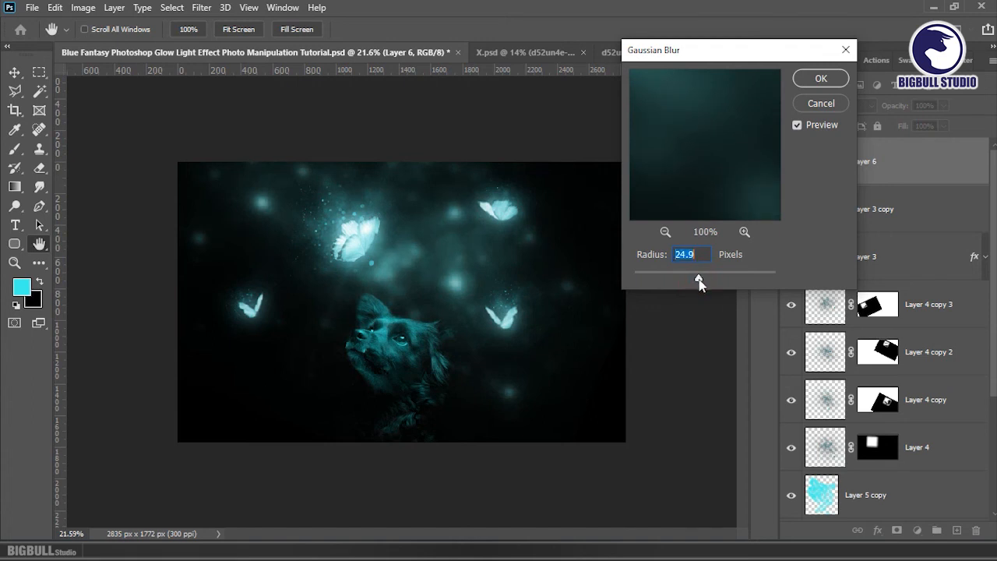
{"action": "left_click", "coordinate": [827, 86]}
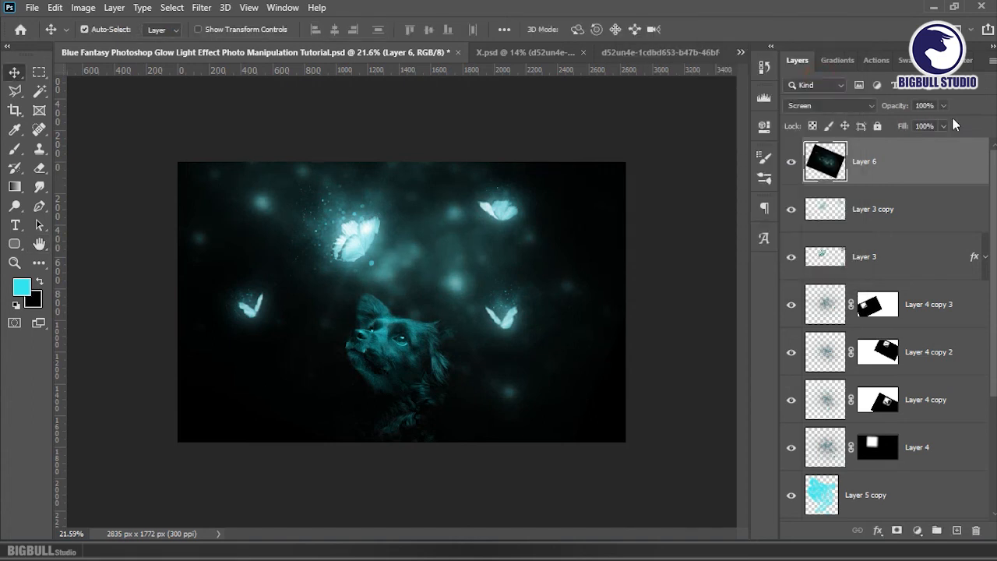
{"action": "left_click", "coordinate": [944, 106]}
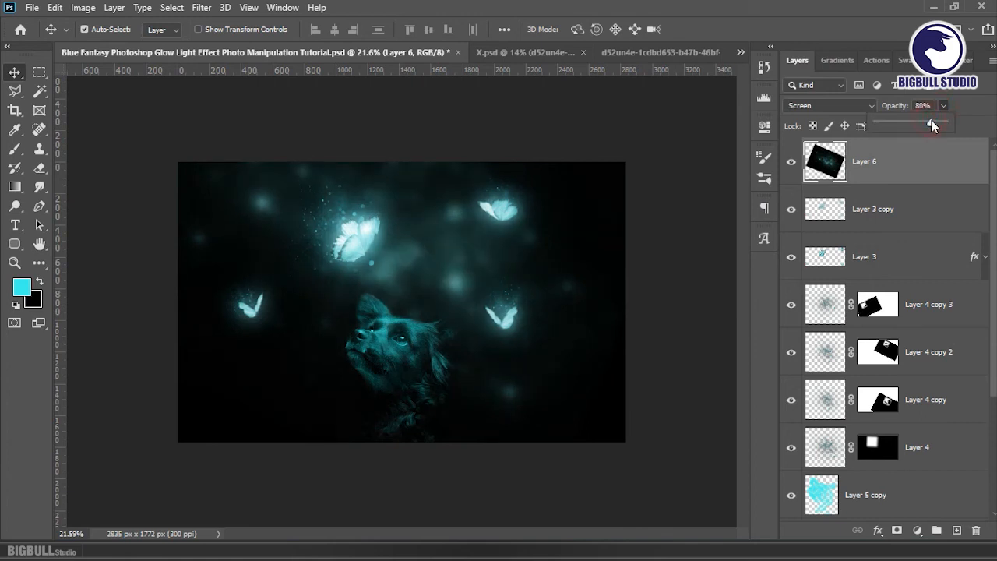
{"action": "left_click", "coordinate": [936, 170]}
Step: Set the Exposure 1 adjustment's exposure to -2.50 and its gamma correction to 0.96
{"action": "key", "text": "z"}
{"action": "left_click", "coordinate": [606, 294]}
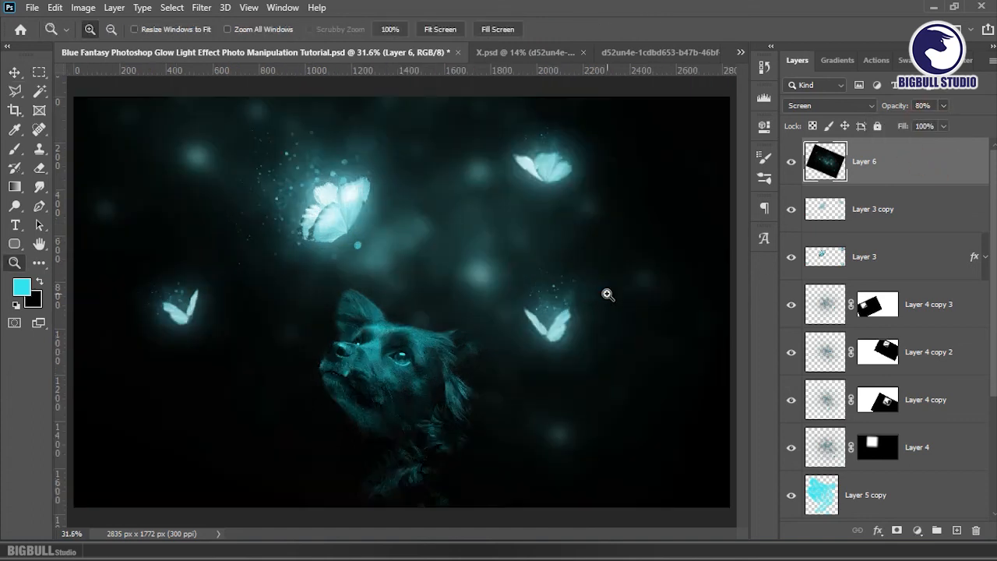
{"action": "scroll", "coordinate": [973, 280], "scroll_direction": "down", "scroll_amount": 3}
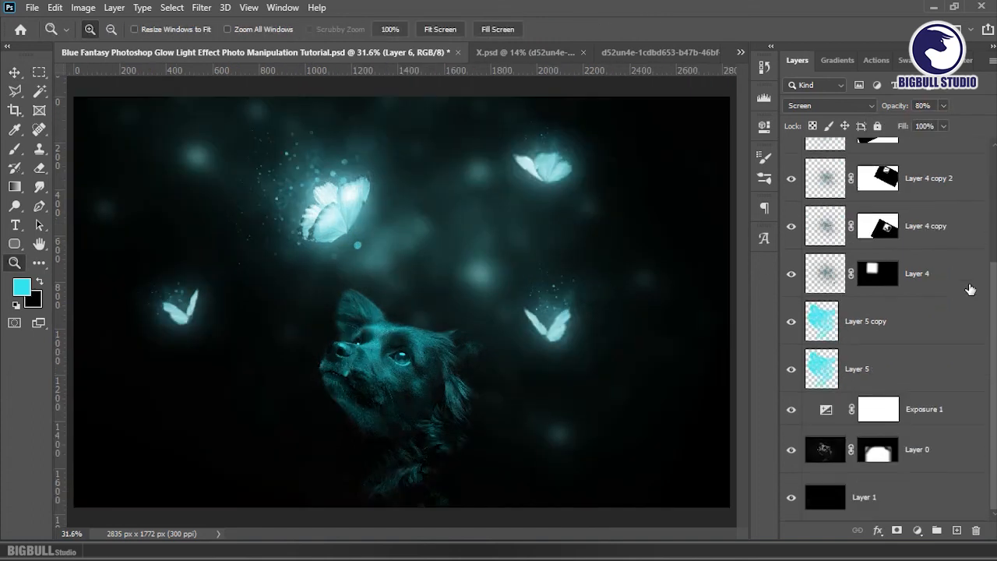
{"action": "double_click", "coordinate": [825, 411]}
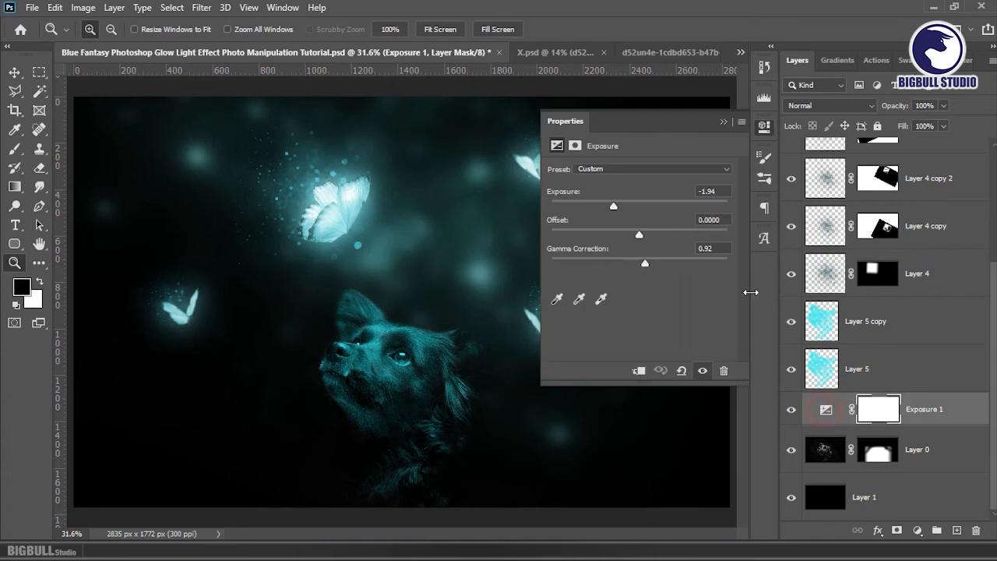
{"action": "left_click_drag", "start_coordinate": [612, 206], "coordinate": [606, 209]}
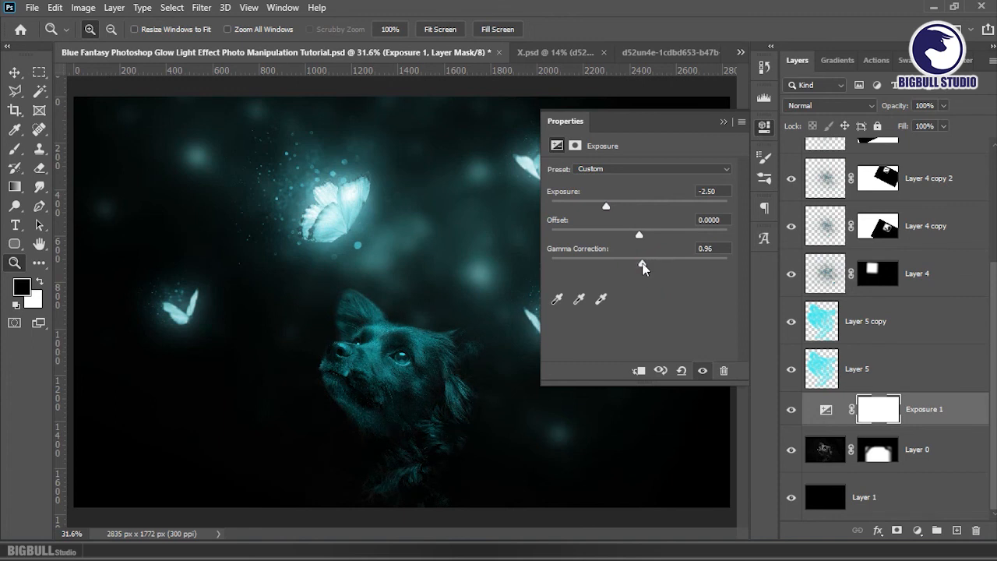
{"action": "left_click", "coordinate": [722, 123]}
Step: Group all layers from Layer 6 down to Layer 1 into one layer group
{"action": "scroll", "coordinate": [923, 245], "scroll_direction": "up", "scroll_amount": 4}
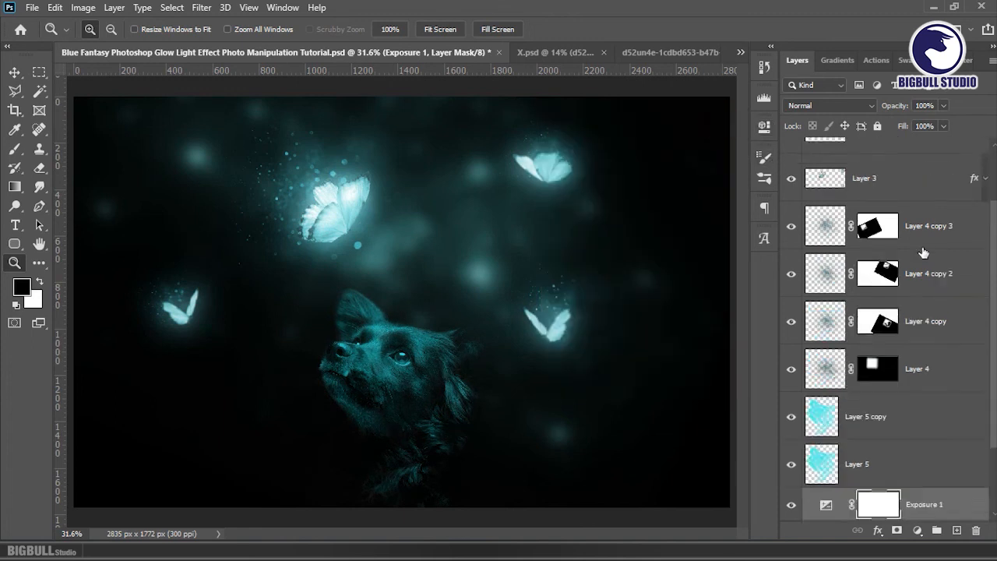
{"action": "left_click", "coordinate": [895, 150]}
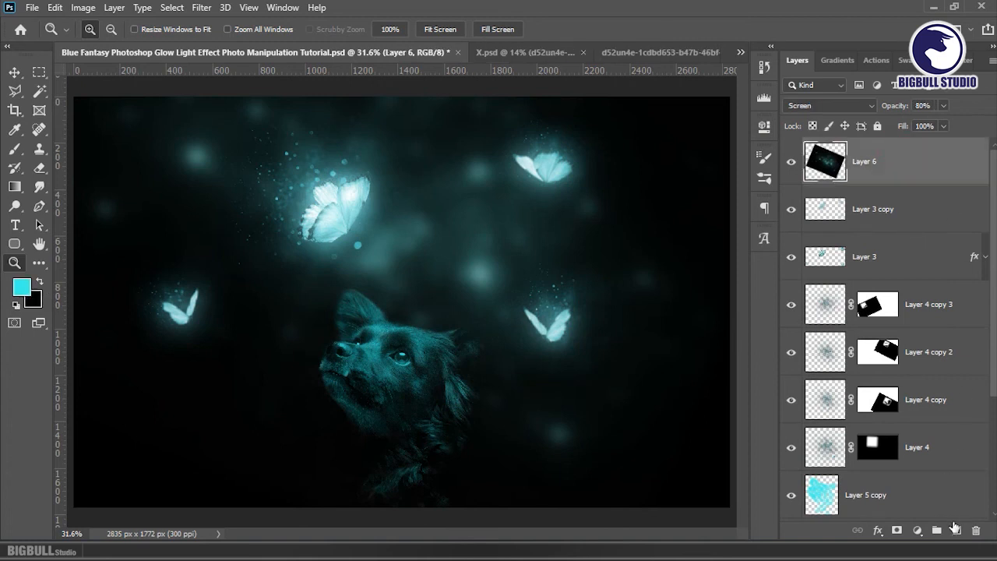
{"action": "scroll", "coordinate": [925, 421], "scroll_direction": "down", "scroll_amount": 4}
{"action": "left_click", "coordinate": [938, 488], "text": "shift"}
{"action": "left_click", "coordinate": [937, 529]}
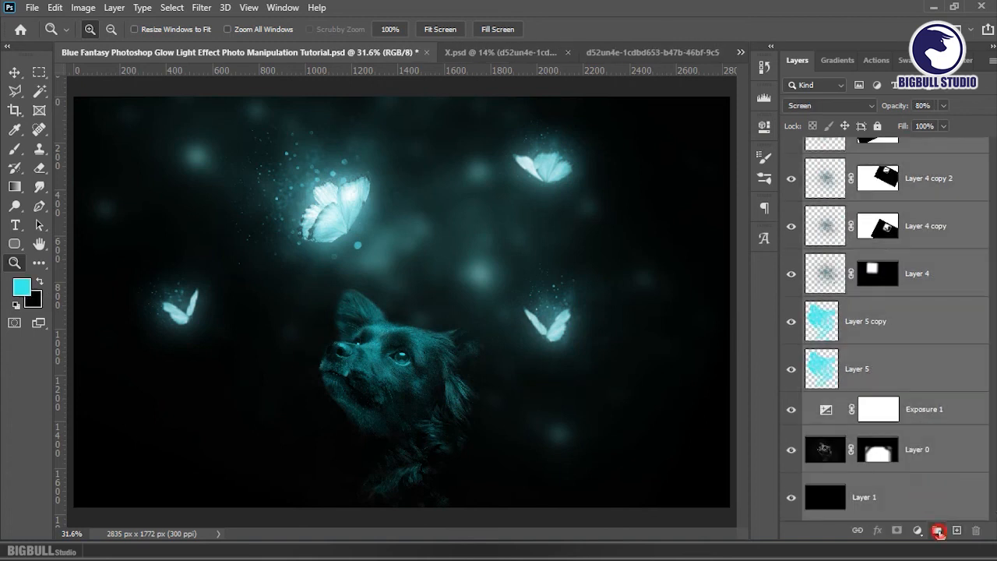
Step: Add a new layer above the group, save the document, and stamp all visible content onto the new layer
{"action": "left_click", "coordinate": [957, 529]}
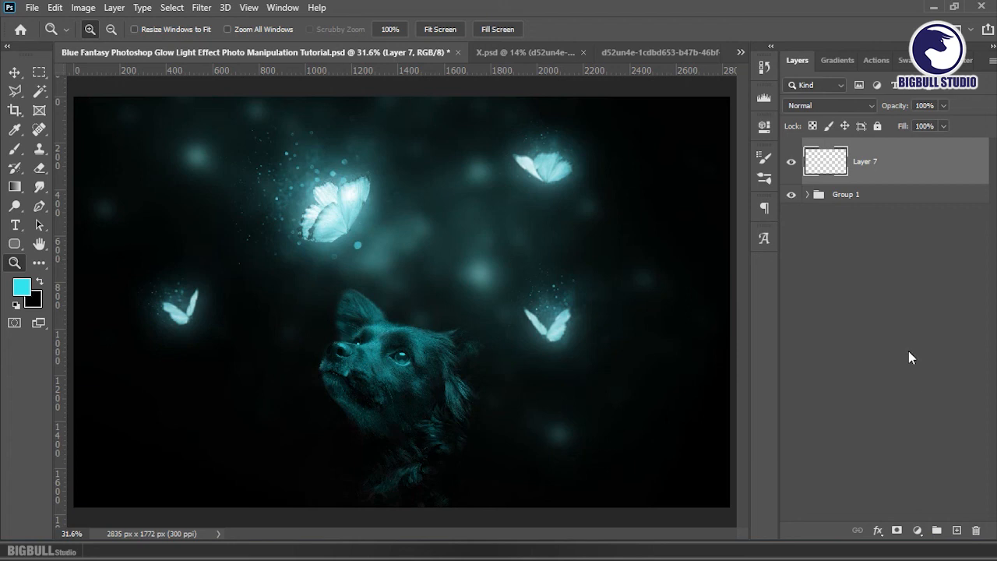
{"action": "key", "text": "ctrl+s"}
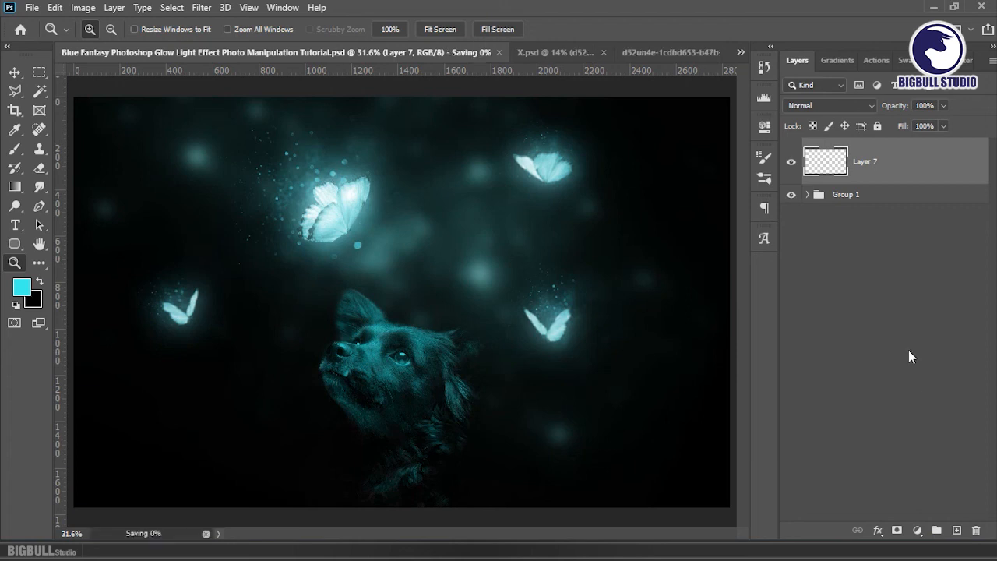
{"action": "key", "text": "ctrl+shift+alt+e"}
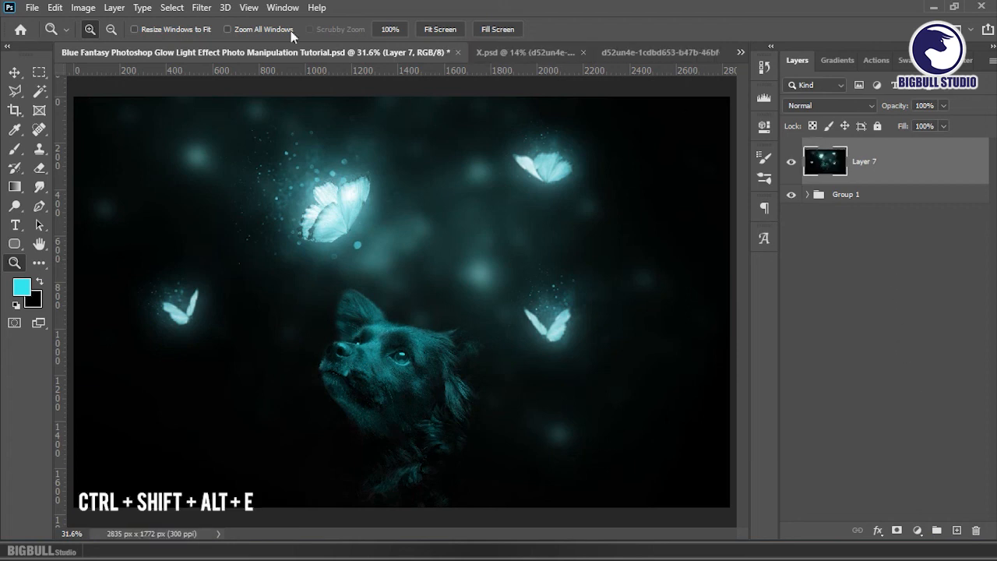
Step: Start the Camera Raw Filter on the stamped Layer 7 and set temperature to -20 and tint to +13
{"action": "left_click", "coordinate": [213, 9]}
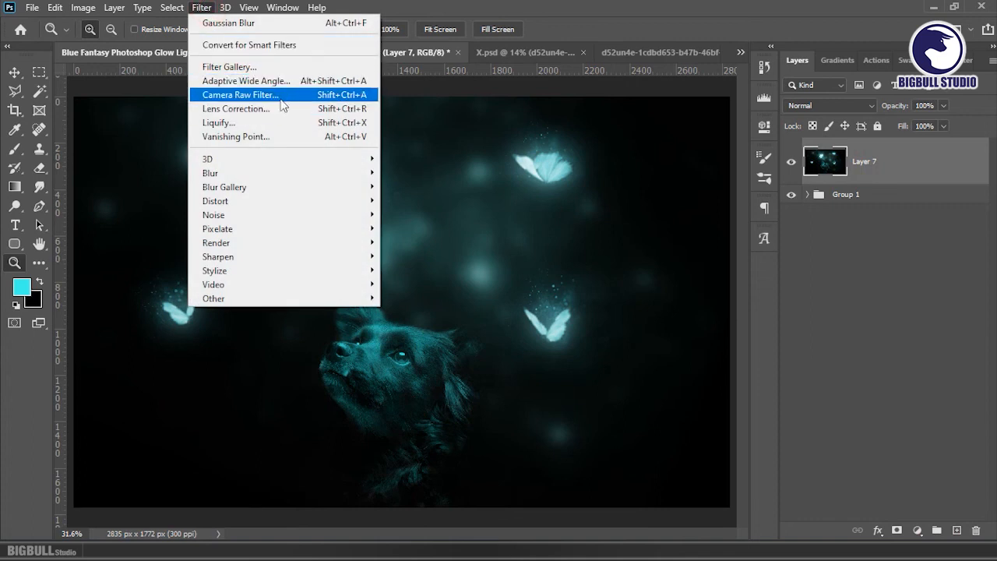
{"action": "left_click", "coordinate": [240, 94]}
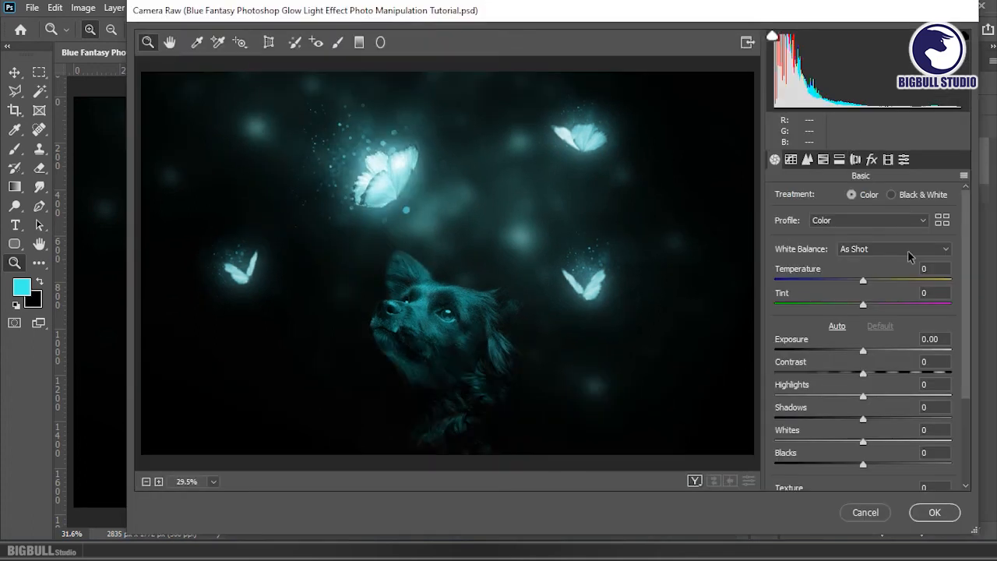
{"action": "left_click_drag", "start_coordinate": [863, 282], "coordinate": [846, 281]}
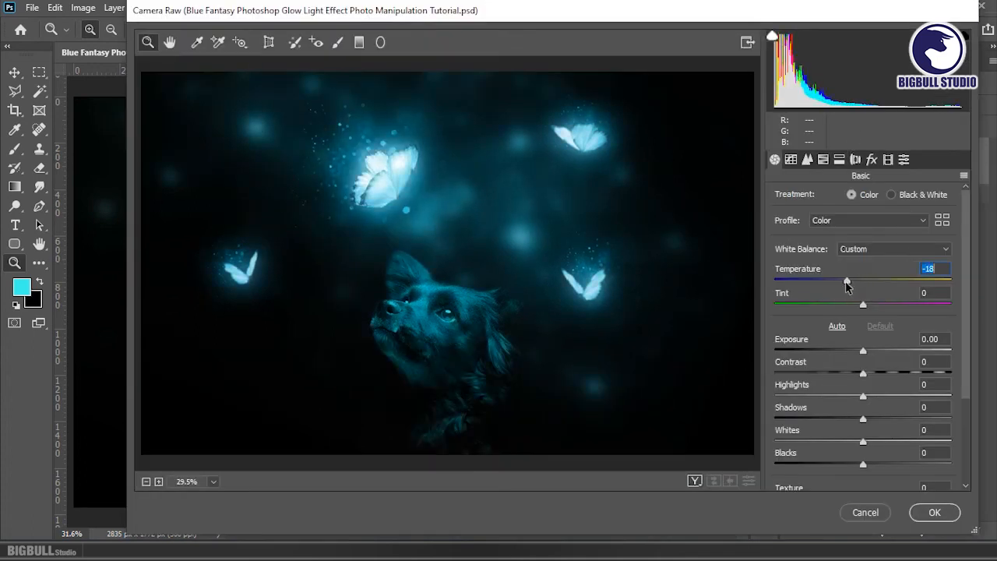
{"action": "left_click", "coordinate": [863, 306]}
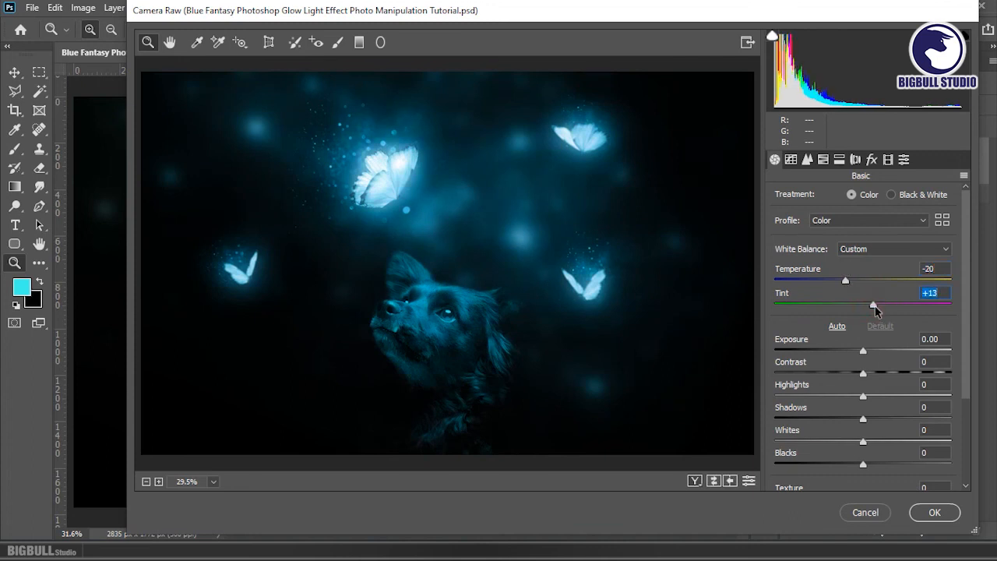
Step: Set vibrance to +11, saturation to +3 and sharpening amount to 19 in Camera Raw, and apply the filter
{"action": "scroll", "coordinate": [919, 342], "scroll_direction": "down", "scroll_amount": 3}
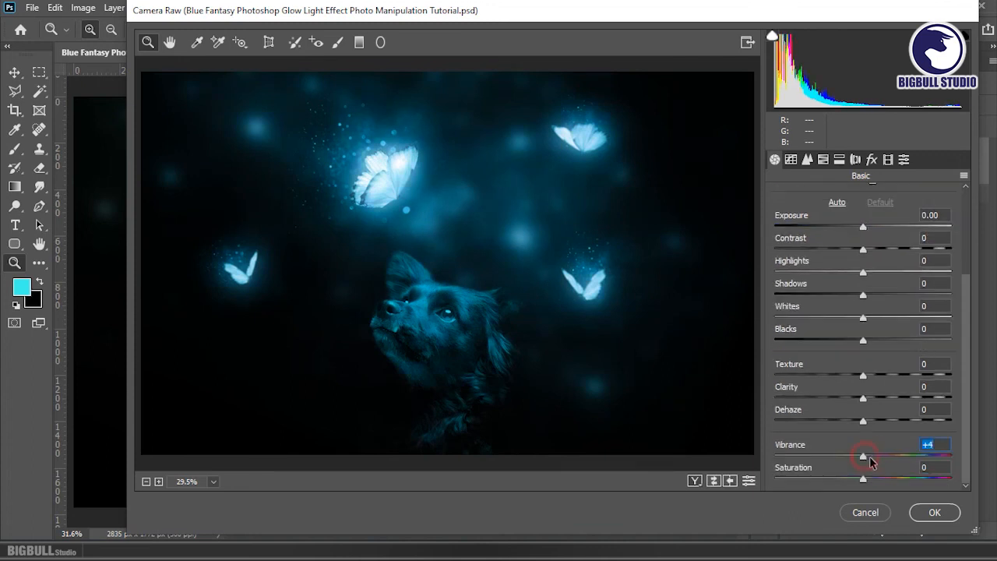
{"action": "left_click_drag", "start_coordinate": [871, 461], "coordinate": [869, 481]}
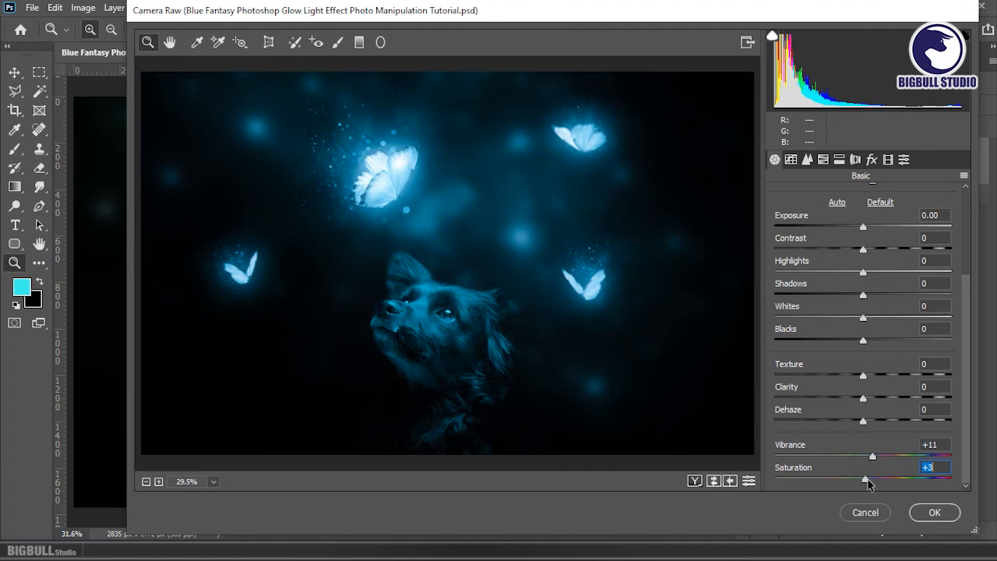
{"action": "left_click", "coordinate": [807, 160]}
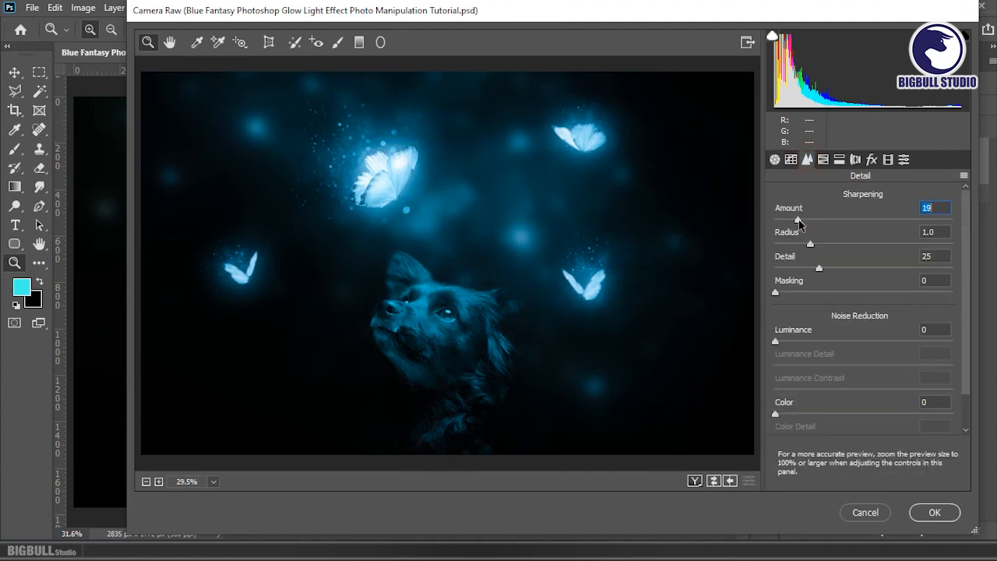
{"action": "left_click", "coordinate": [938, 513]}
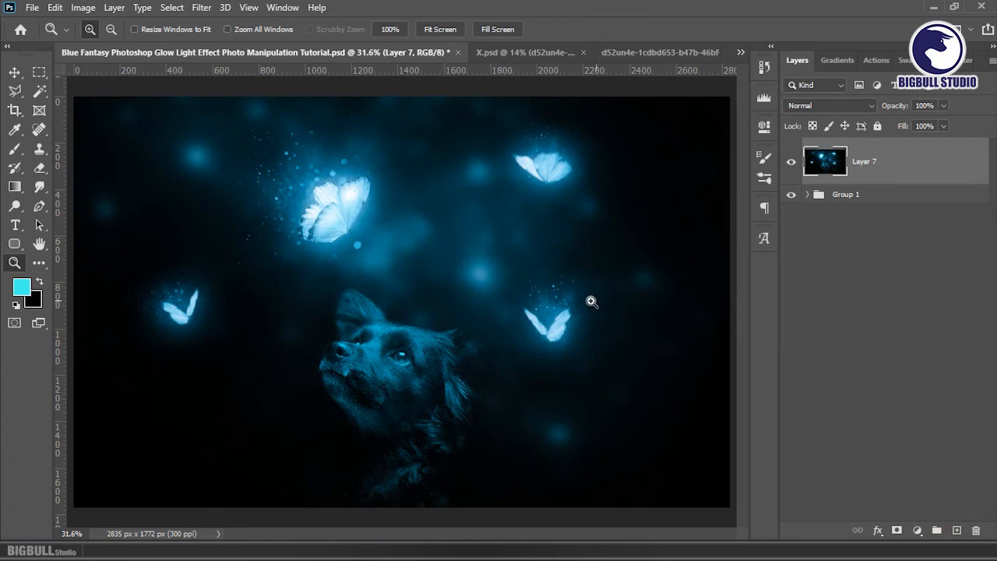
Step: Compare the image with and without the graded Layer 7, leaving the layer visible and the whole canvas in view
{"action": "scroll", "coordinate": [591, 302], "scroll_direction": "down", "scroll_amount": 1}
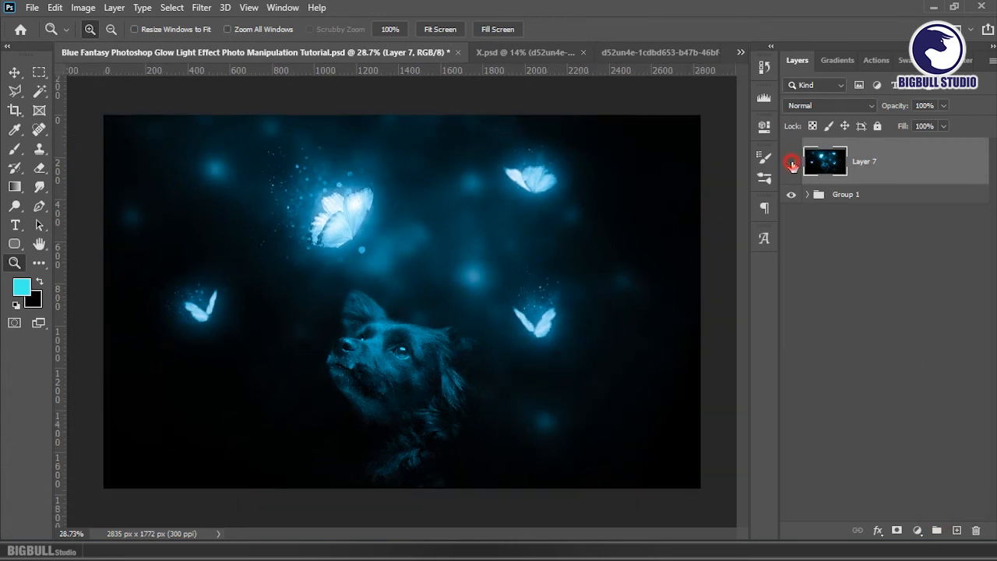
{"action": "left_click", "coordinate": [791, 163]}
{"action": "left_click", "coordinate": [792, 164]}
{"action": "right_click", "coordinate": [621, 187]}
{"action": "left_click", "coordinate": [641, 194]}
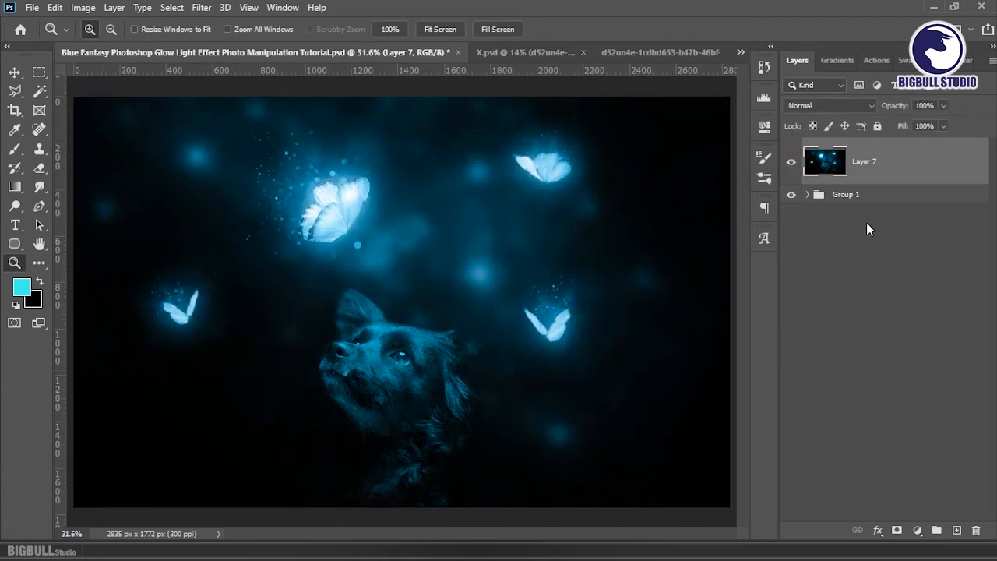